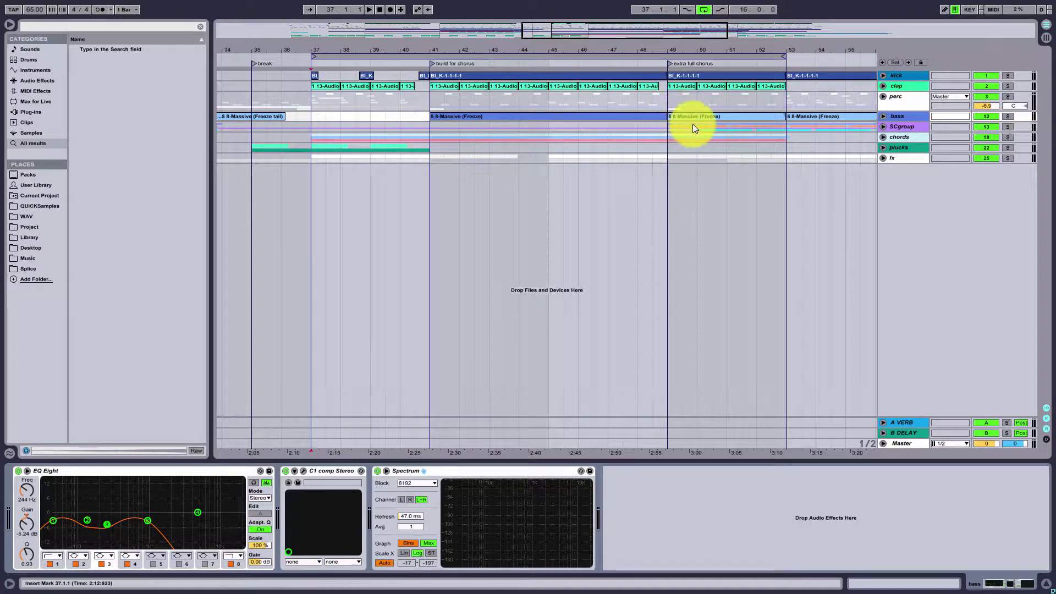
# Play the arrangement from bar 37 through the extra full chorus and turn off looping.
pyautogui.click(312, 115)
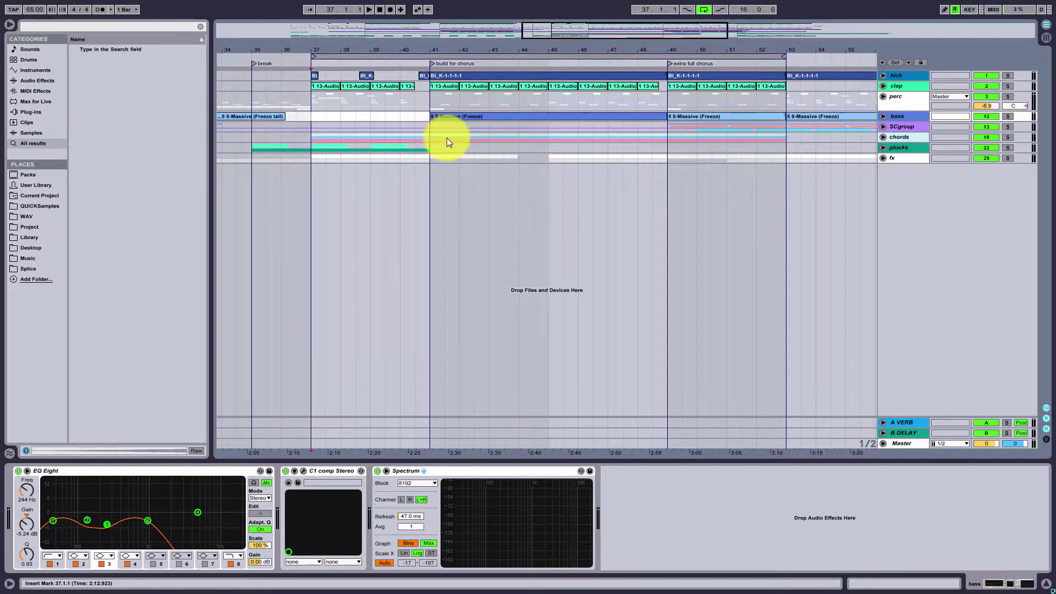
pyautogui.press('space')
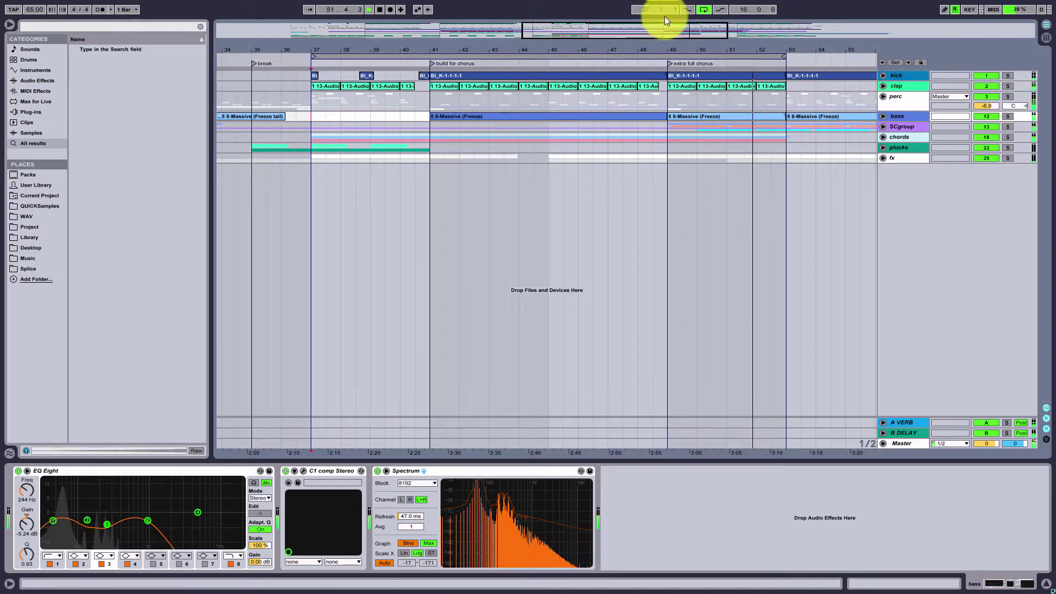
pyautogui.click(702, 11)
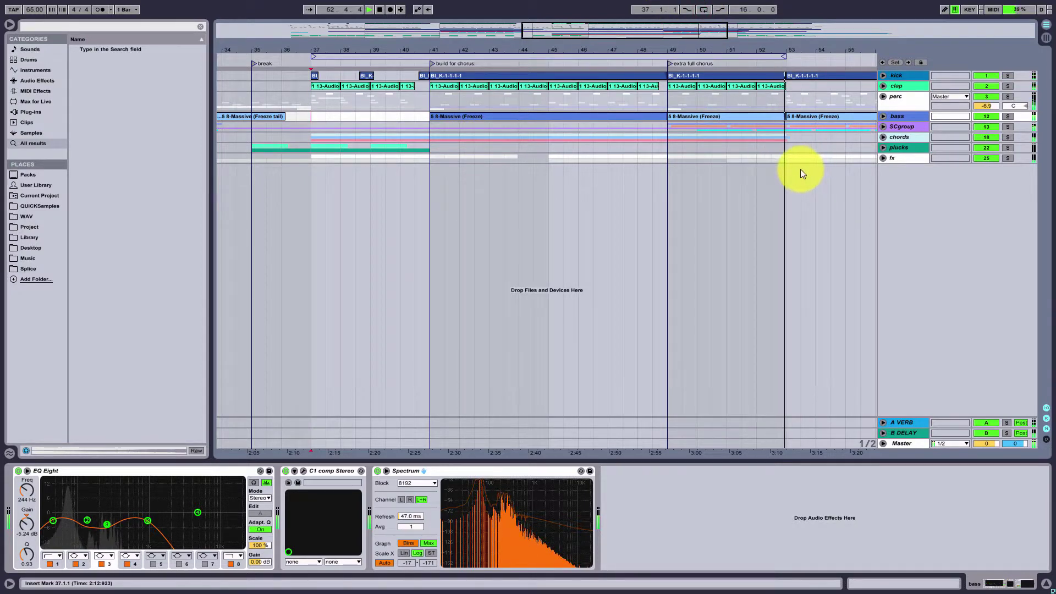
pyautogui.press('space')
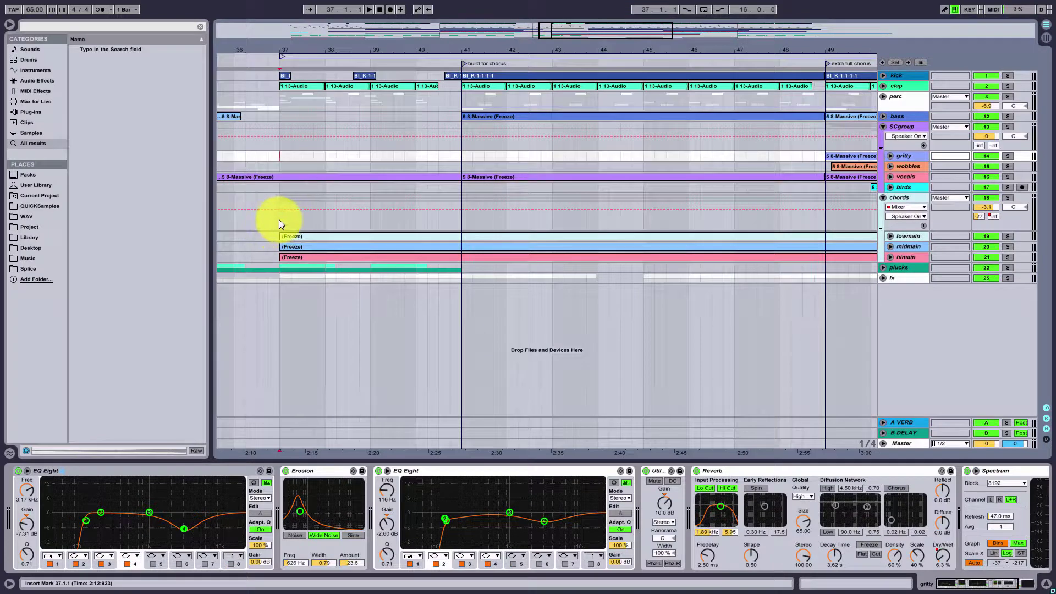
# Examine the chords group and the arrangement sections from the add BASS locator to the outro.
pyautogui.click(279, 220)
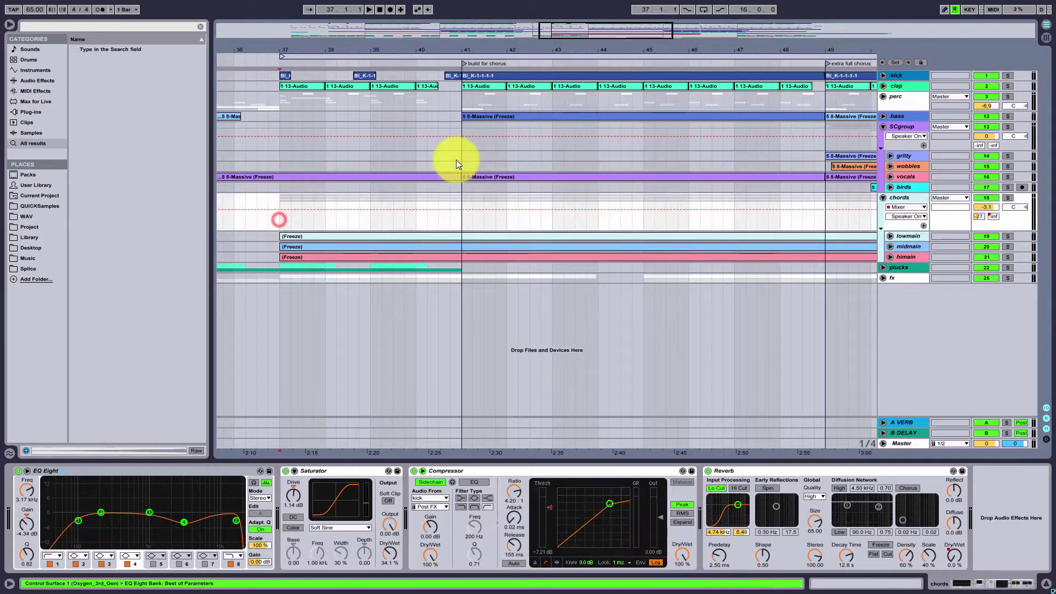
pyautogui.moveTo(618, 31); pyautogui.dragTo(619, 33)
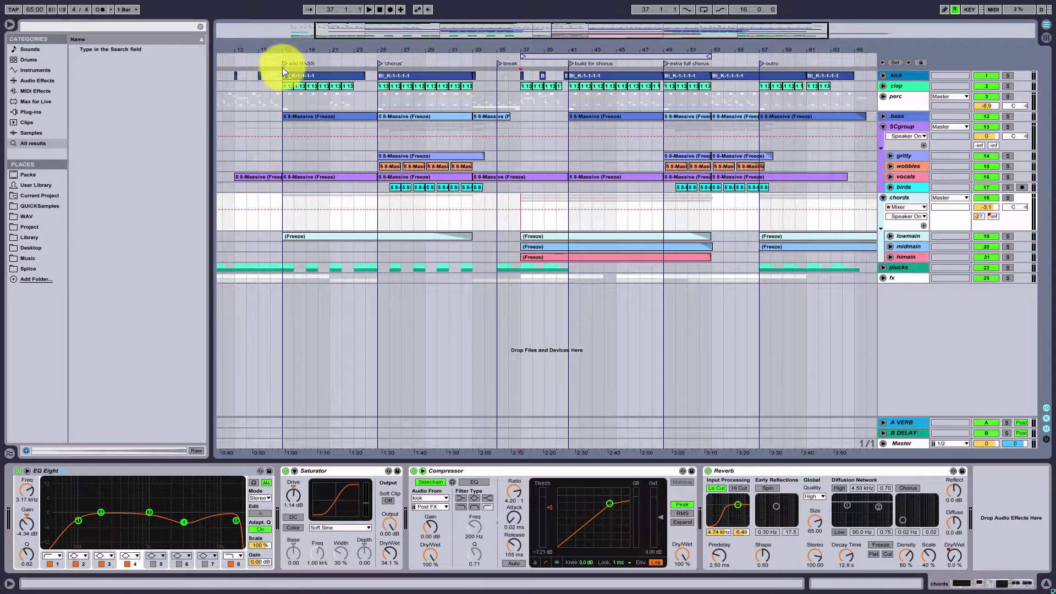
pyautogui.rightClick(342, 62)
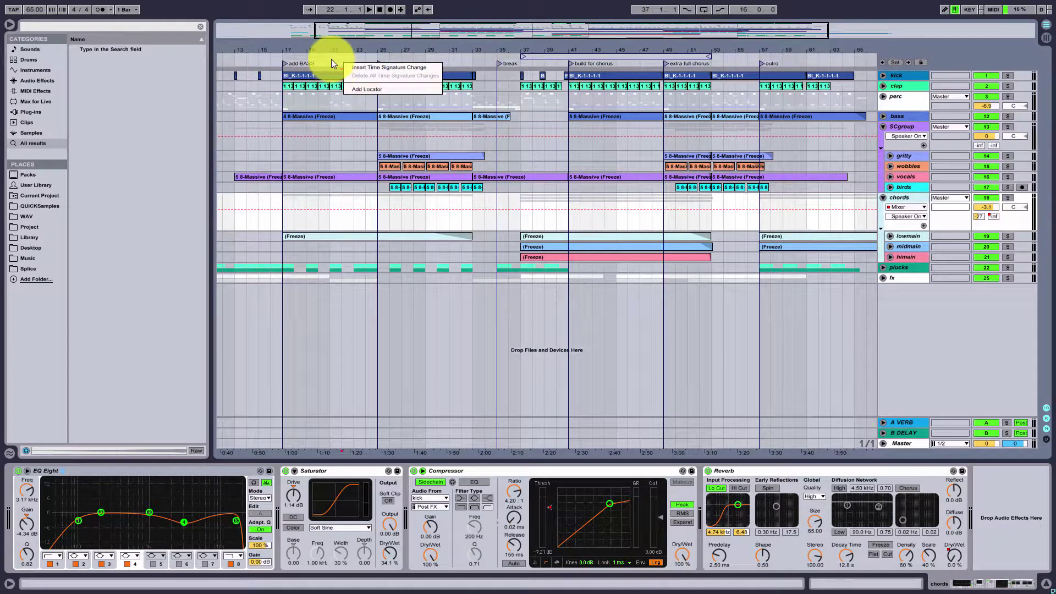
pyautogui.click(331, 59)
pyautogui.moveTo(380, 64)
pyautogui.mouseDown()
pyautogui.moveTo(358, 64)
pyautogui.moveTo(380, 66)
pyautogui.mouseUp()
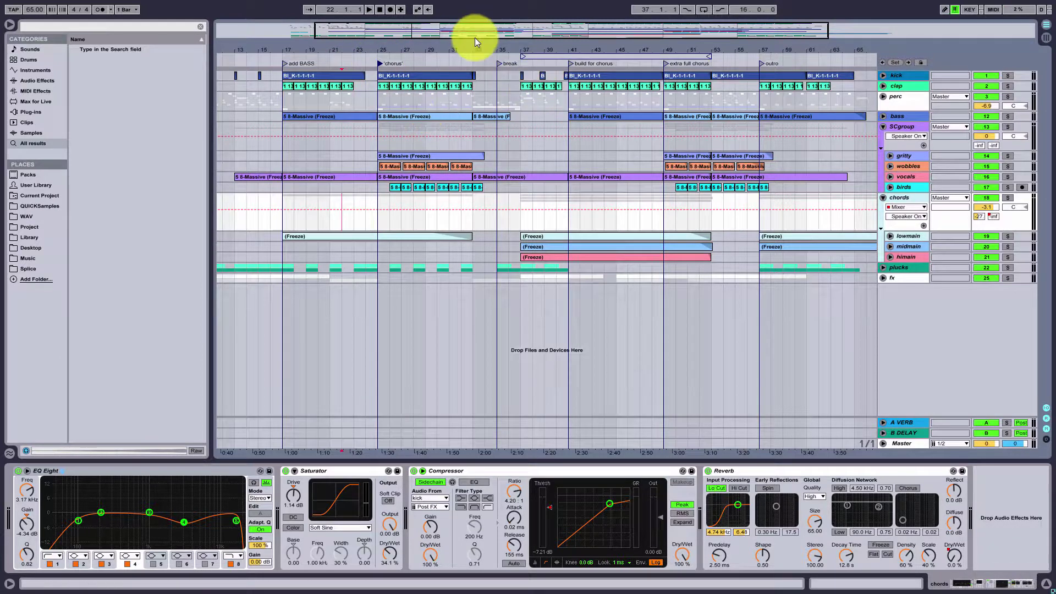
pyautogui.moveTo(471, 31); pyautogui.dragTo(473, 39)
# Inspect the effect chains of the lowmain, midmain and himain tracks inside the chords group.
pyautogui.click(909, 227)
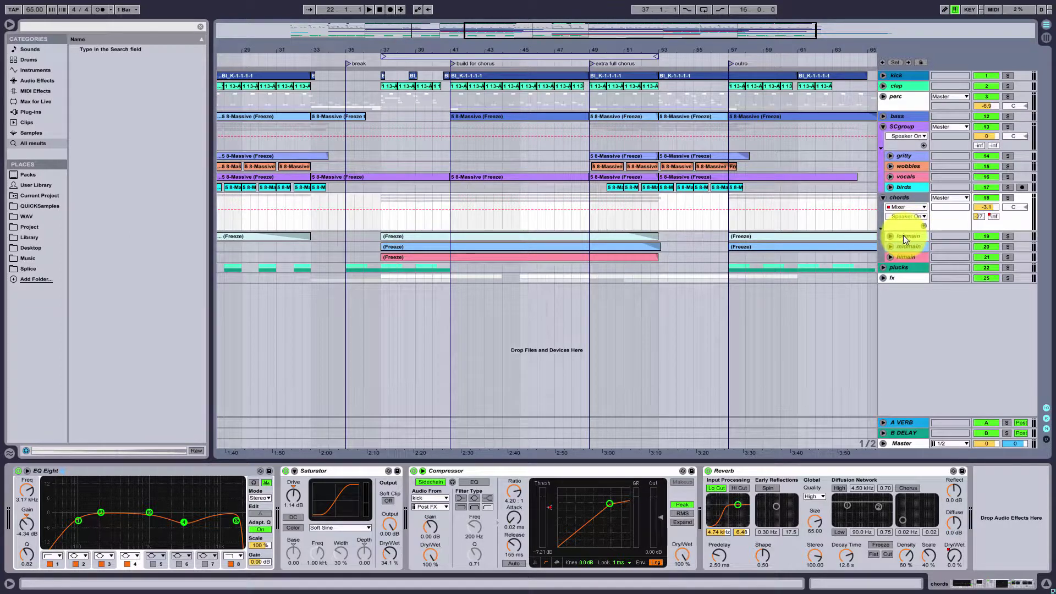
pyautogui.click(906, 236)
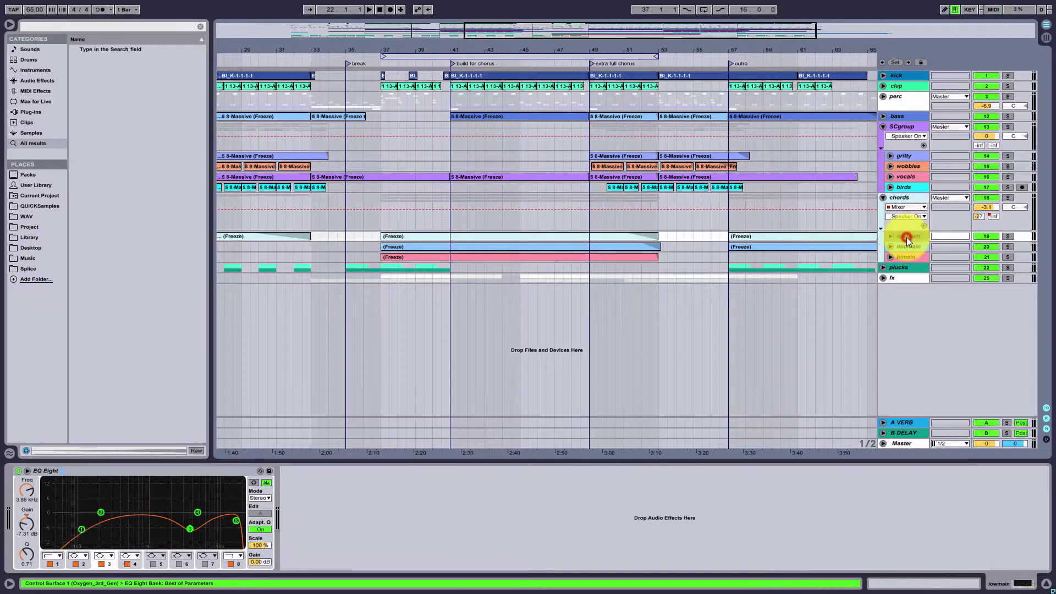
pyautogui.click(907, 247)
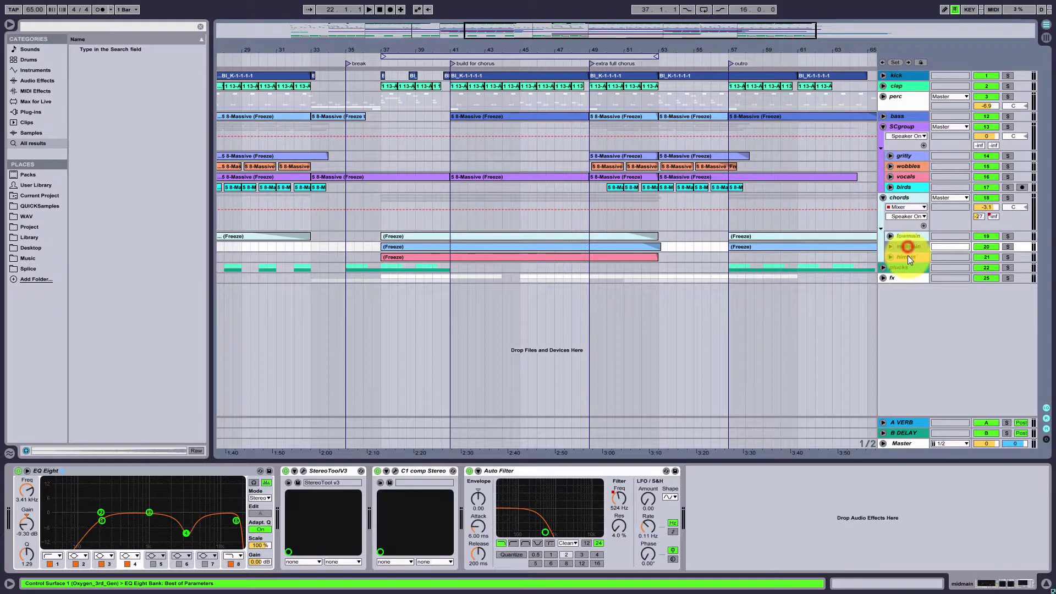
pyautogui.click(907, 255)
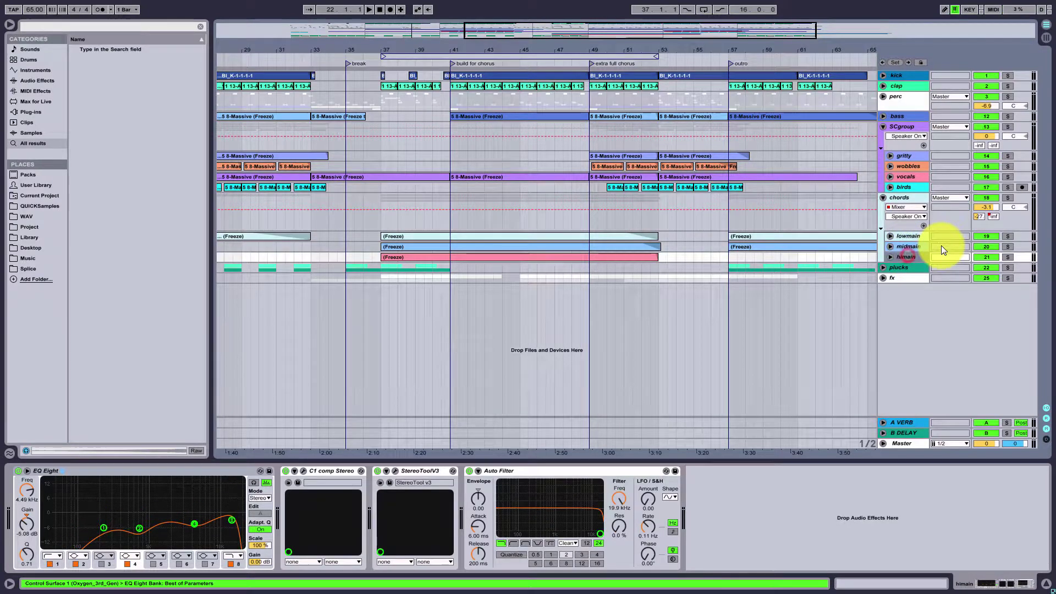
pyautogui.click(906, 198)
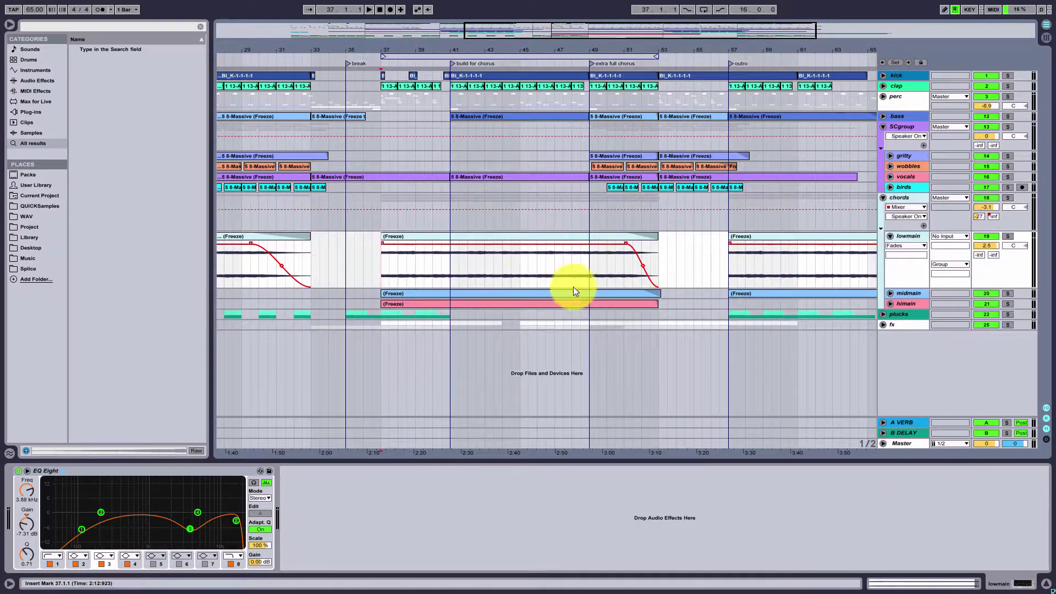
# Solo the lowmain track, listen to it from bar 37, and fold the track.
pyautogui.click(1008, 236)
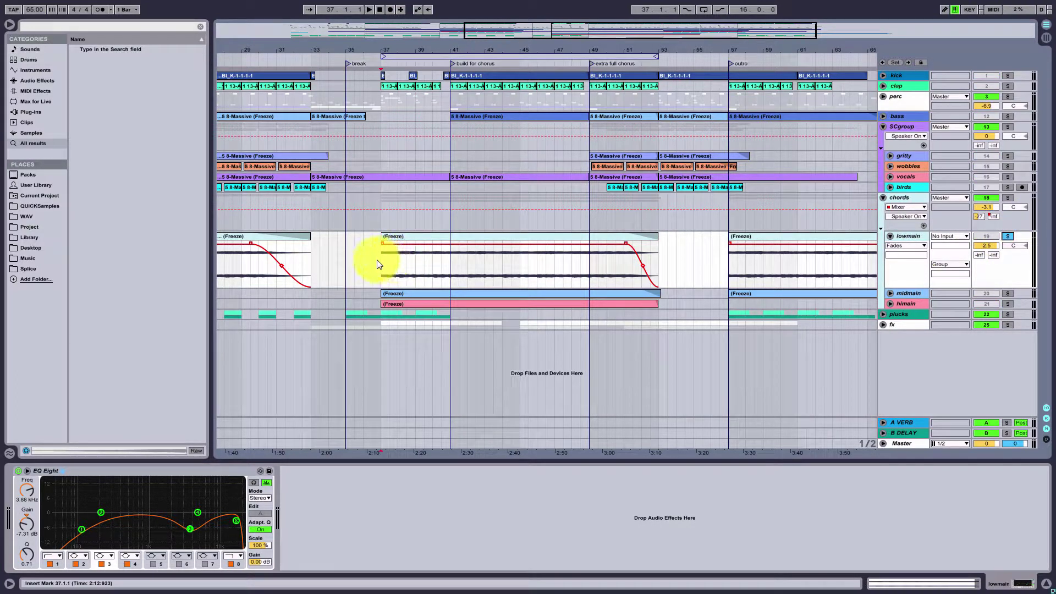
pyautogui.press('space')
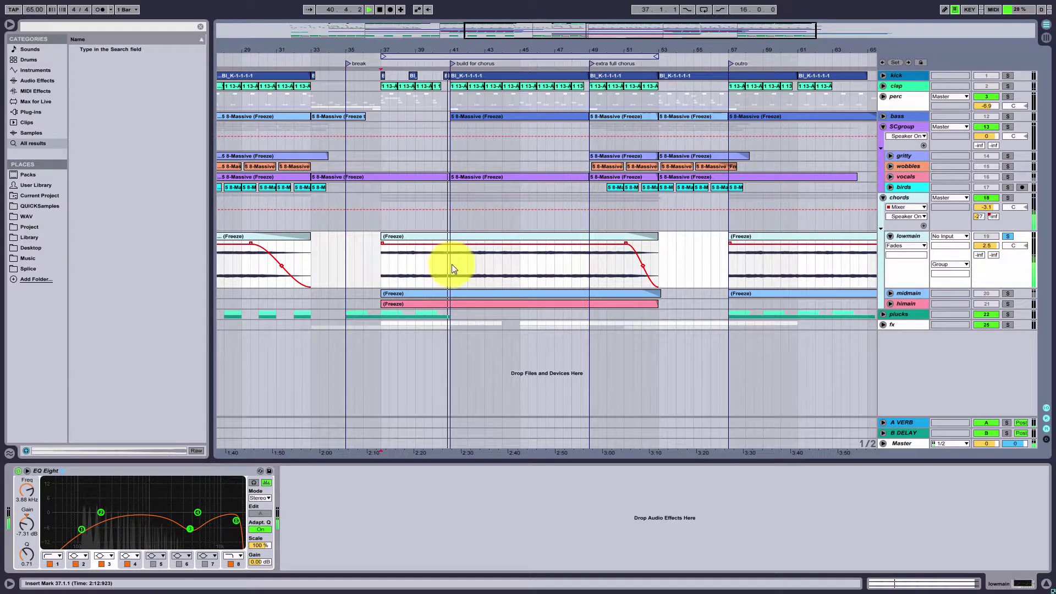
pyautogui.click(890, 237)
# Unfold and solo the midmain track and examine its Auto Filter frequency automation from bar 37.
pyautogui.click(890, 247)
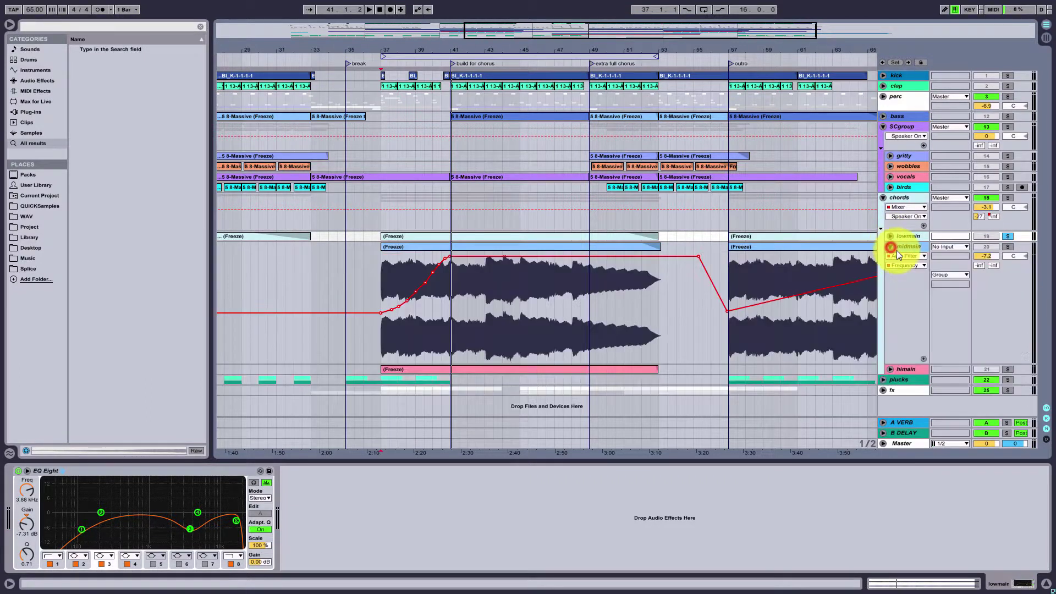
pyautogui.click(905, 286)
pyautogui.click(1008, 246)
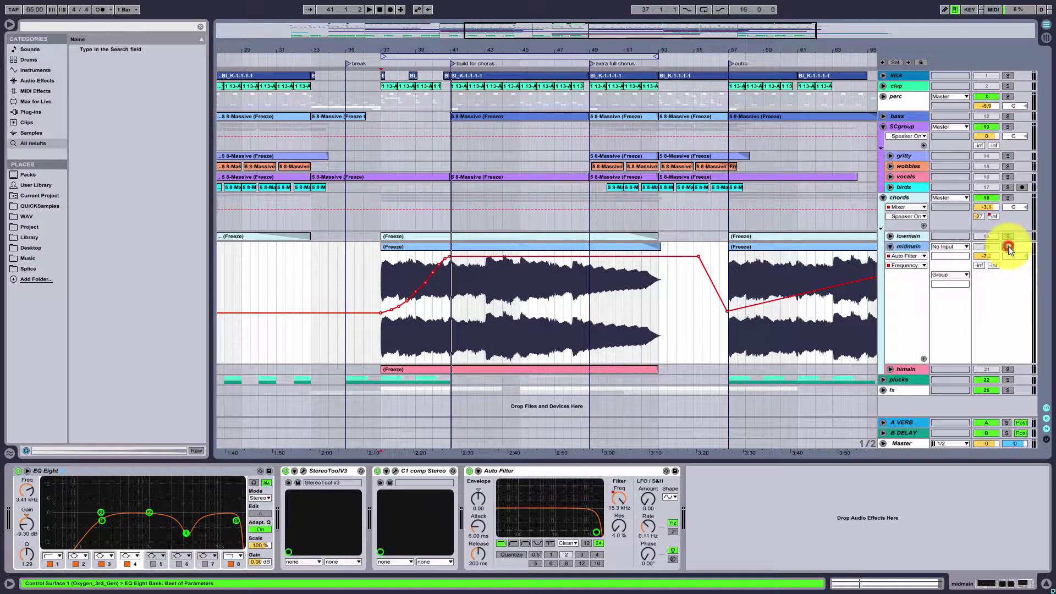
pyautogui.click(384, 266)
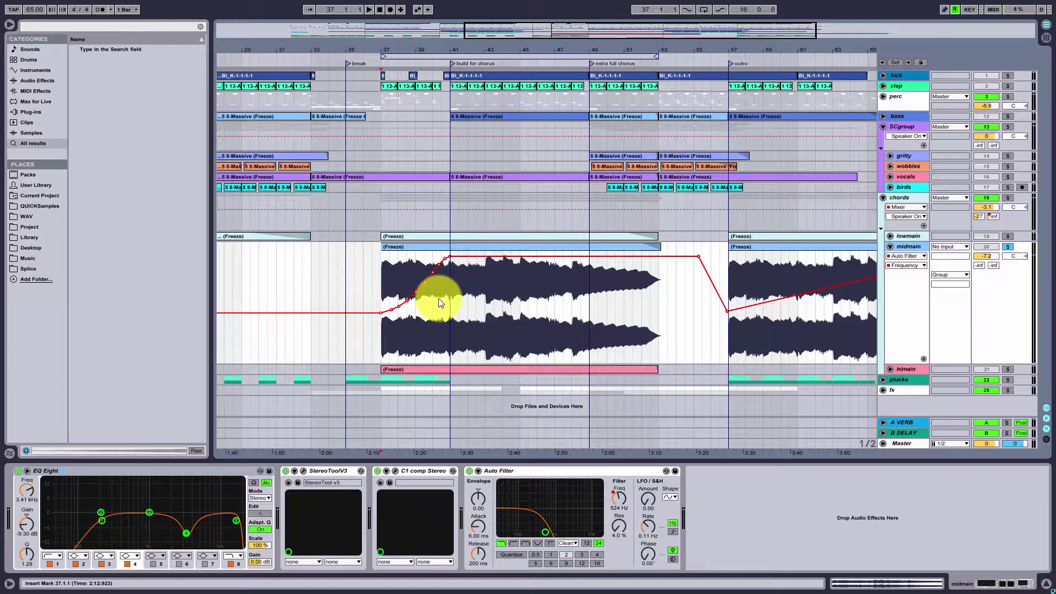
pyautogui.click(379, 302)
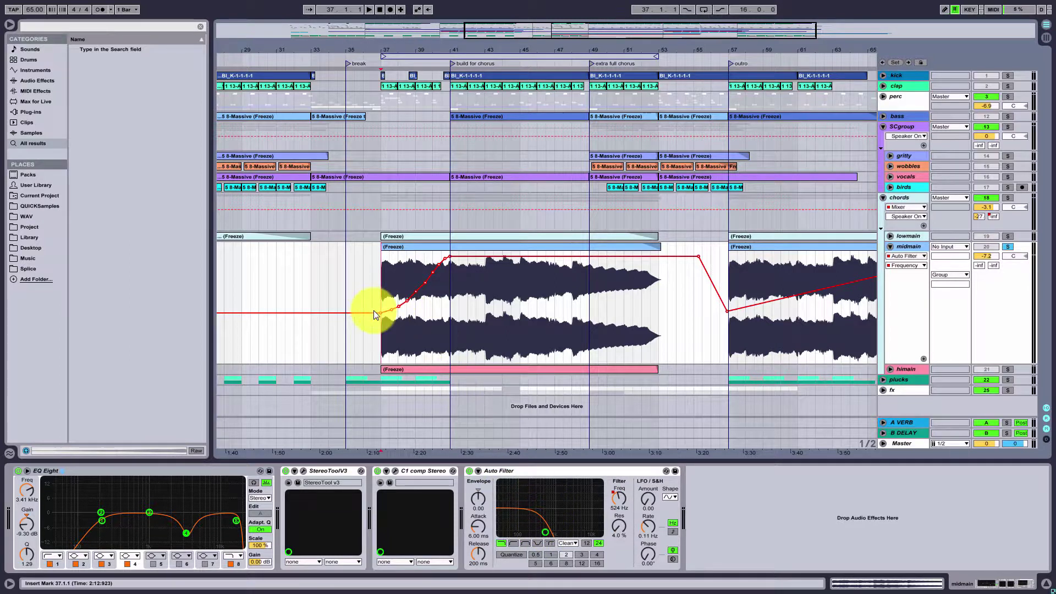
pyautogui.click(620, 498)
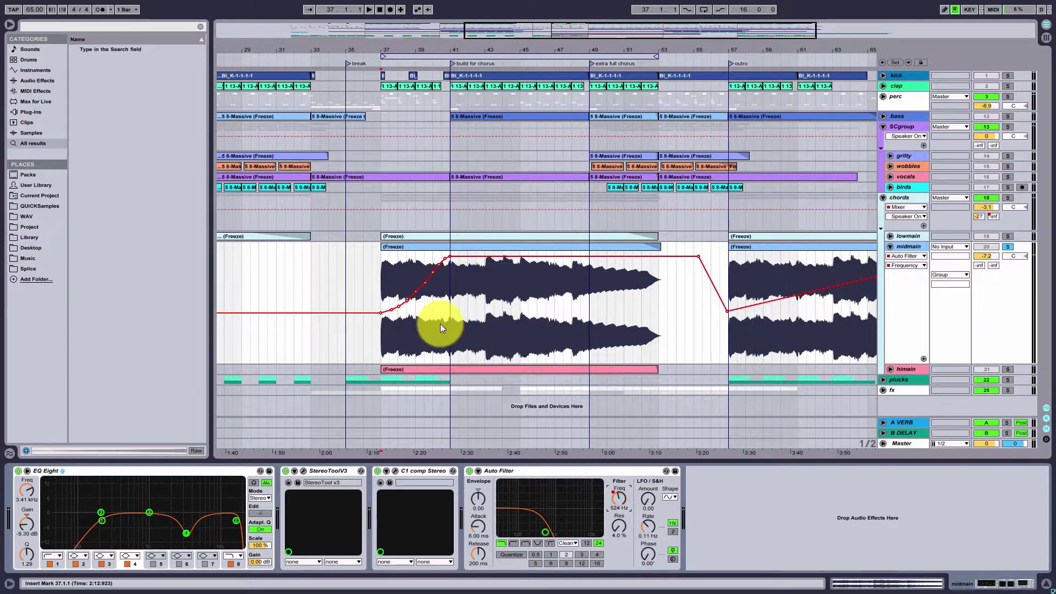
# Listen to the soloed midmain track from bar 37 up to the build for chorus and fold the track.
pyautogui.click(379, 334)
pyautogui.press('space')
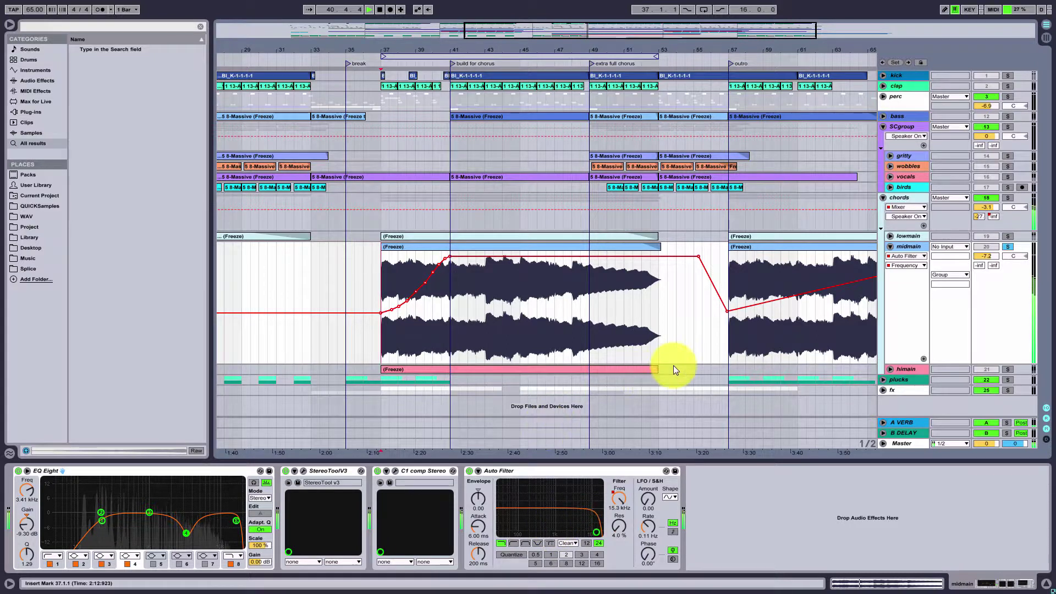
pyautogui.click(891, 247)
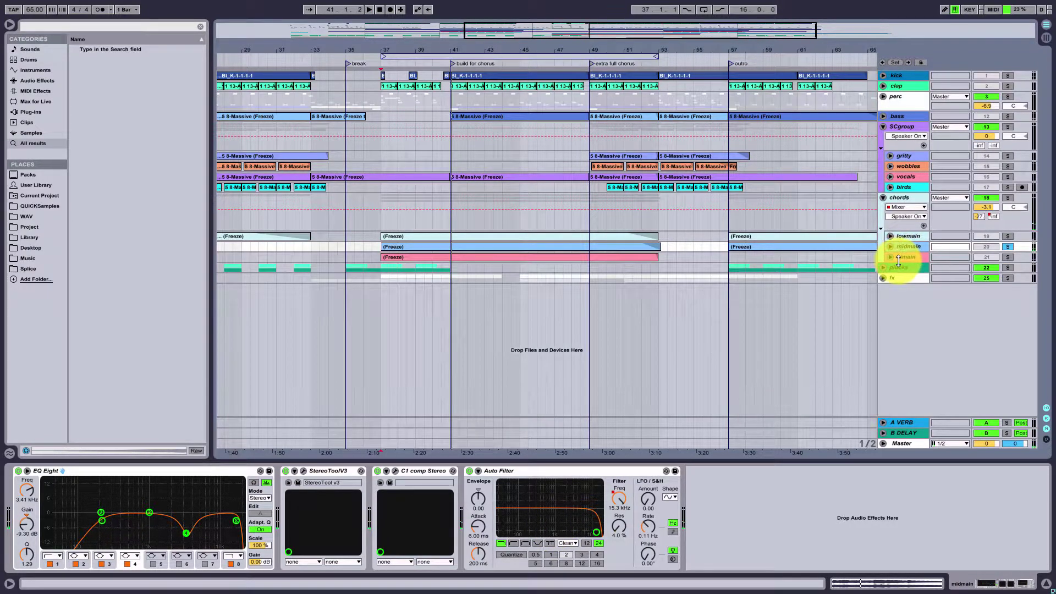
# Unfold and solo the himain track and place the insert marker at bar 41.
pyautogui.click(890, 257)
pyautogui.click(911, 255)
pyautogui.click(1008, 257)
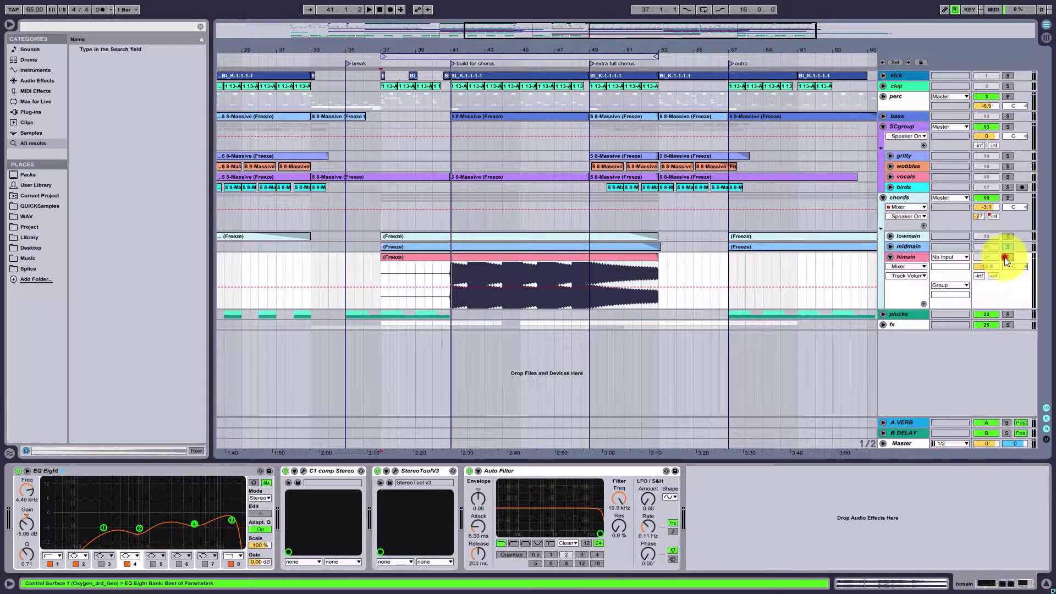
pyautogui.click(448, 281)
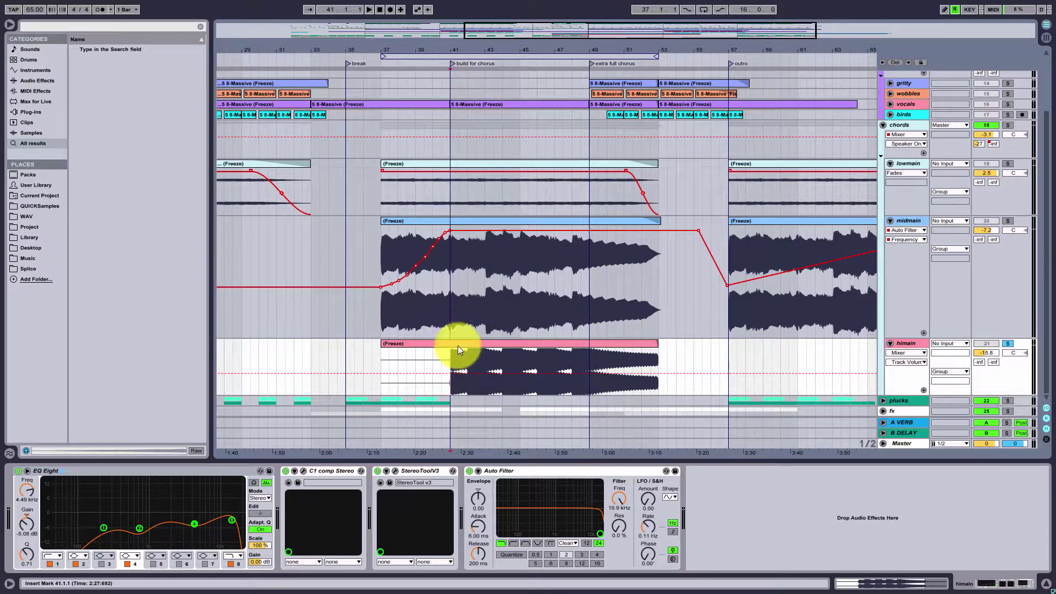
# Solo the whole chords group, play it from bar 40, and reduce the height of the midmain track.
pyautogui.click(433, 308)
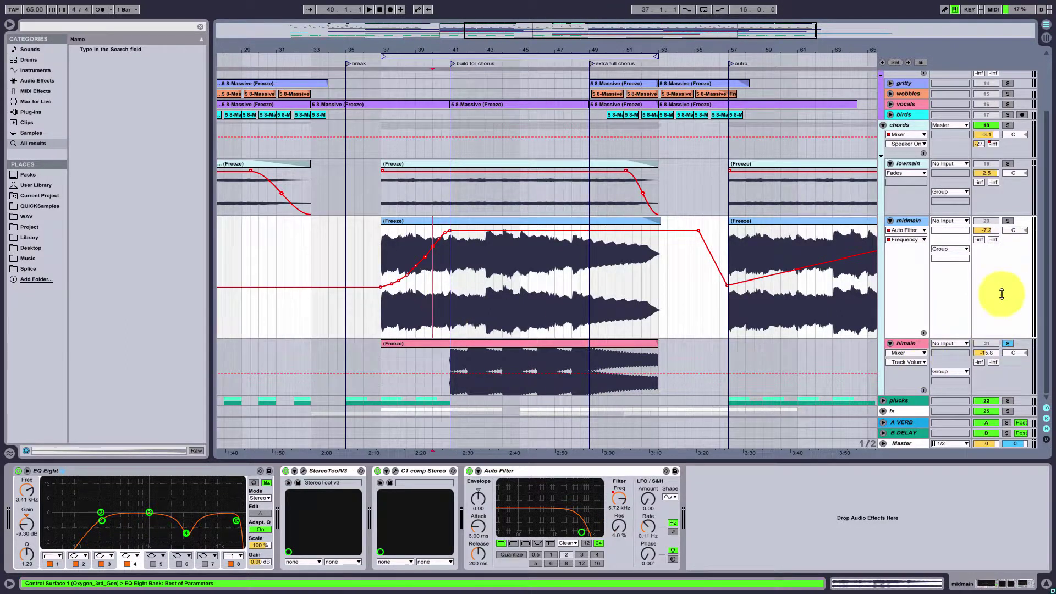
pyautogui.click(1007, 125)
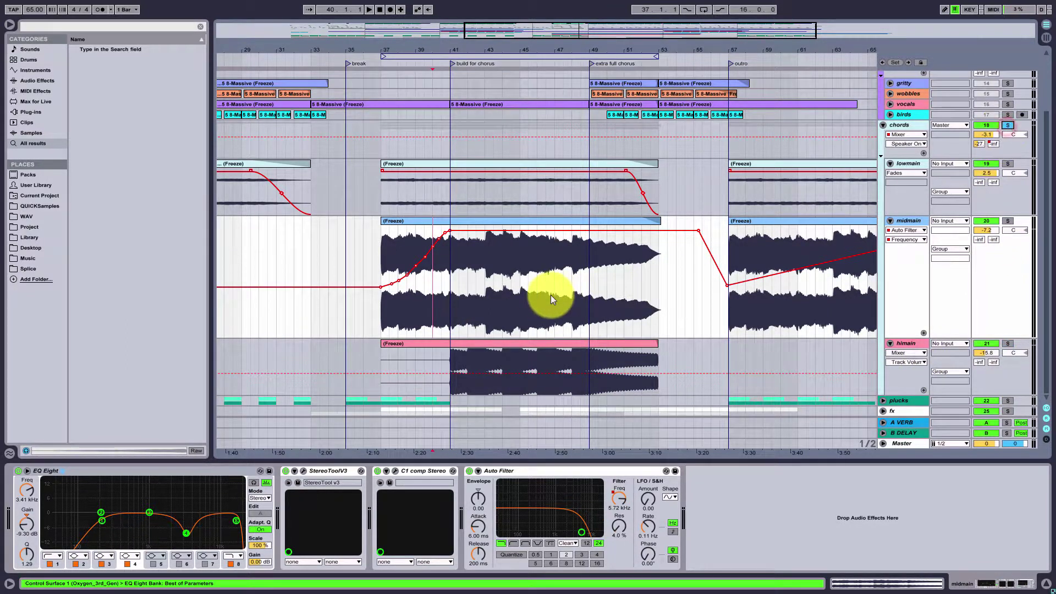
pyautogui.press('space')
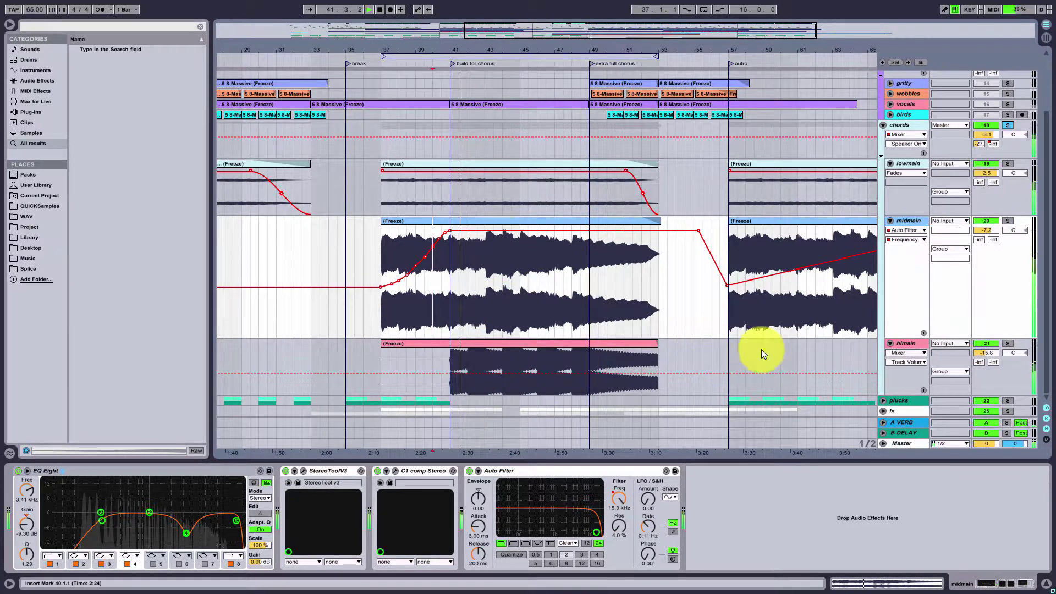
pyautogui.moveTo(905, 337); pyautogui.dragTo(903, 272)
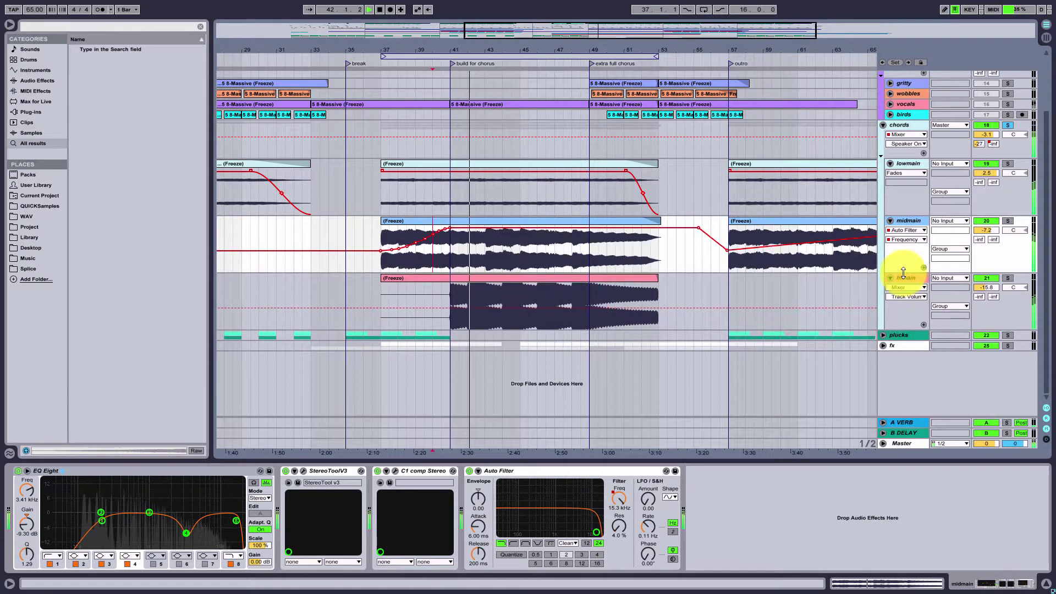
pyautogui.press('space')
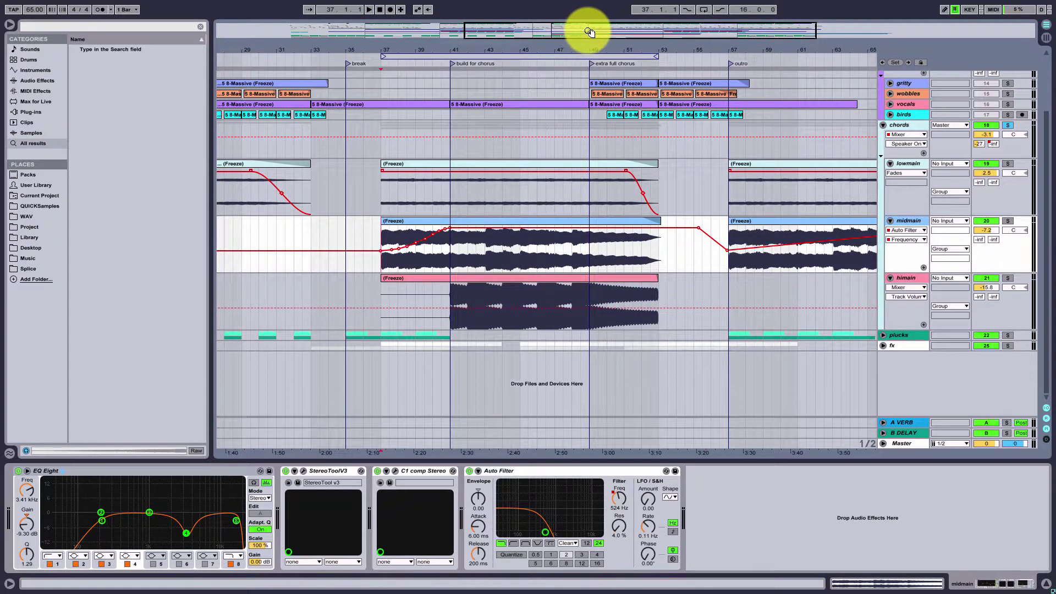
# Examine how the three chord layers are laid out across the whole song and from bar 37 to the outro.
pyautogui.moveTo(586, 30); pyautogui.dragTo(585, 30)
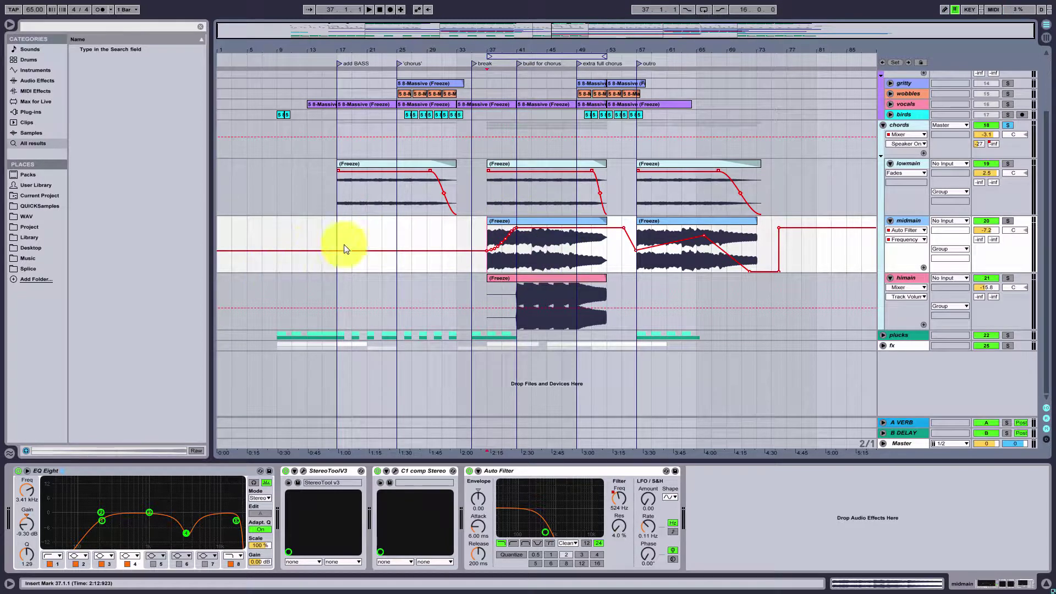
pyautogui.click(277, 263)
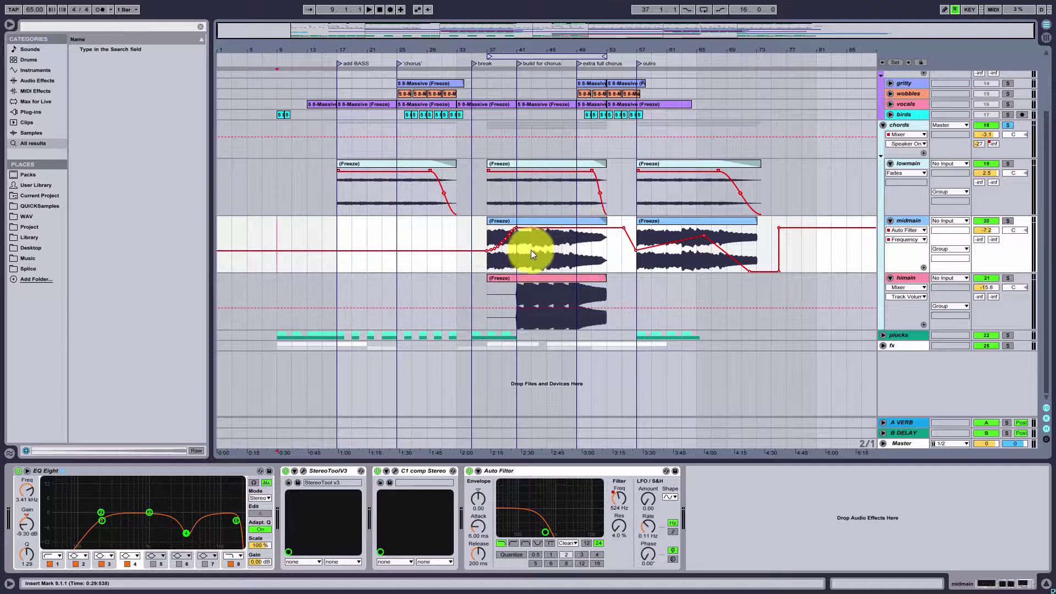
pyautogui.moveTo(538, 28); pyautogui.dragTo(599, 32)
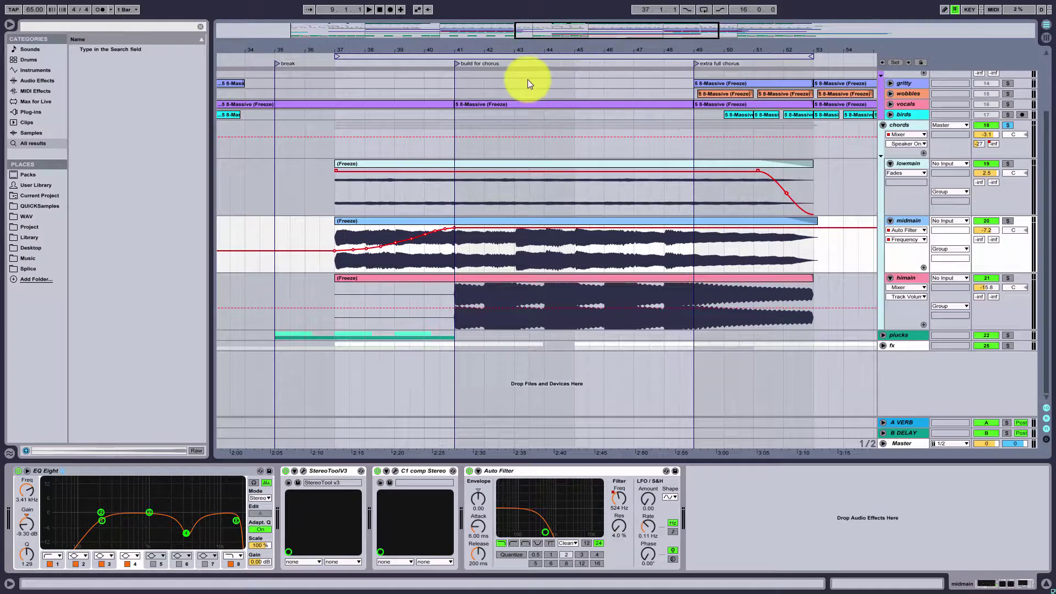
pyautogui.click(334, 265)
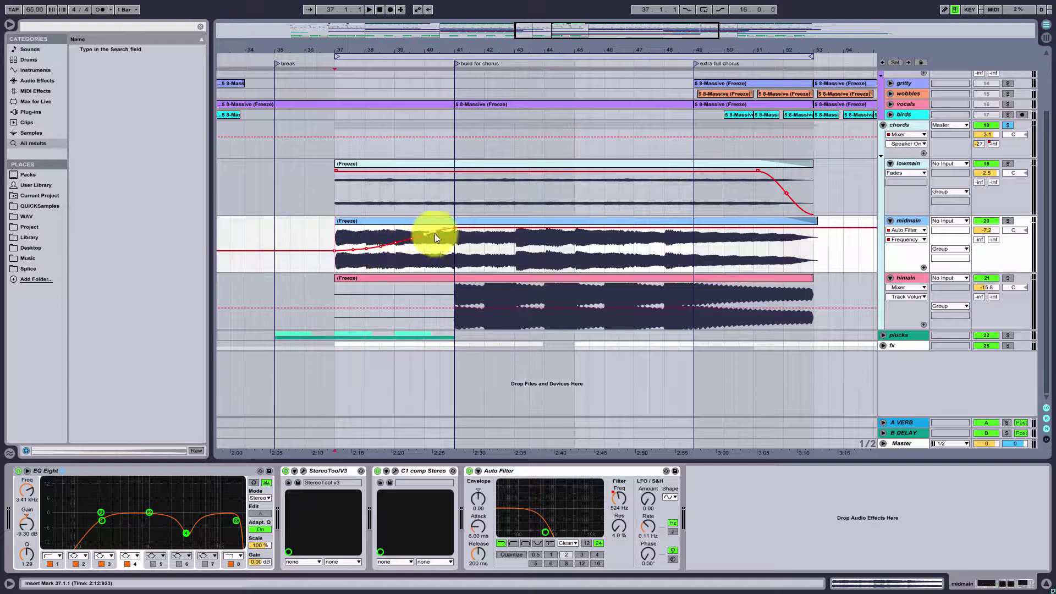
pyautogui.click(322, 251)
pyautogui.scroll(2, 770, 181)
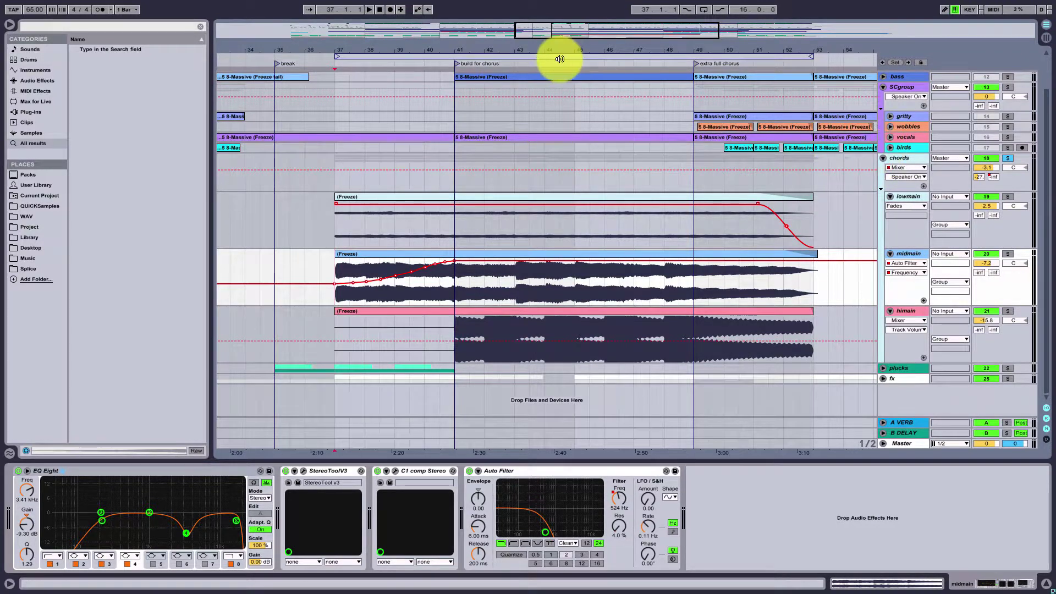
pyautogui.moveTo(566, 33); pyautogui.dragTo(564, 29)
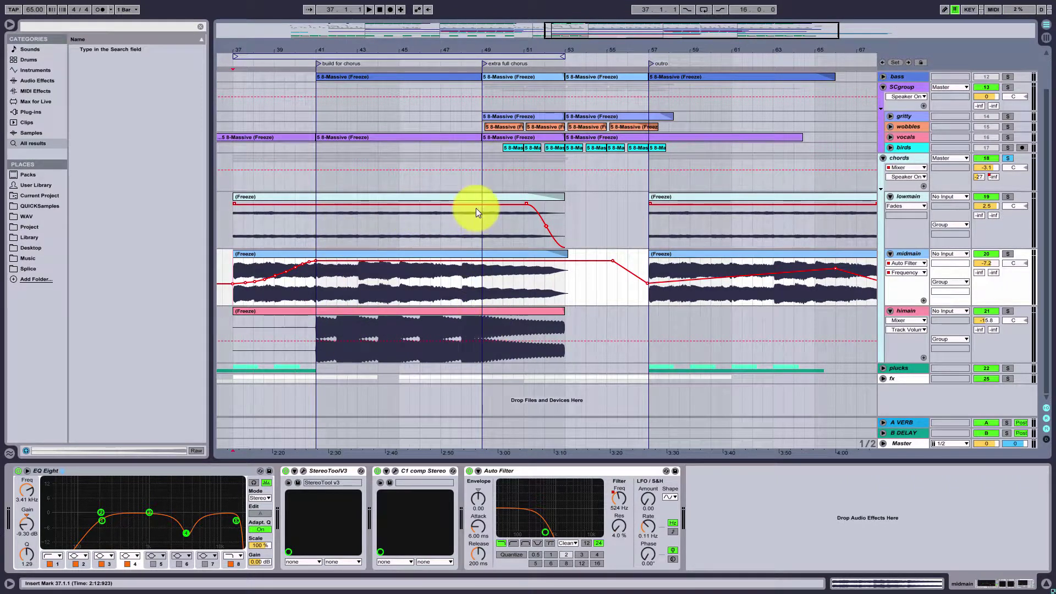
# Unfold and solo the gritty track, listen to it from bar 49, and return the insert marker to bar 49.
pyautogui.click(483, 223)
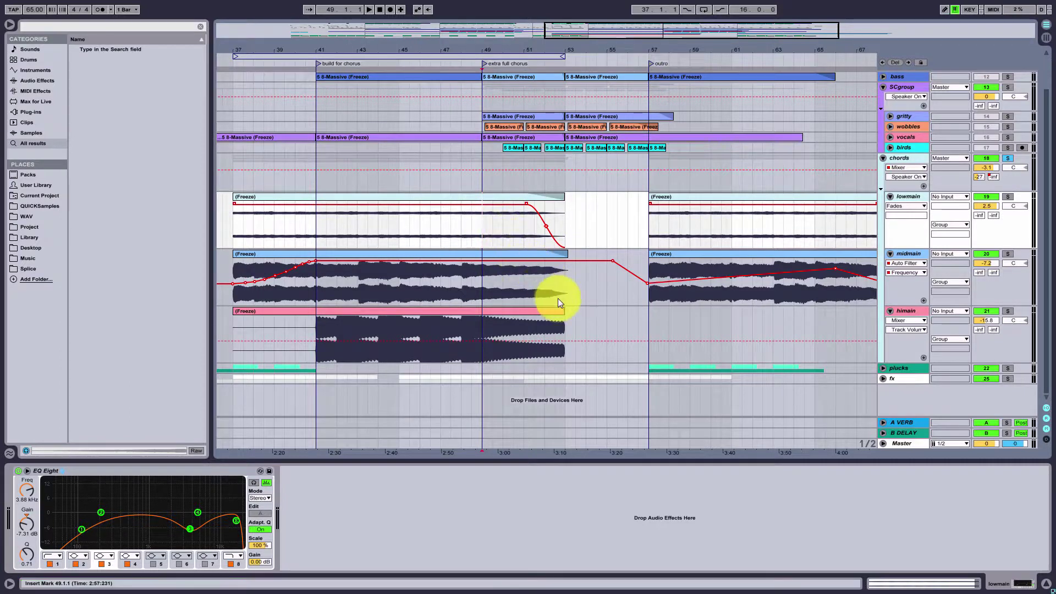
pyautogui.scroll(3, 606, 279)
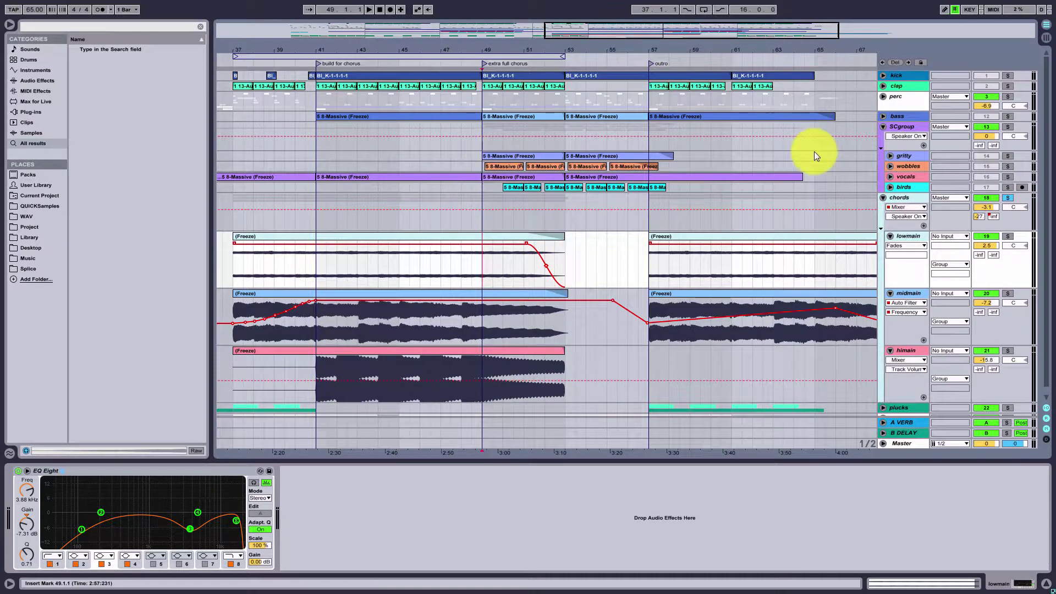
pyautogui.click(889, 156)
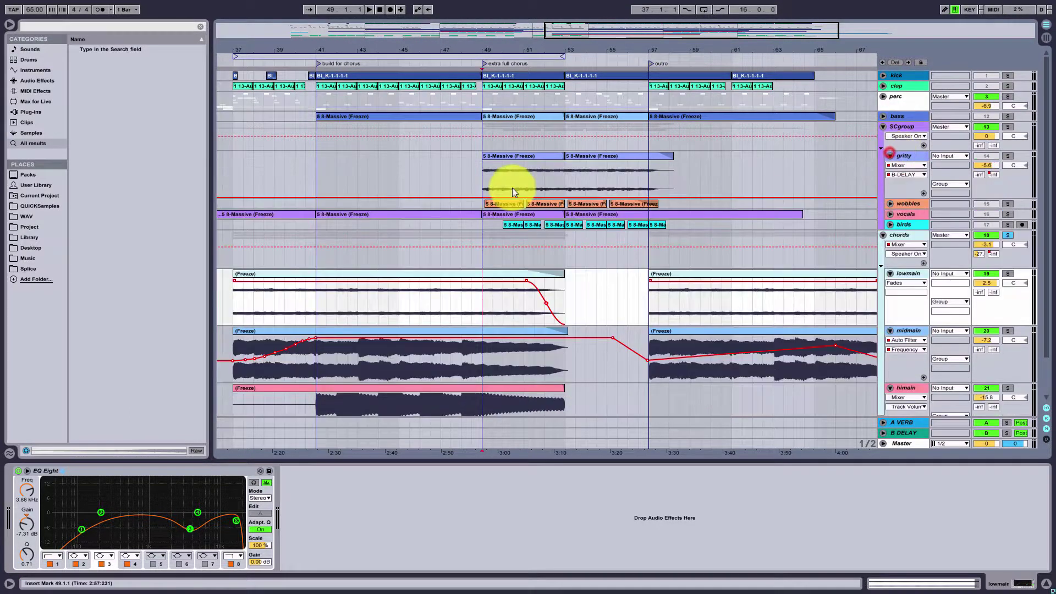
pyautogui.click(480, 173)
pyautogui.click(1007, 155)
pyautogui.press('space')
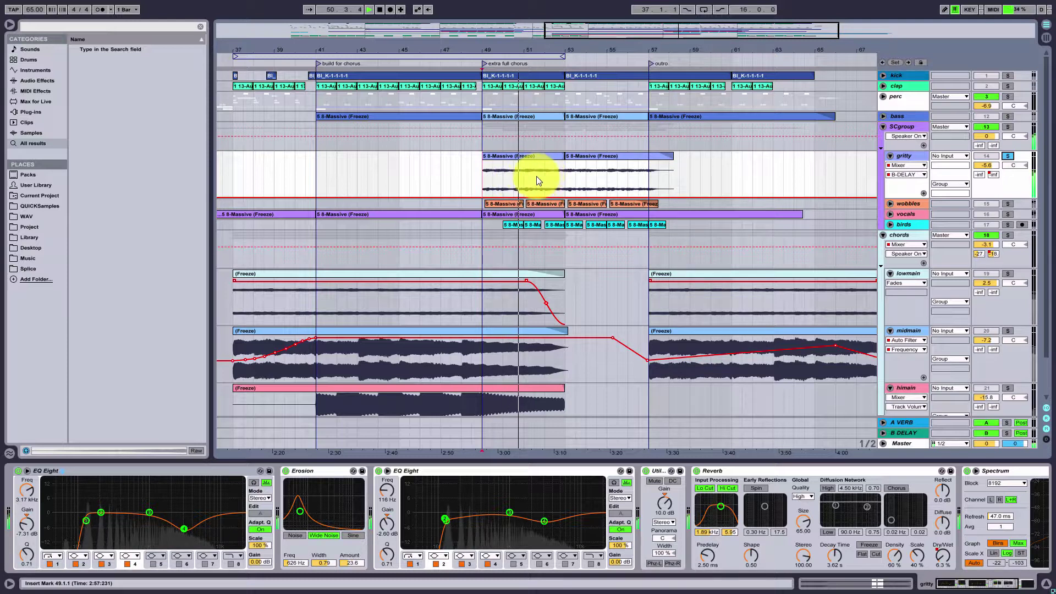
pyautogui.press('space')
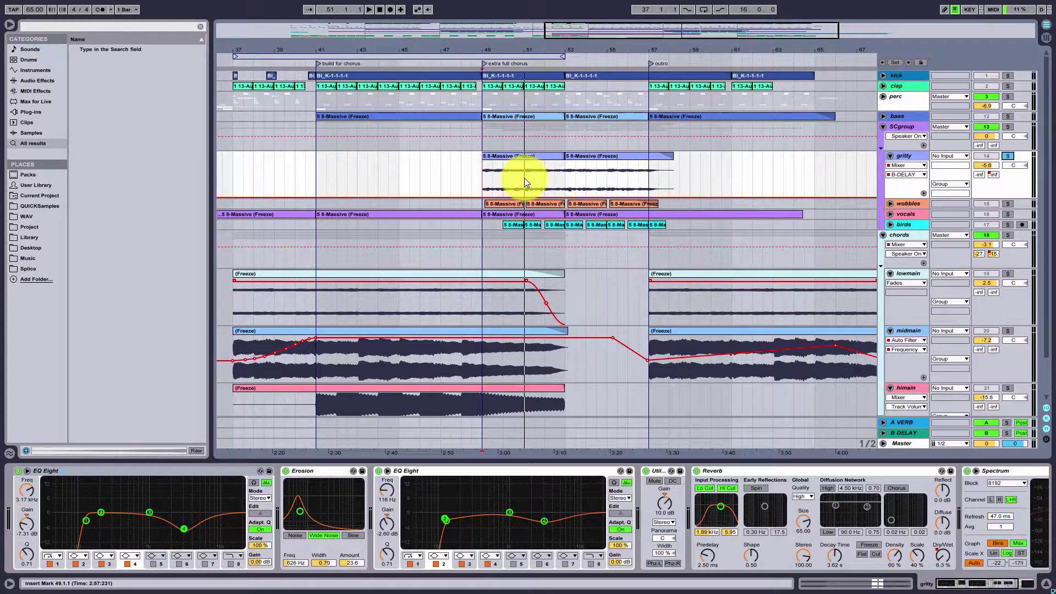
pyautogui.click(524, 177)
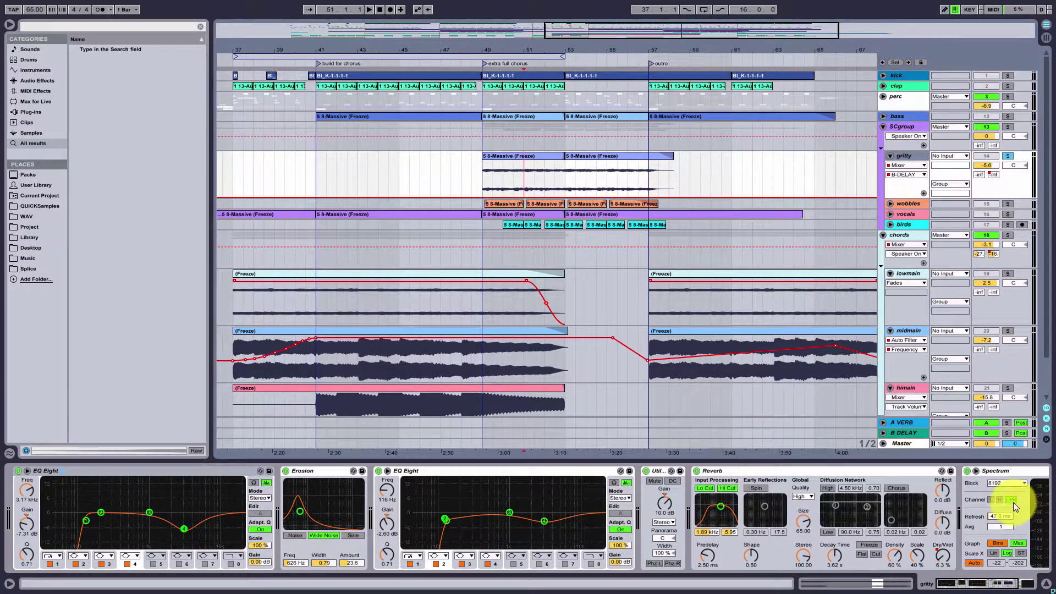
pyautogui.click(480, 179)
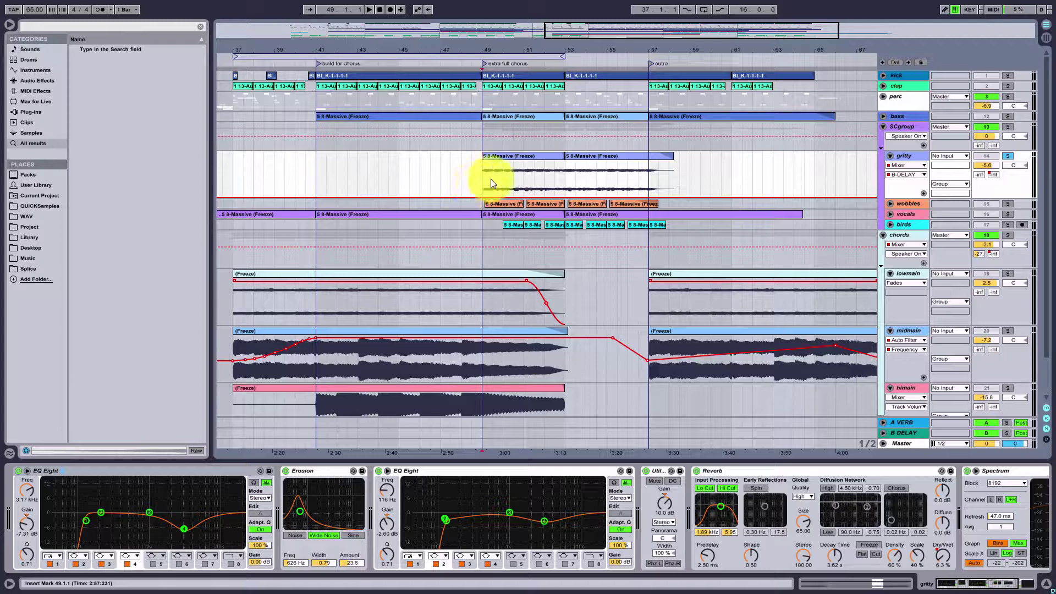
# Highlight the three chord layers from bar 49 to bar 57 and place the insert marker at bar 49 on himain.
pyautogui.scroll(-3, 492, 178)
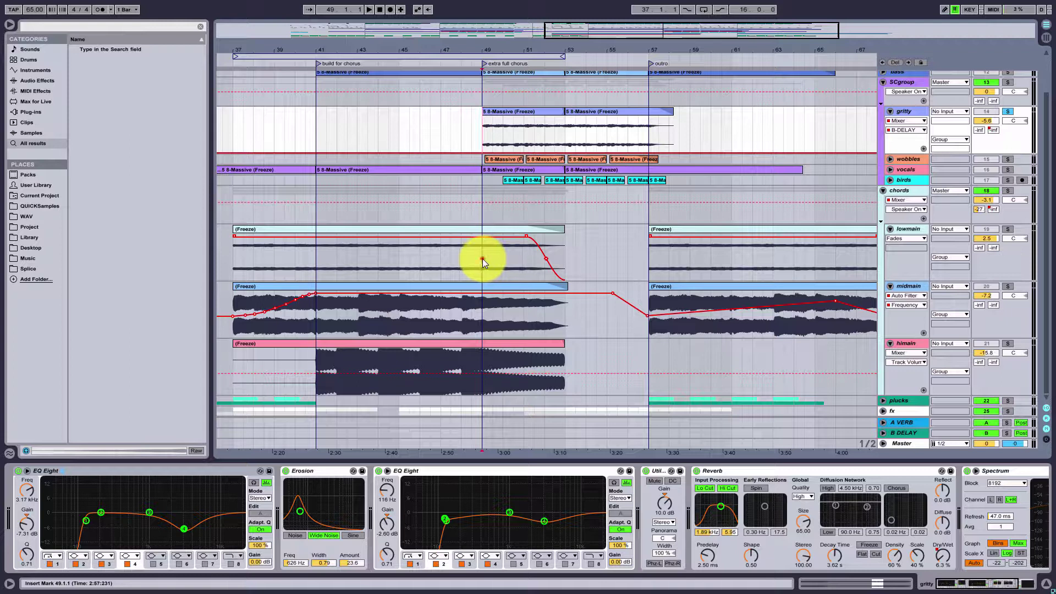
pyautogui.moveTo(483, 258); pyautogui.dragTo(648, 356)
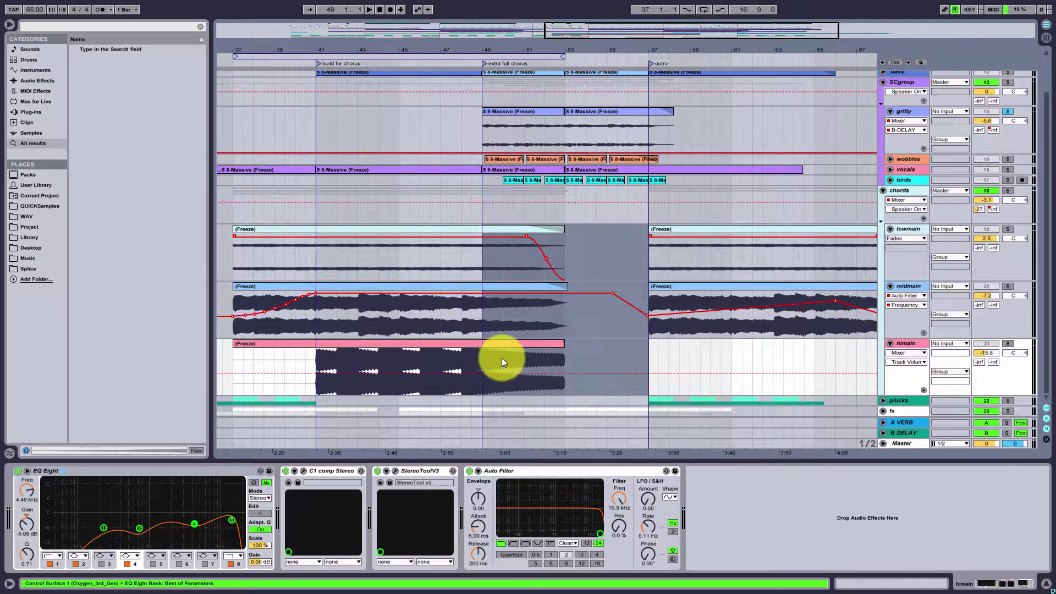
pyautogui.click(484, 354)
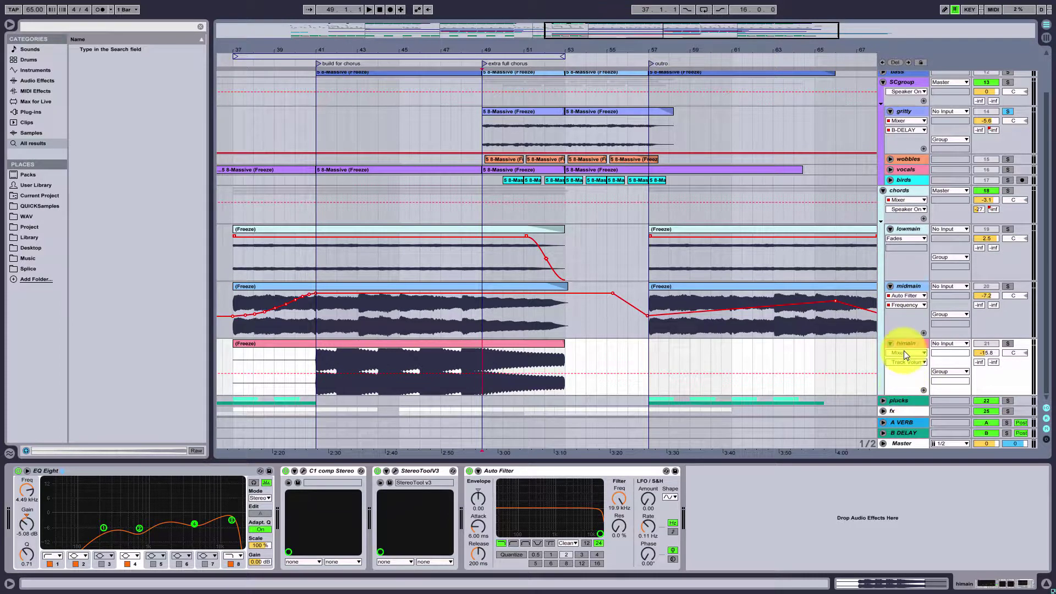
# Fold the SCgroup, solo the chords group with its layers unfolded, and set the insert marker at bar 49.
pyautogui.click(882, 190)
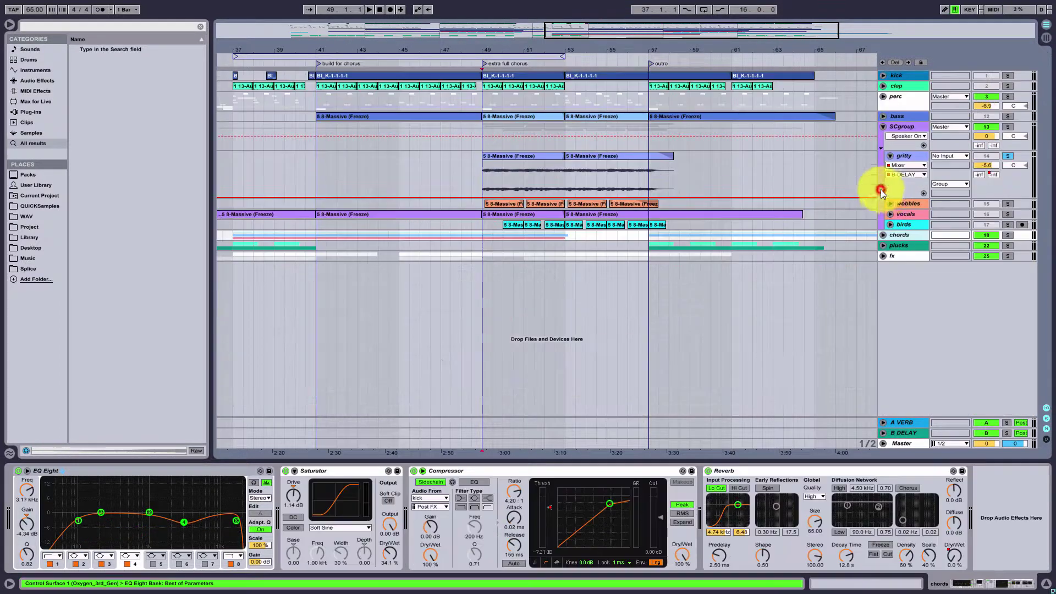
pyautogui.click(882, 127)
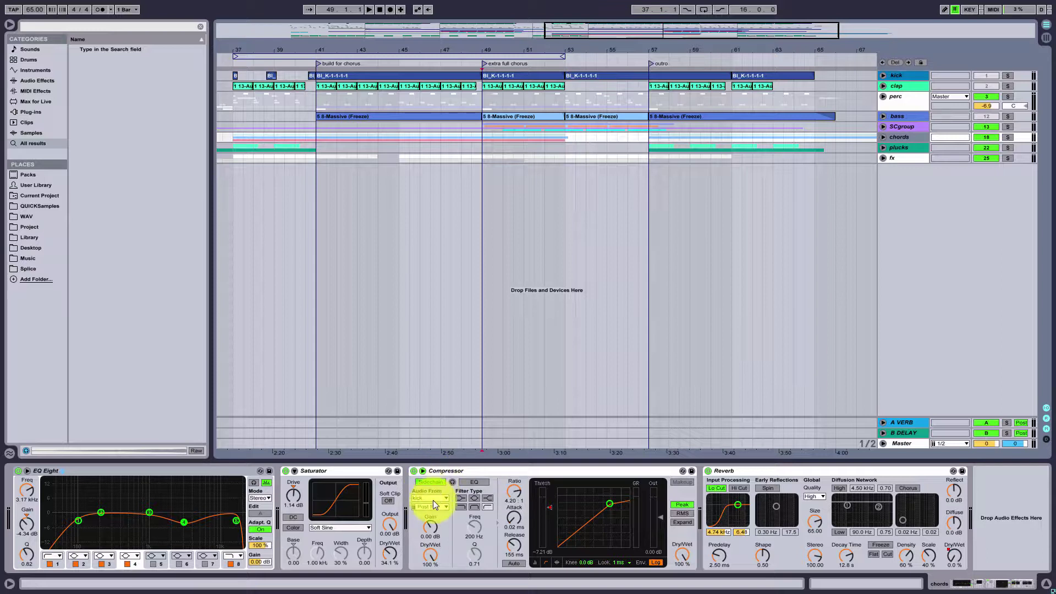
pyautogui.click(482, 147)
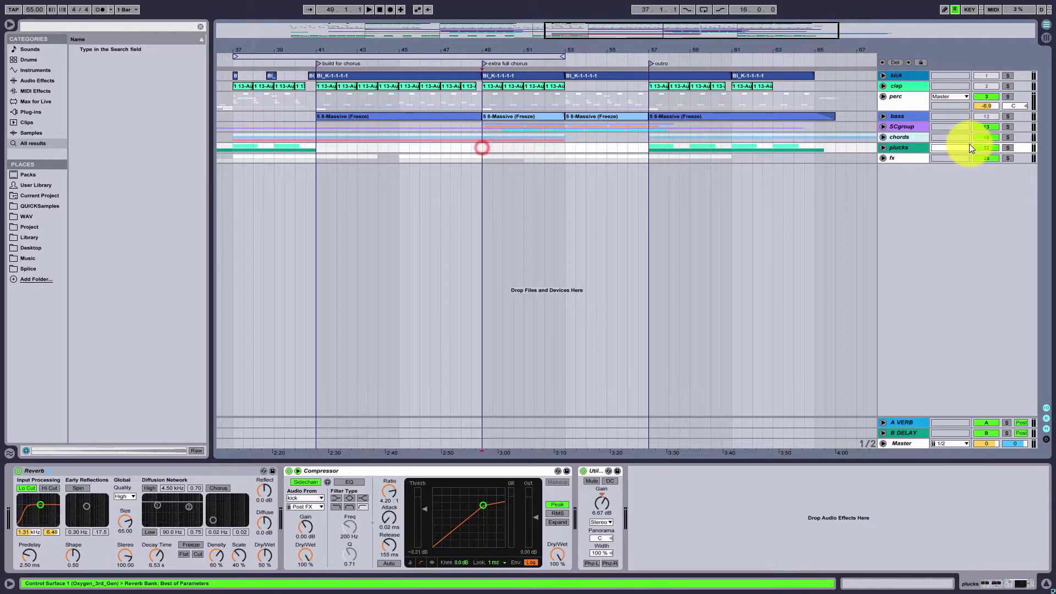
pyautogui.click(1007, 137)
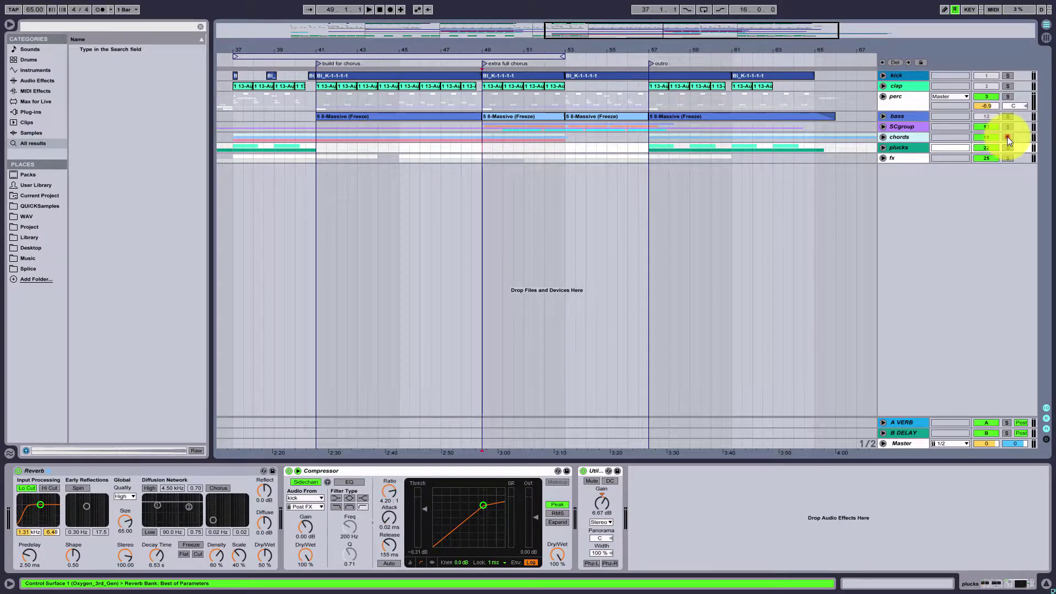
pyautogui.click(883, 138)
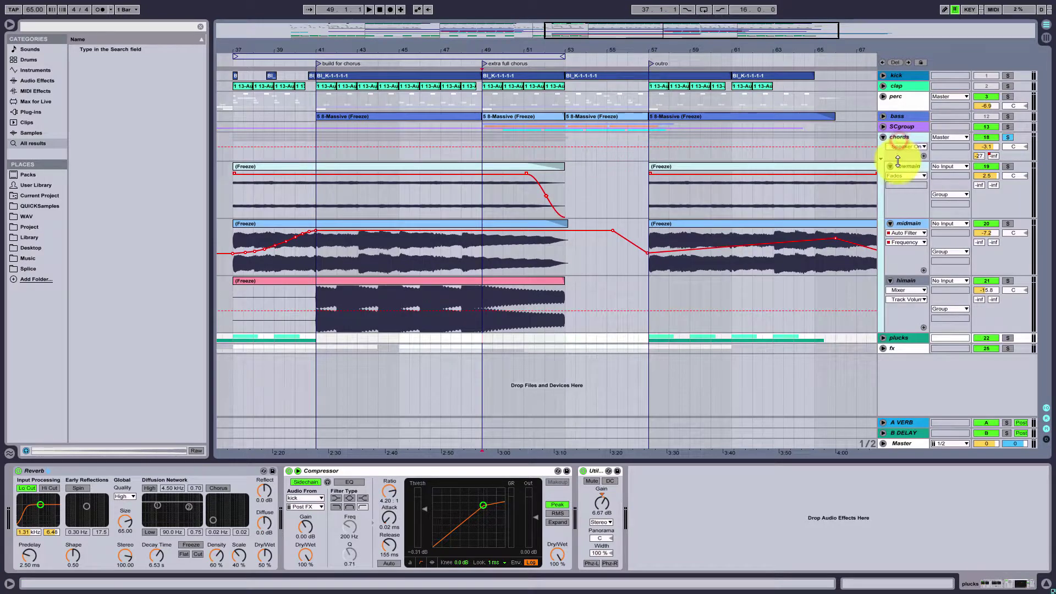
pyautogui.click(483, 296)
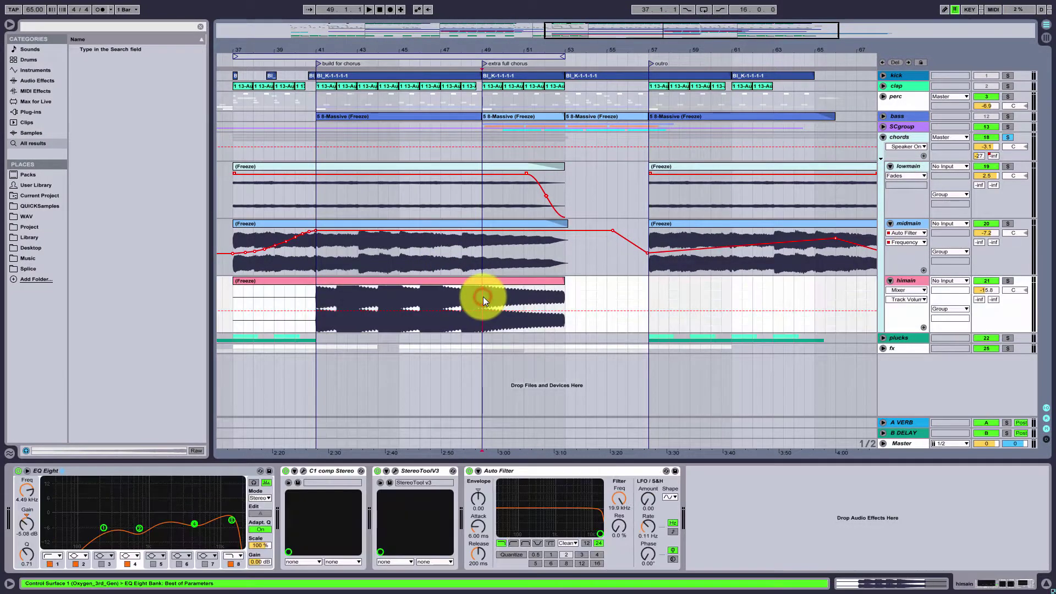
# Play the soloed chords group from bar 49 while examining its kick-sidechained Compressor, and return the insert marker to bar 49.
pyautogui.click(905, 137)
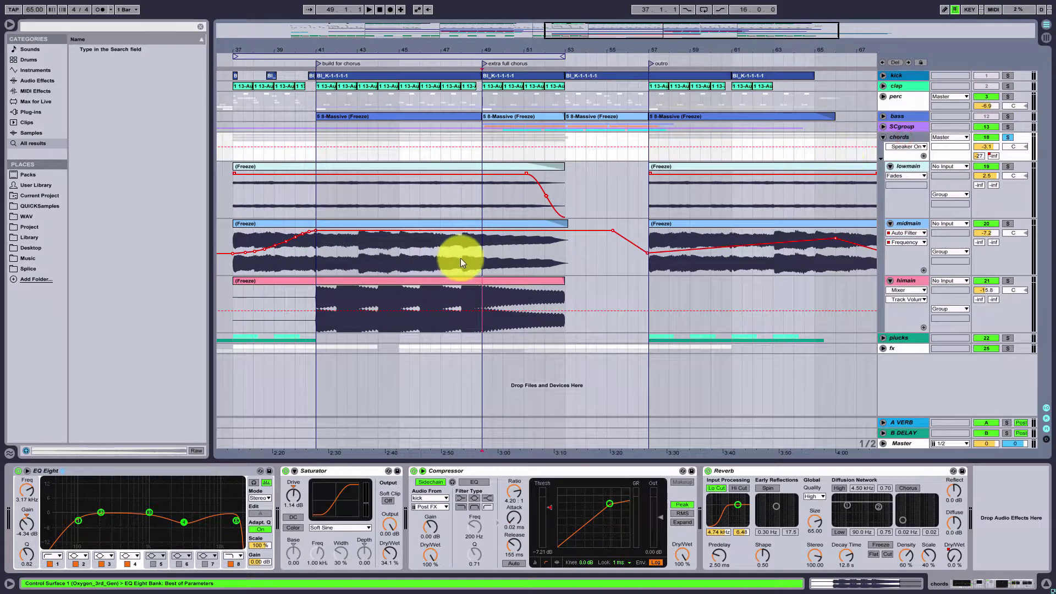
pyautogui.click(484, 256)
pyautogui.press('space')
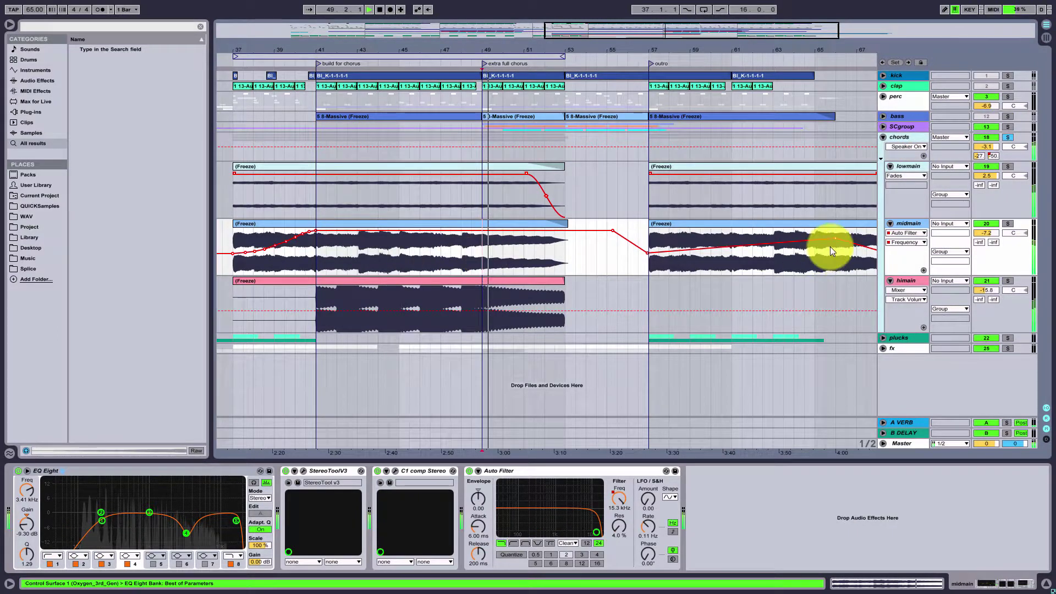
pyautogui.click(900, 136)
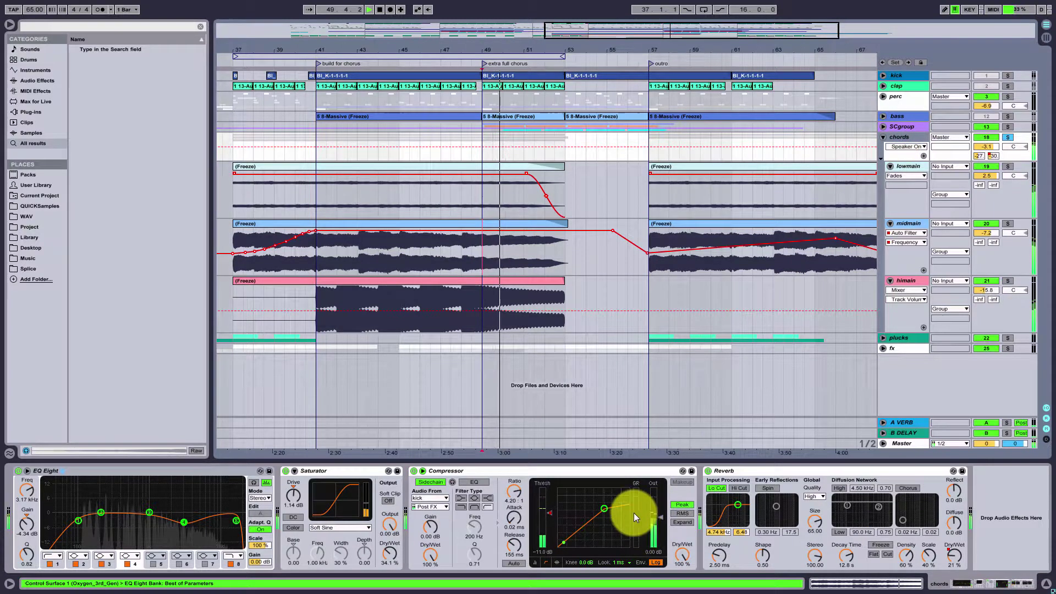
pyautogui.moveTo(634, 513); pyautogui.dragTo(556, 506)
pyautogui.click(481, 221)
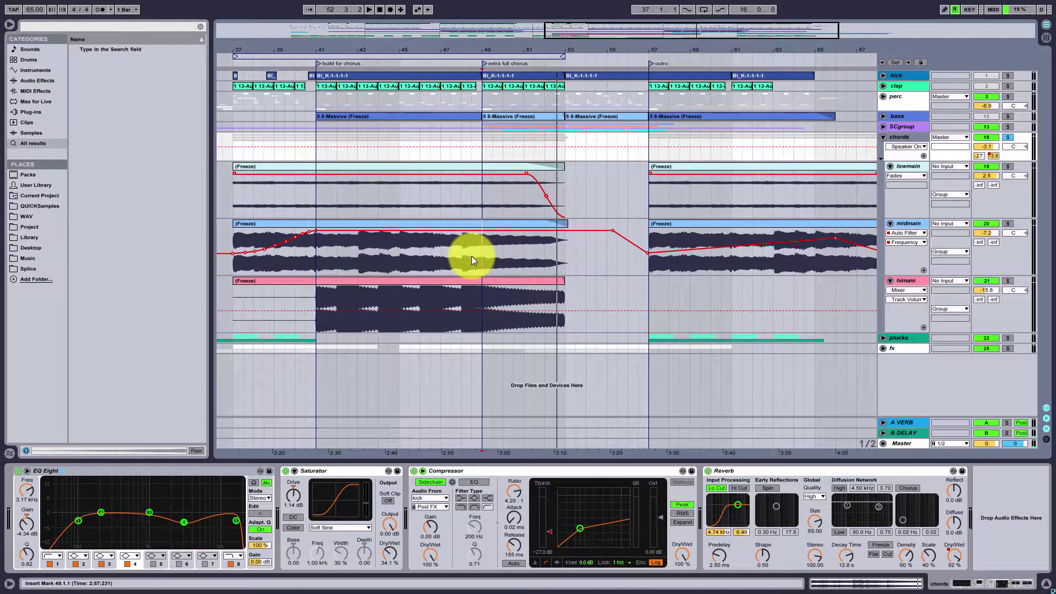
# Fold the chords group, unfold and solo the SCgroup, and listen from bar 49 while watching its sidechain Compressor.
pyautogui.click(883, 137)
pyautogui.click(902, 126)
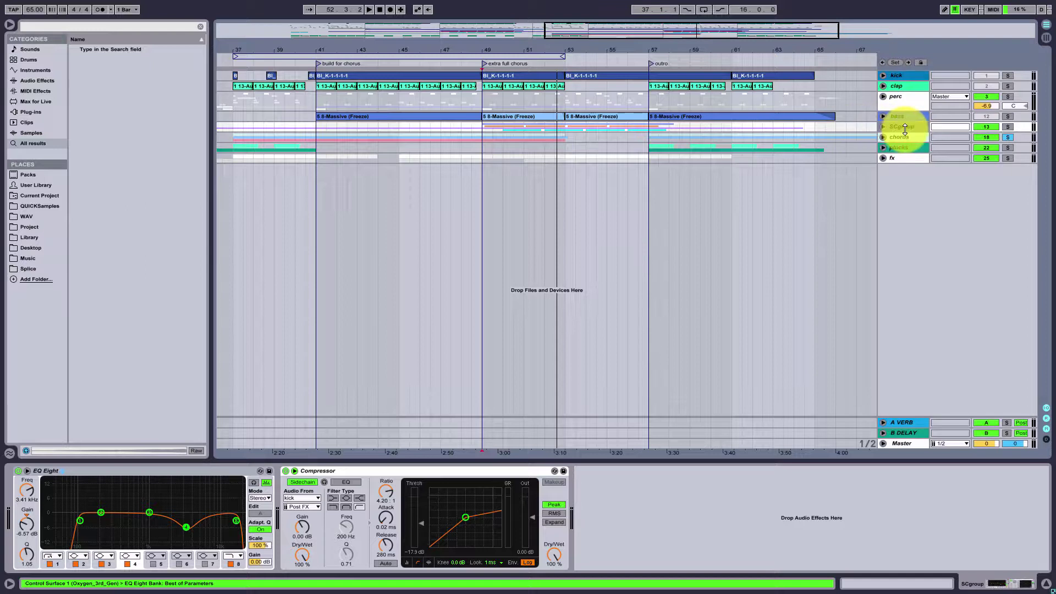
pyautogui.click(883, 126)
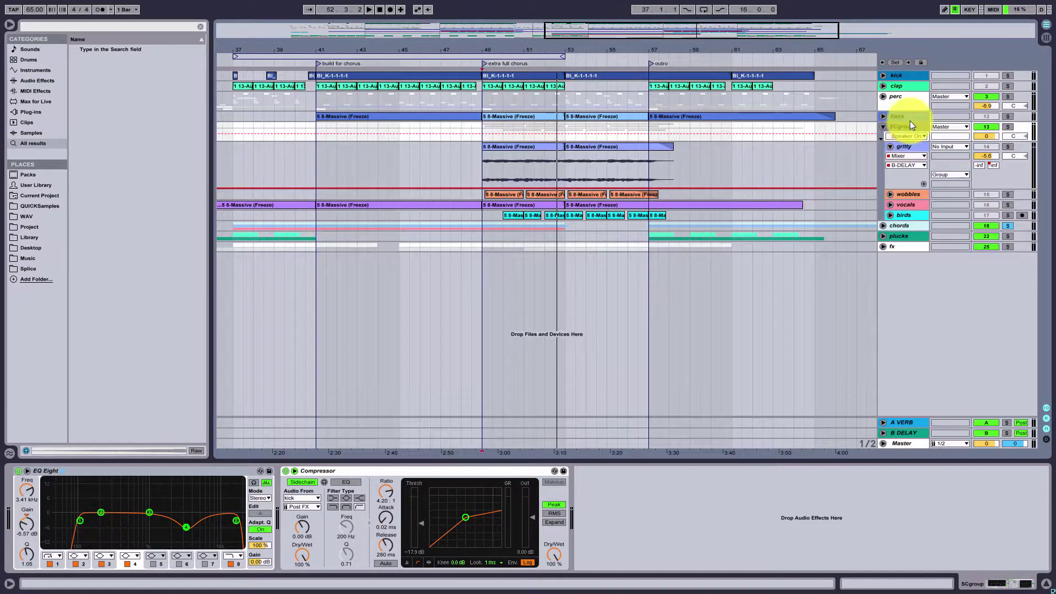
pyautogui.click(907, 147)
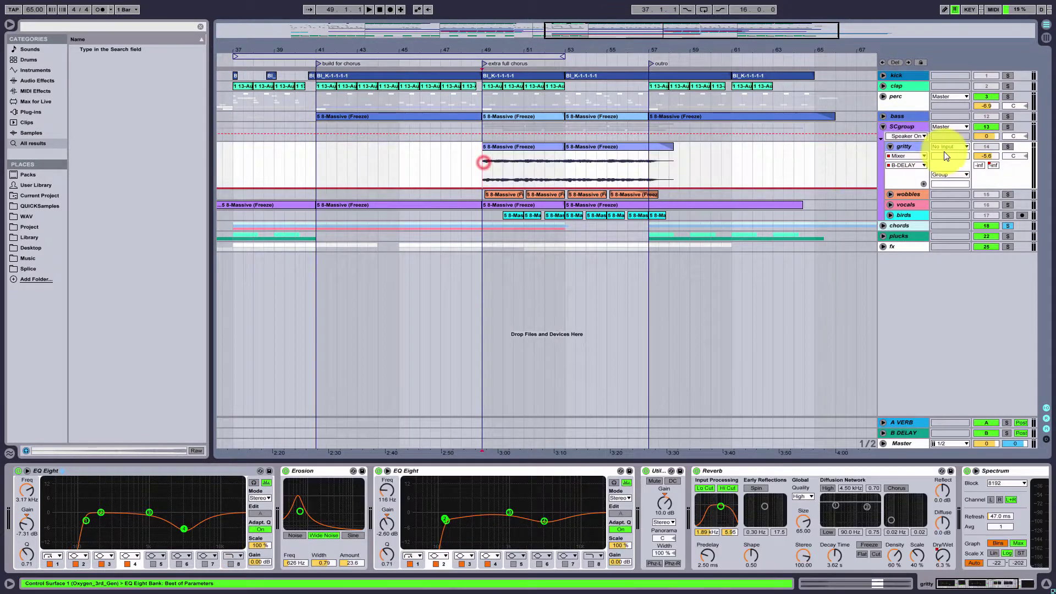
pyautogui.click(1008, 126)
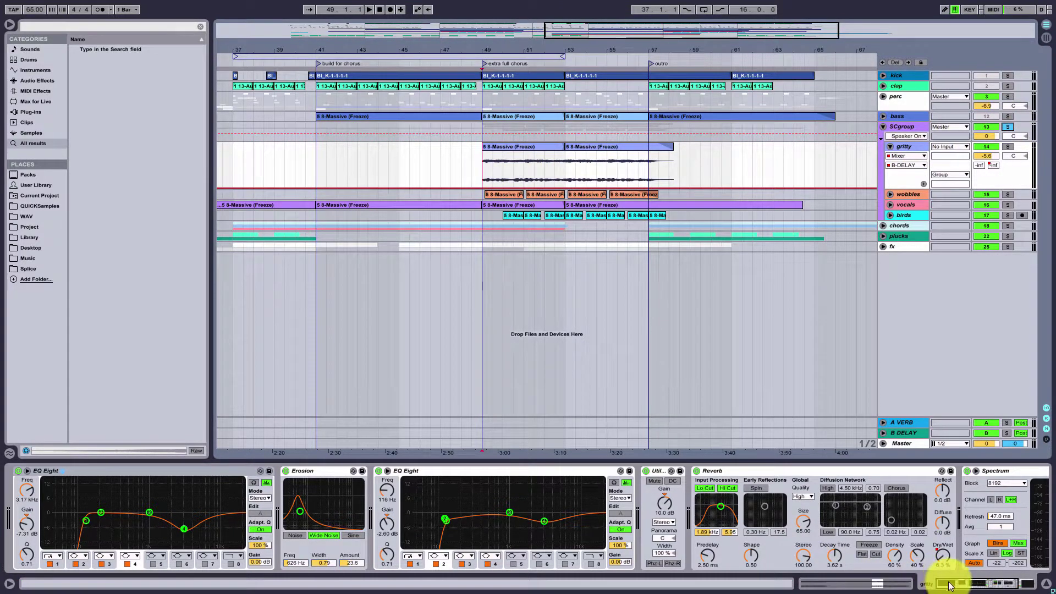
pyautogui.press('space')
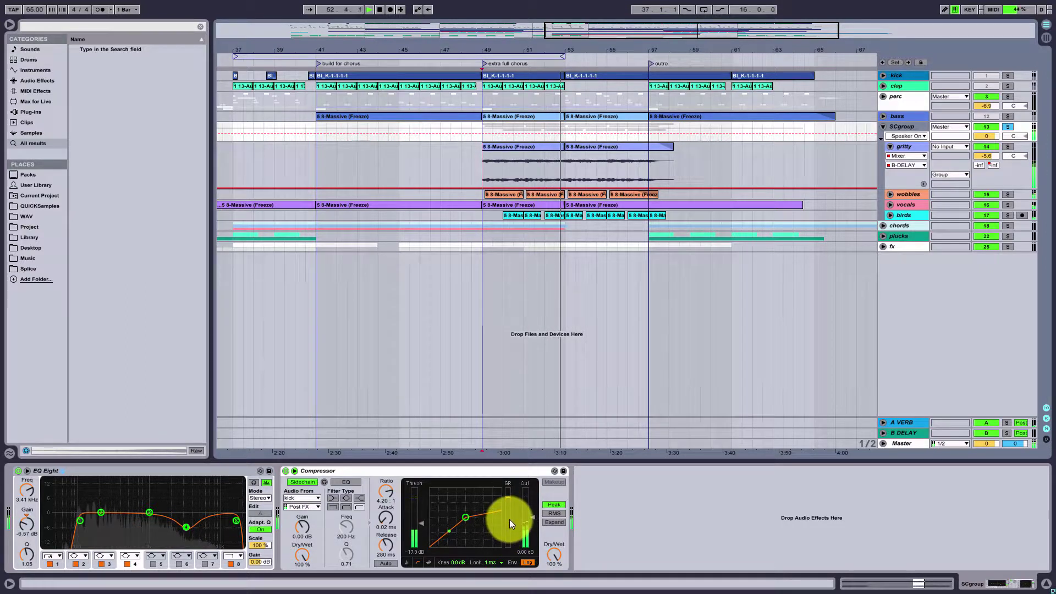
pyautogui.press('space')
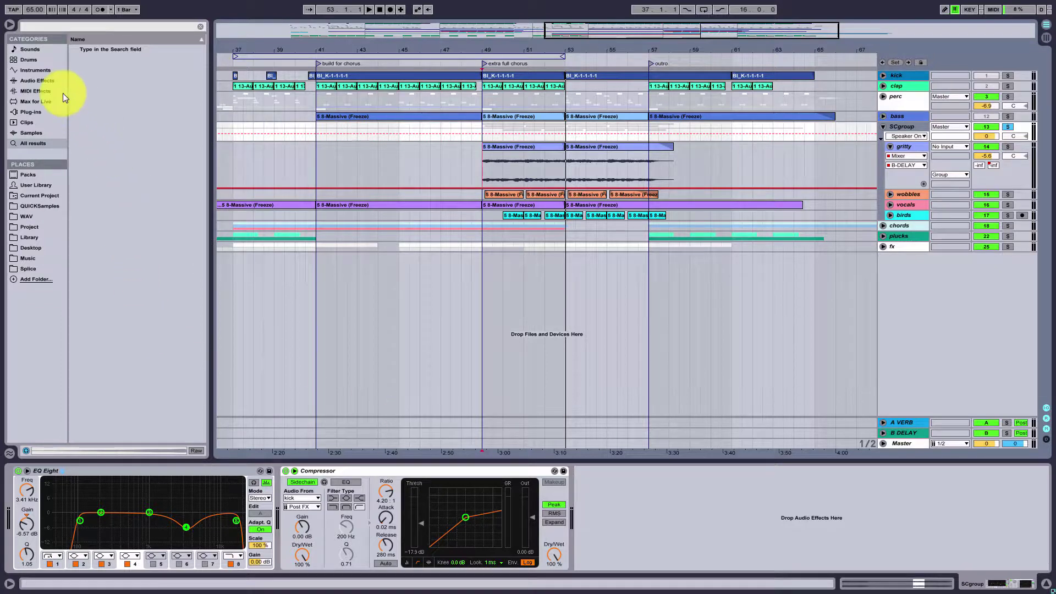
# Add a second Compressor to the end of the SCgroup's effects, enable its sidechain and open the audio source choice.
pyautogui.click(34, 80)
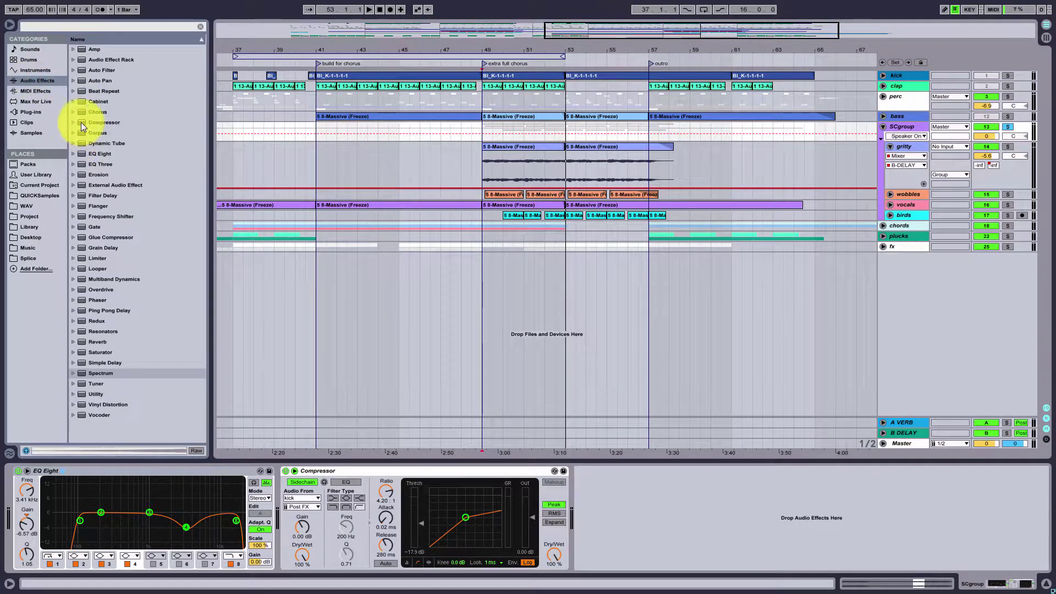
pyautogui.moveTo(82, 122); pyautogui.dragTo(616, 472)
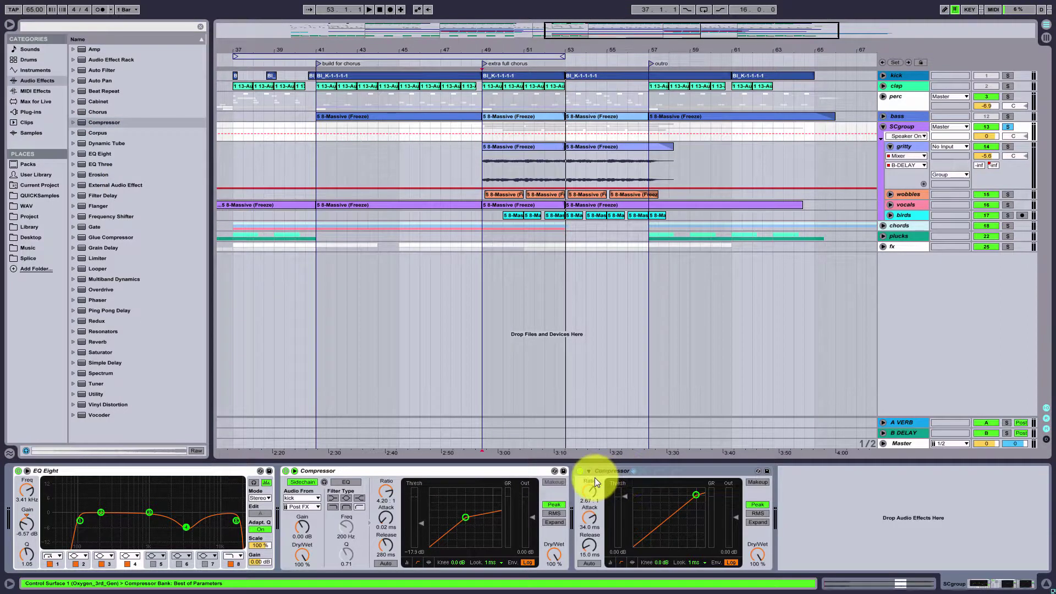
pyautogui.click(589, 470)
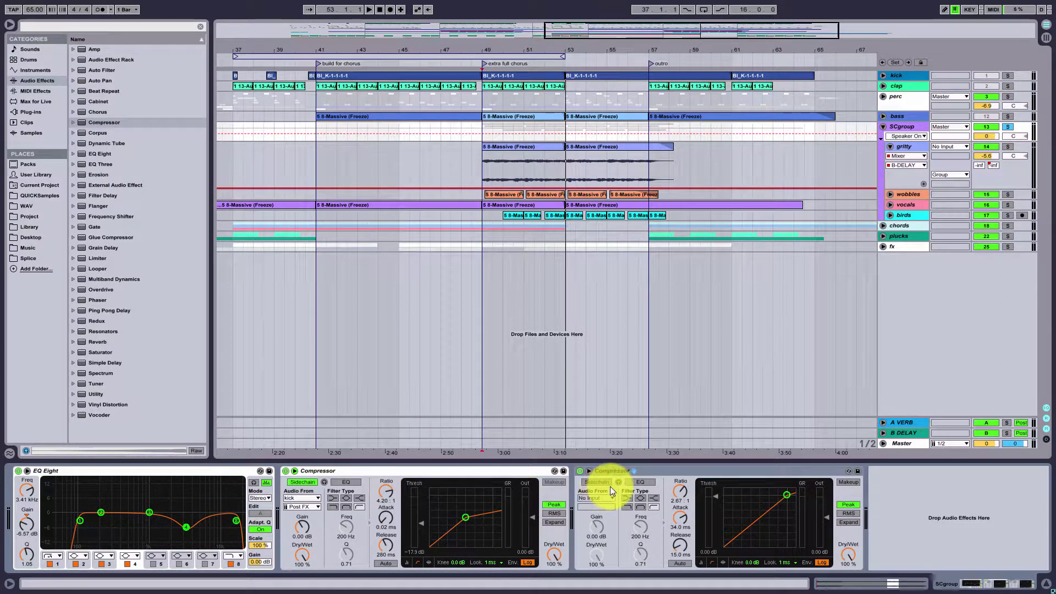
pyautogui.click(596, 483)
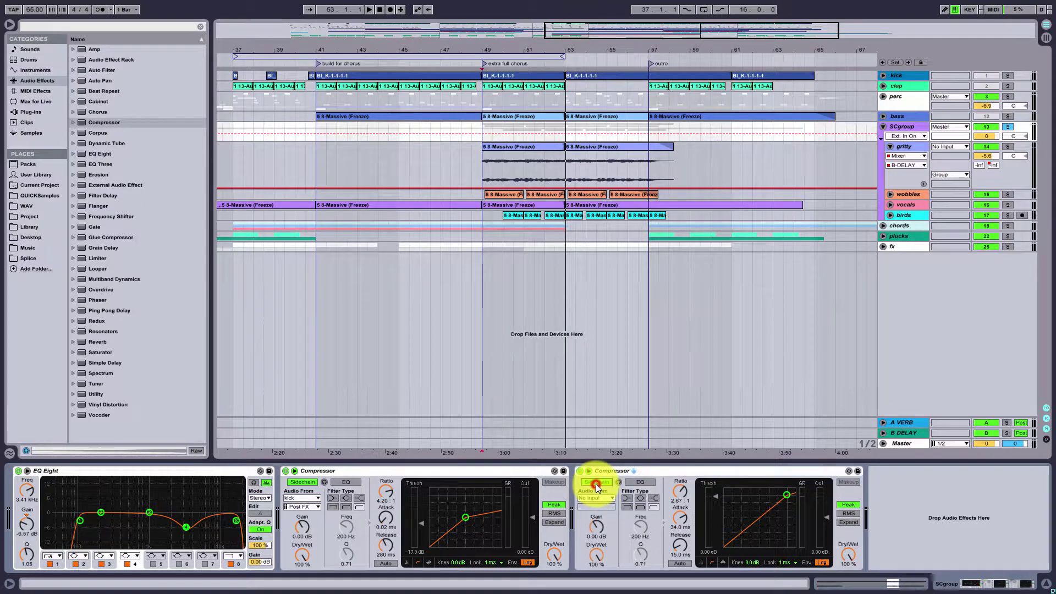
pyautogui.click(598, 498)
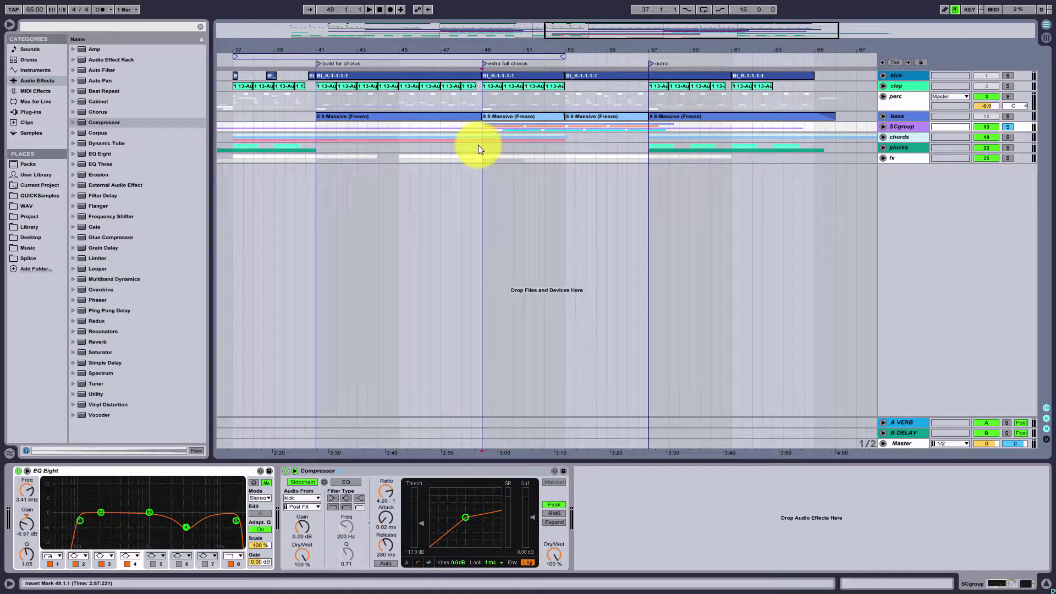
# Examine the Auto Filter frequency automation on the midmain track from bar 37 to the build for chorus.
pyautogui.click(480, 147)
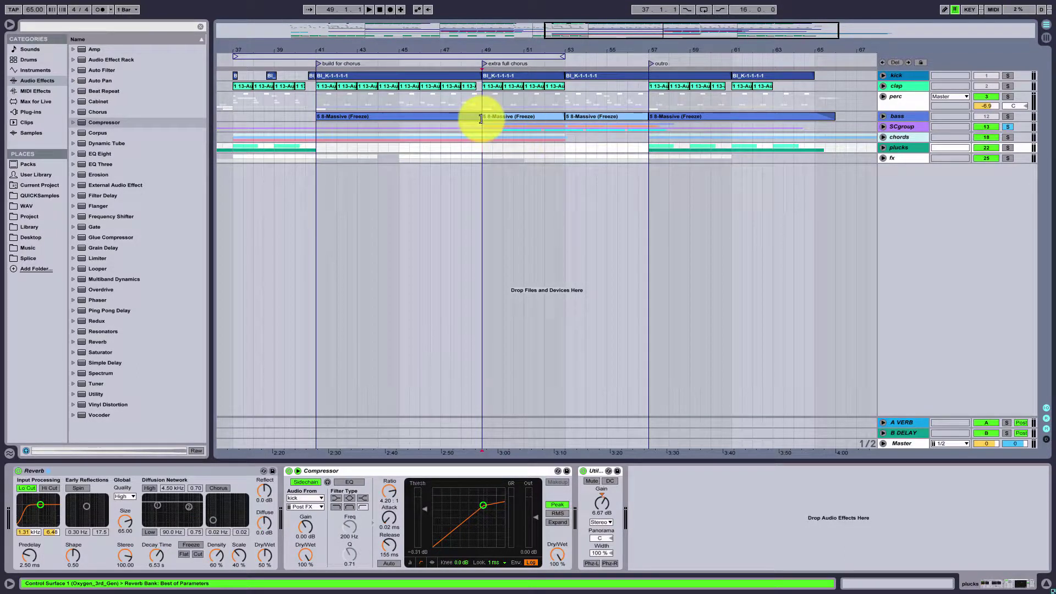
pyautogui.click(883, 76)
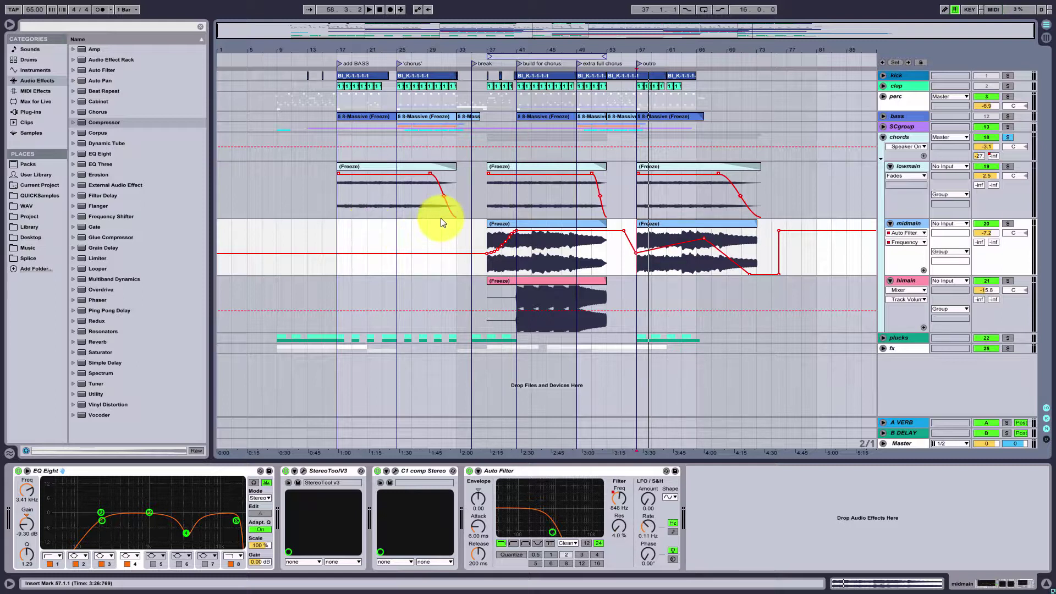
pyautogui.moveTo(550, 32); pyautogui.dragTo(550, 34)
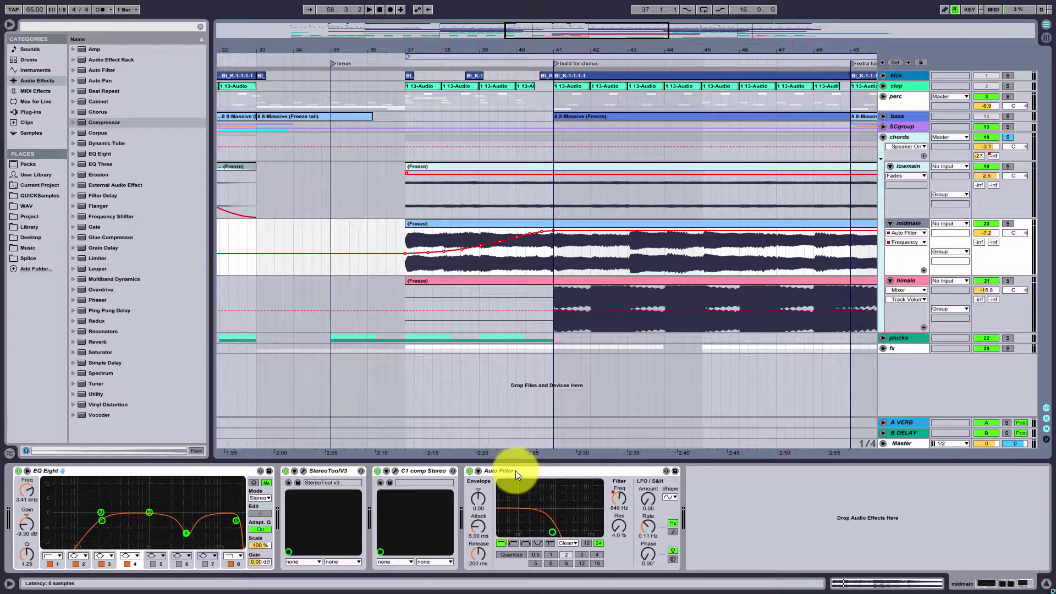
pyautogui.click(620, 501)
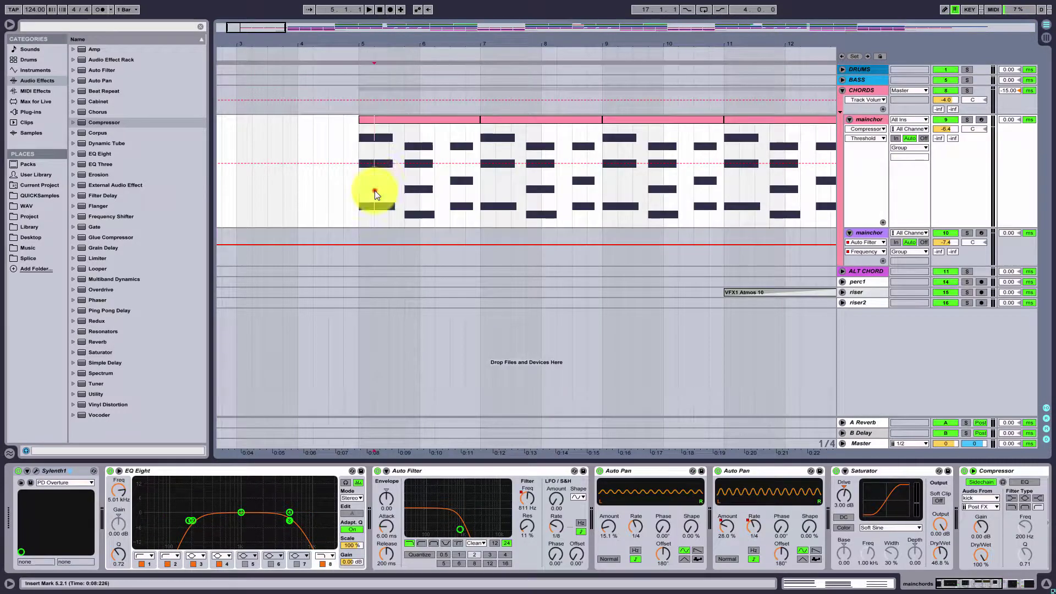
# Loop the first mainchords clip from bar 5 to bar 7, play it and open its notes.
pyautogui.click(375, 190)
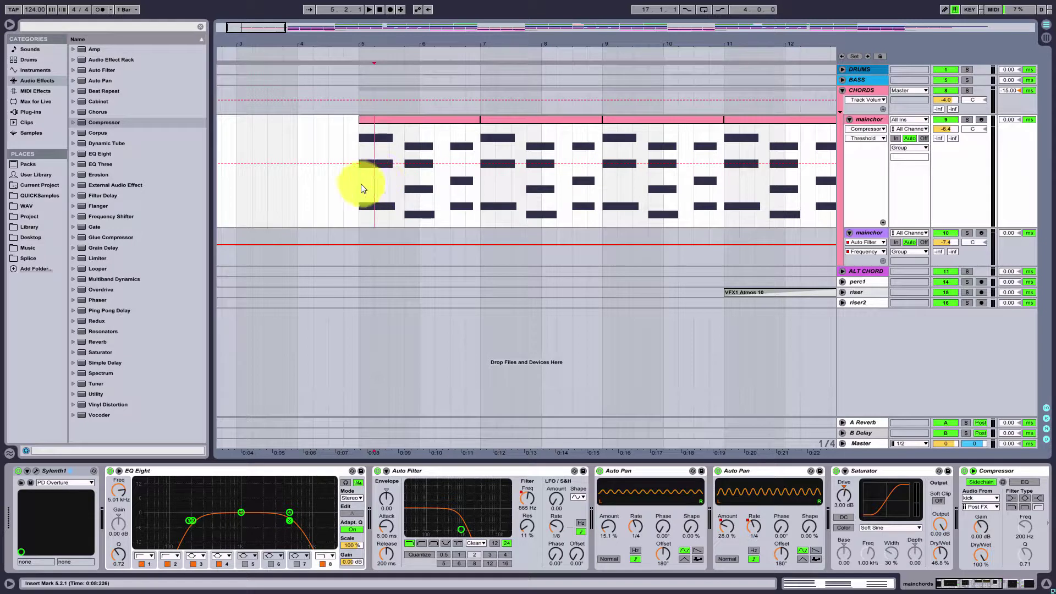
pyautogui.moveTo(374, 186); pyautogui.dragTo(478, 182)
pyautogui.hotkey('ctrl', 'l')
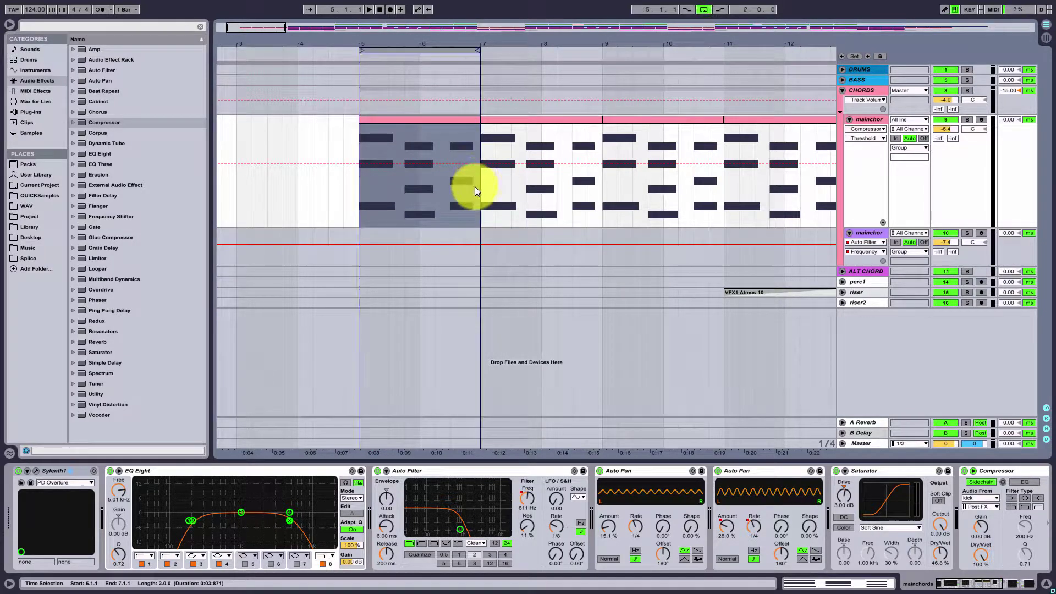
pyautogui.press('space')
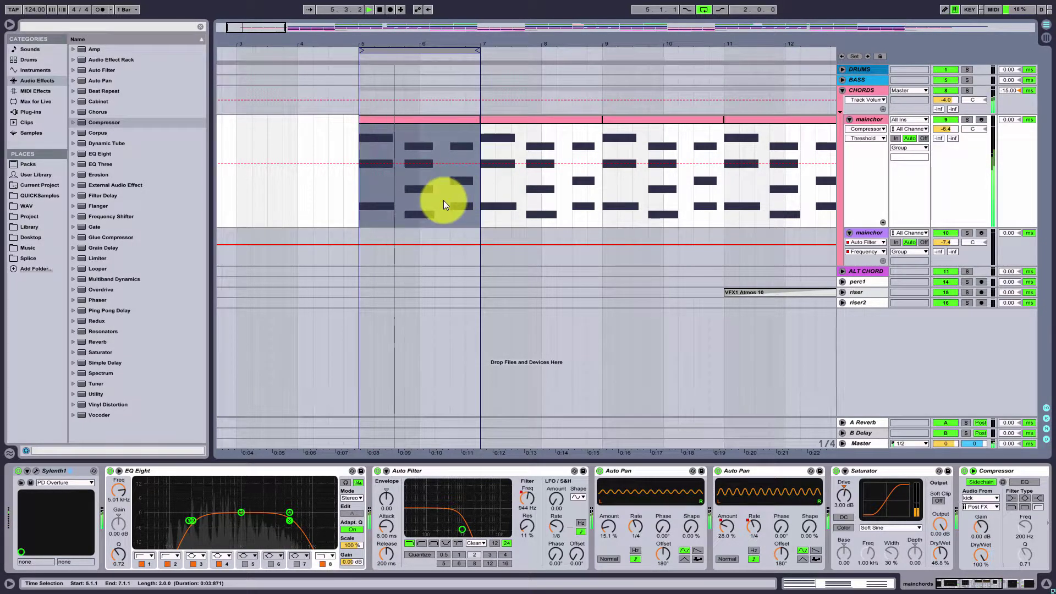
pyautogui.doubleClick(425, 119)
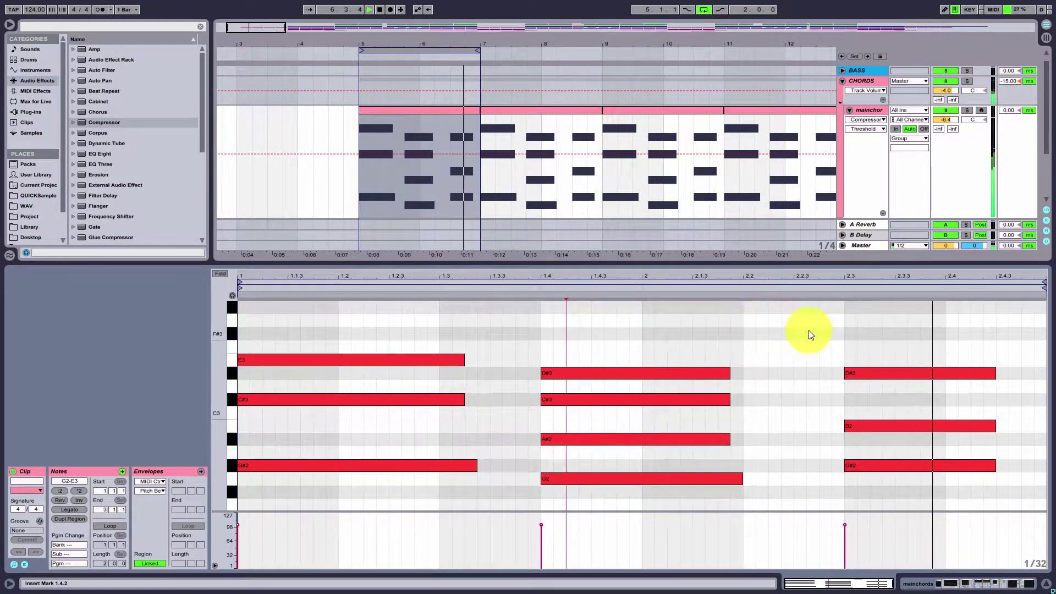
pyautogui.press('space')
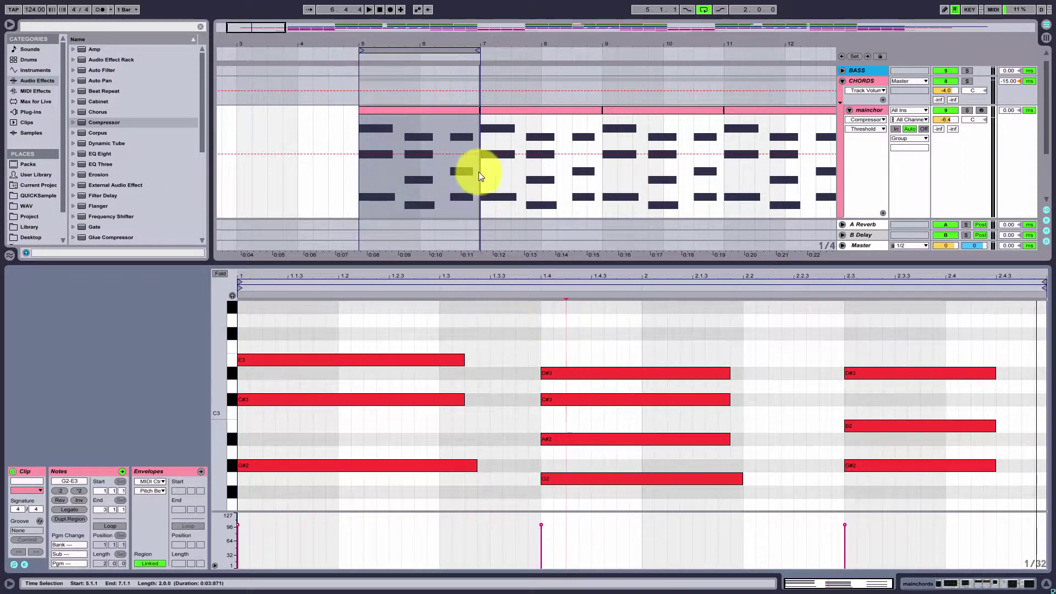
# Compare the first two mainchords clips, and reopen the notes of the clip at bar 5.
pyautogui.moveTo(359, 193); pyautogui.dragTo(598, 185)
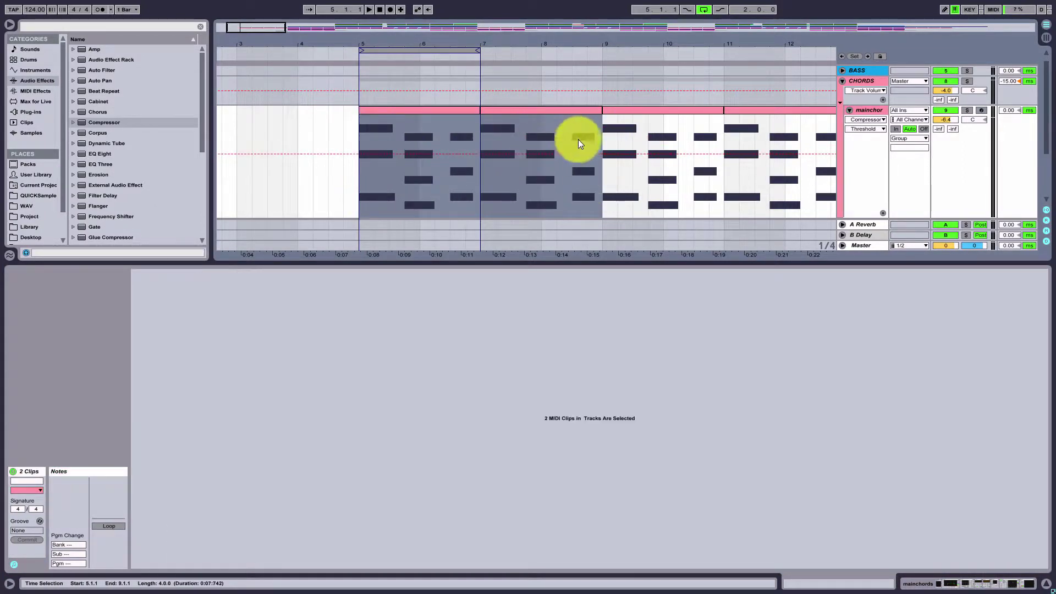
pyautogui.click(573, 185)
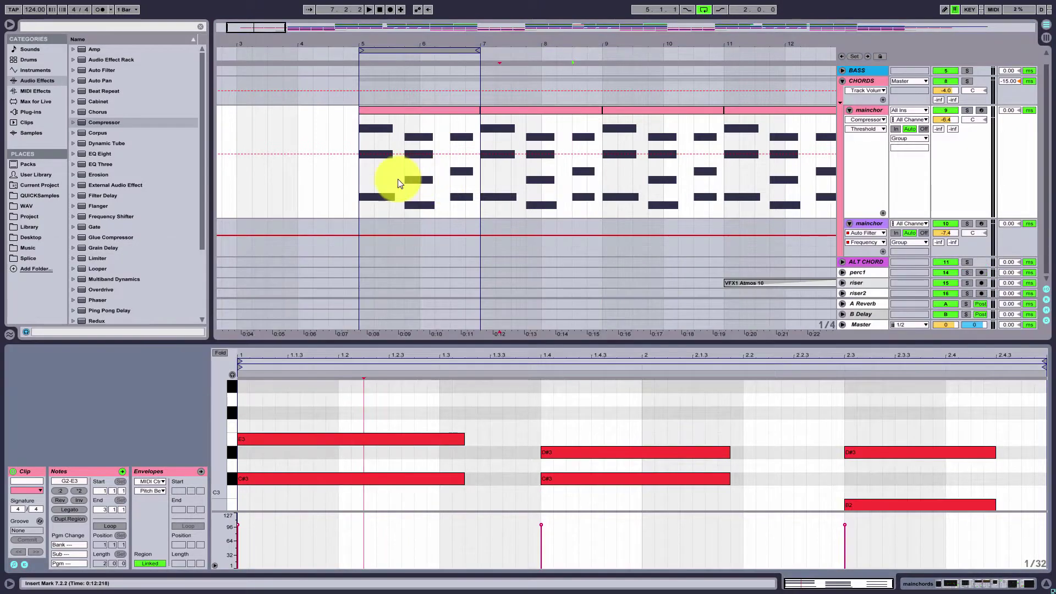
pyautogui.click(363, 182)
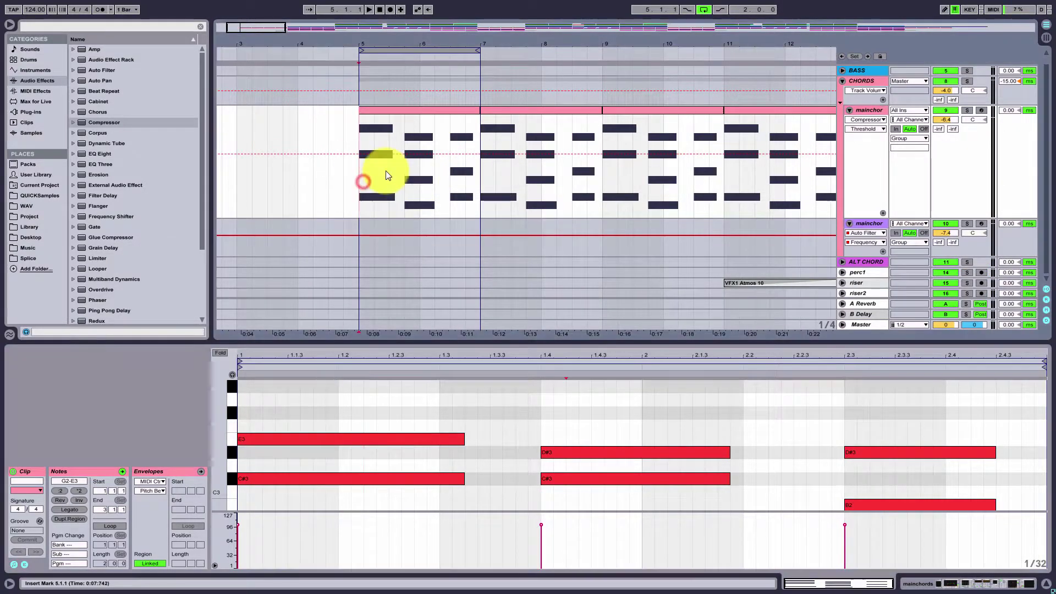
pyautogui.click(422, 111)
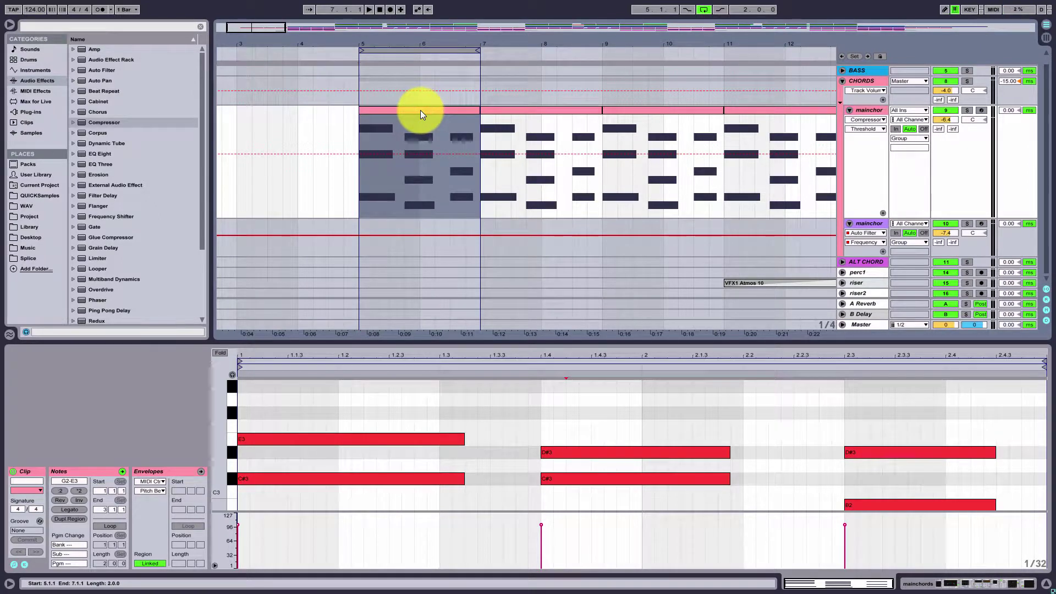
pyautogui.click(335, 330)
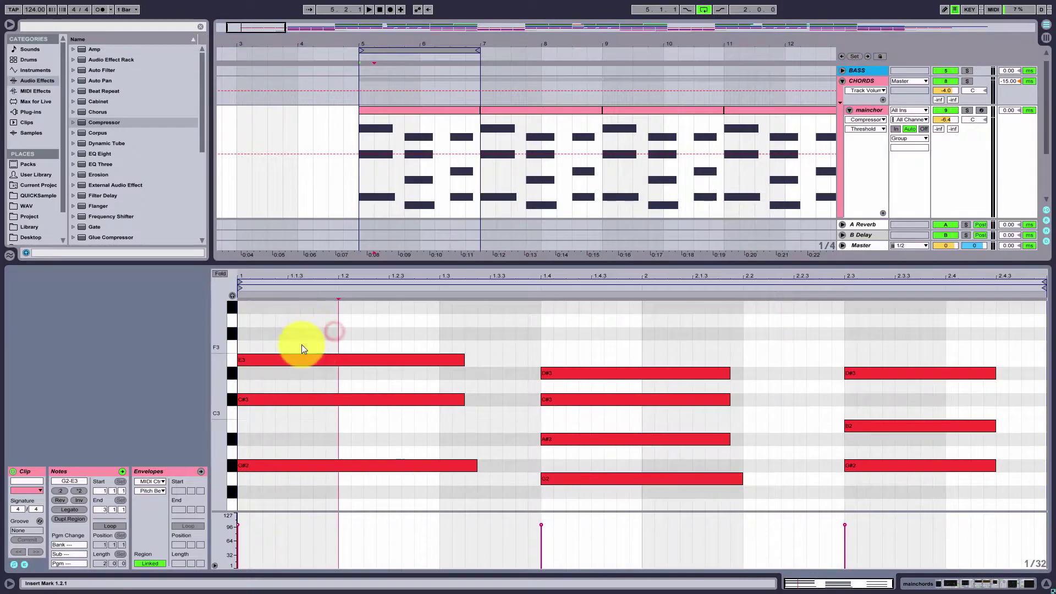
# Audition the first chord with its C#3 note lowered to C3, then restore the note to C#3 and deselect it.
pyautogui.click(287, 396)
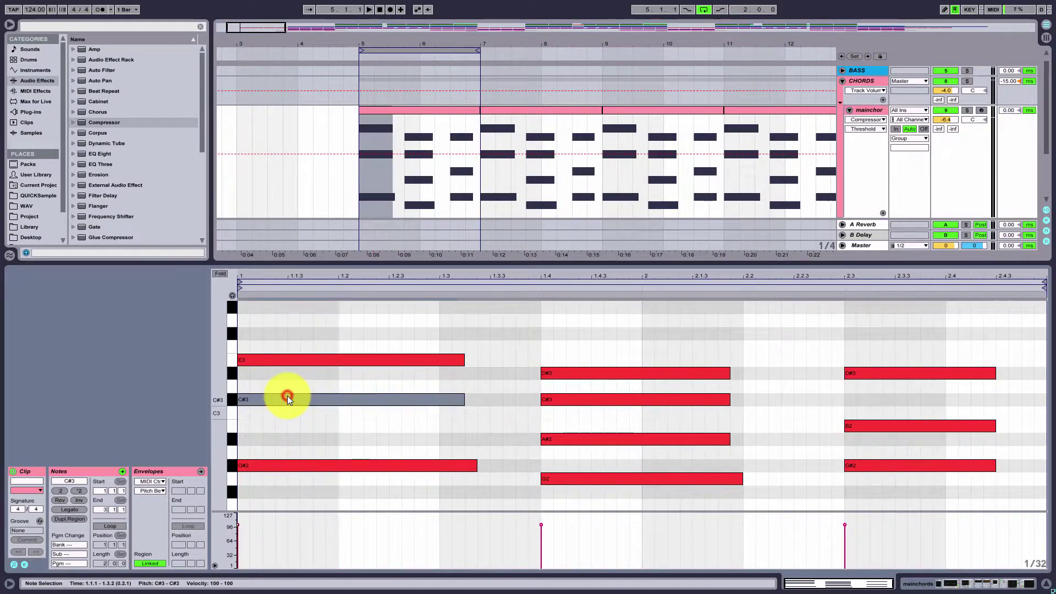
pyautogui.press('space')
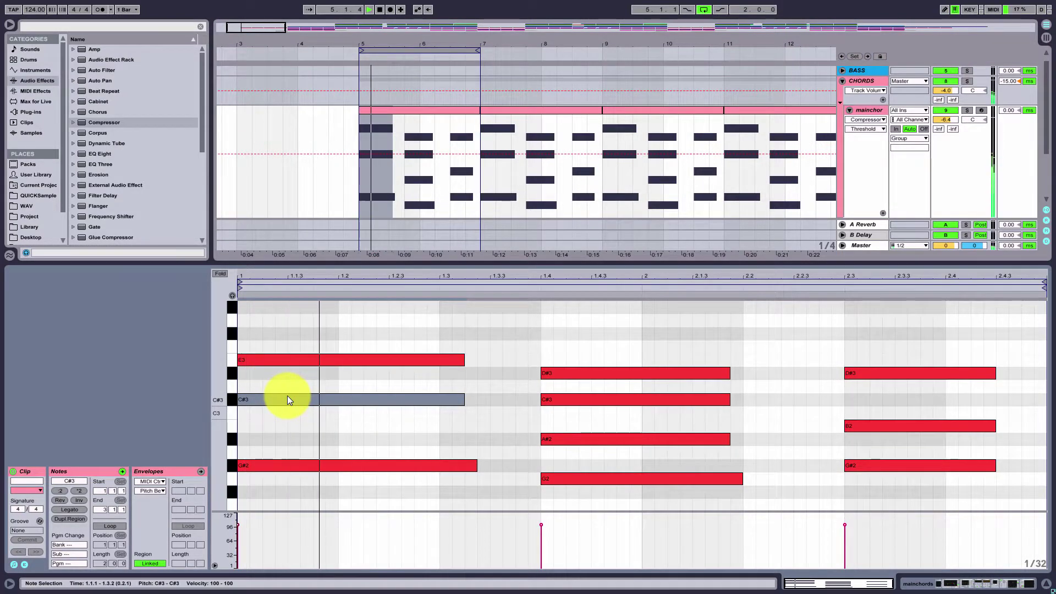
pyautogui.press('Down')
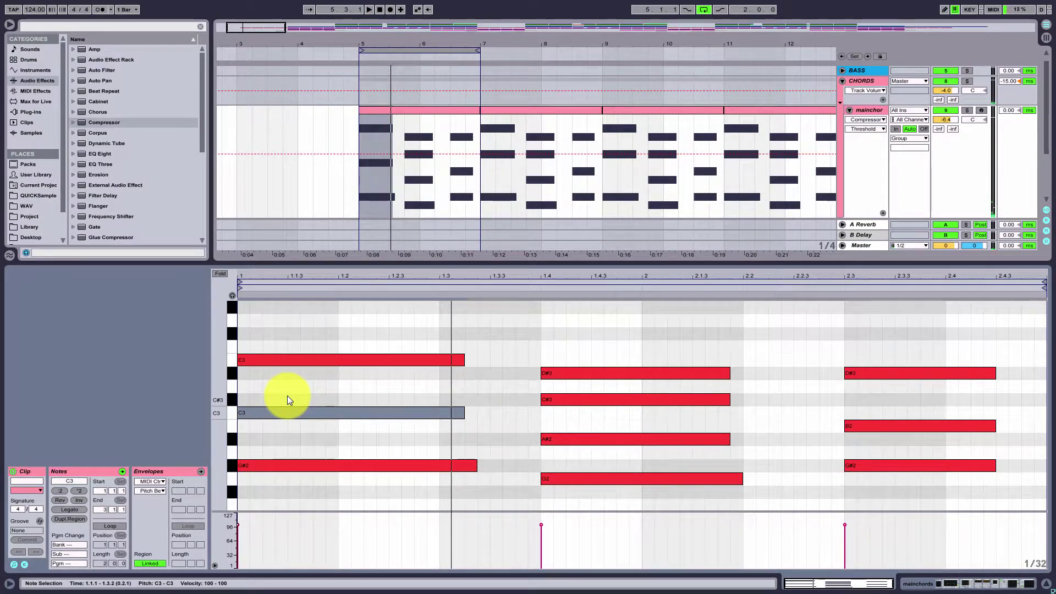
pyautogui.press('Up')
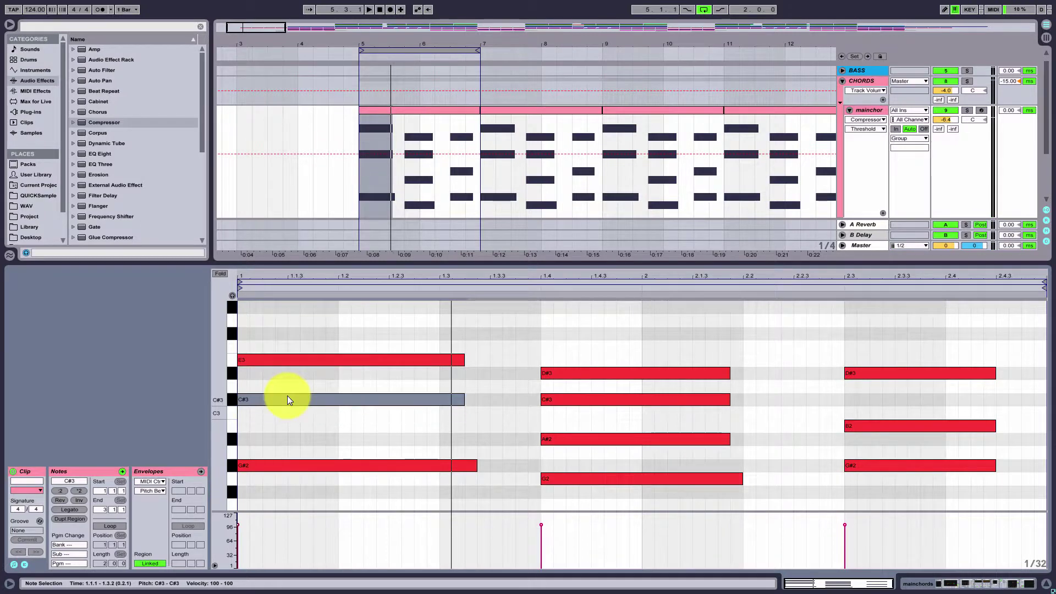
pyautogui.press('space')
pyautogui.press('Down')
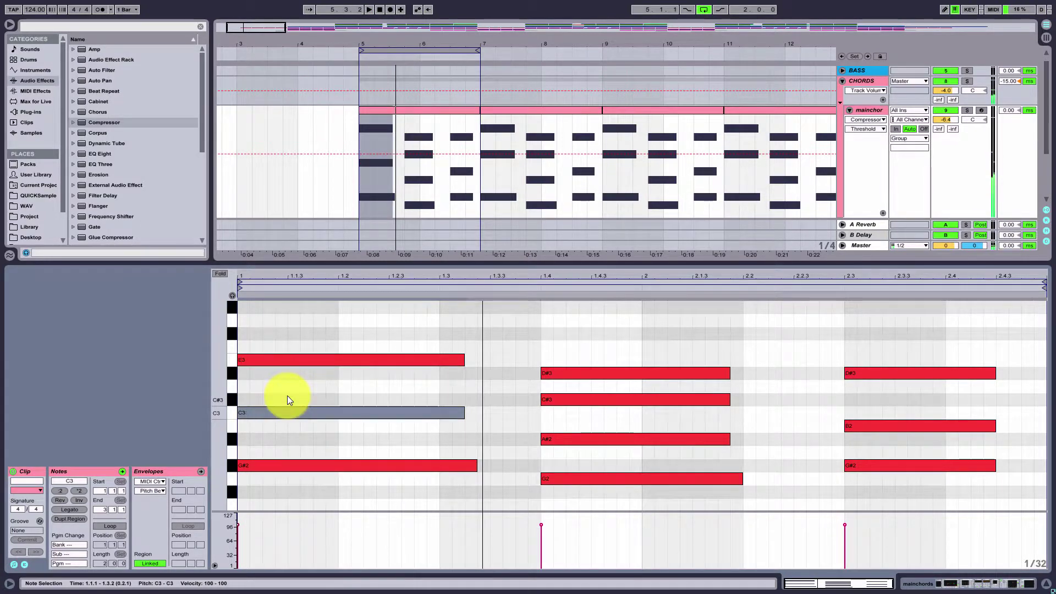
pyautogui.press('space')
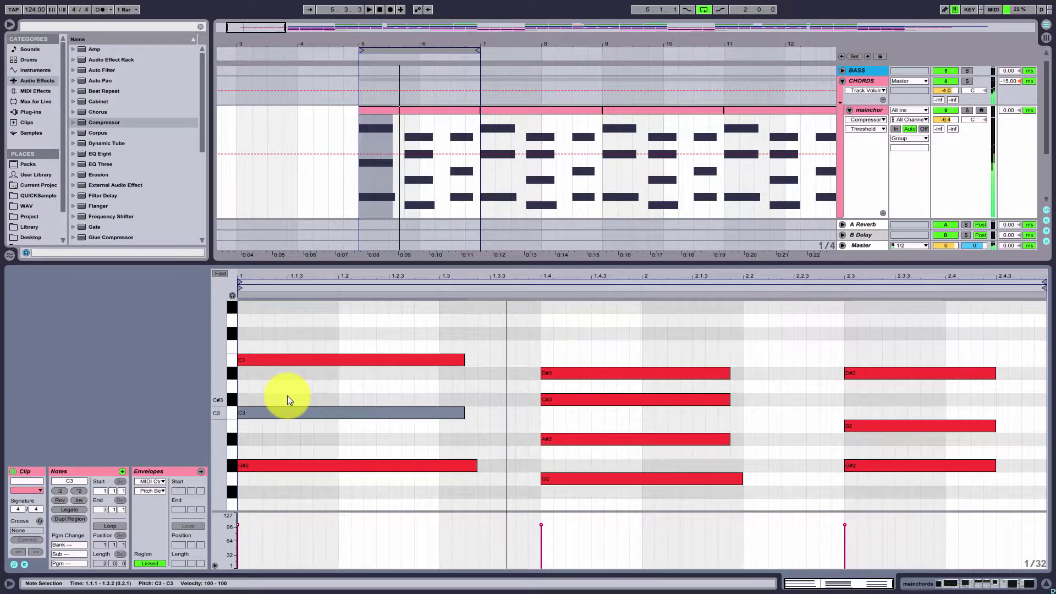
pyautogui.press('Up')
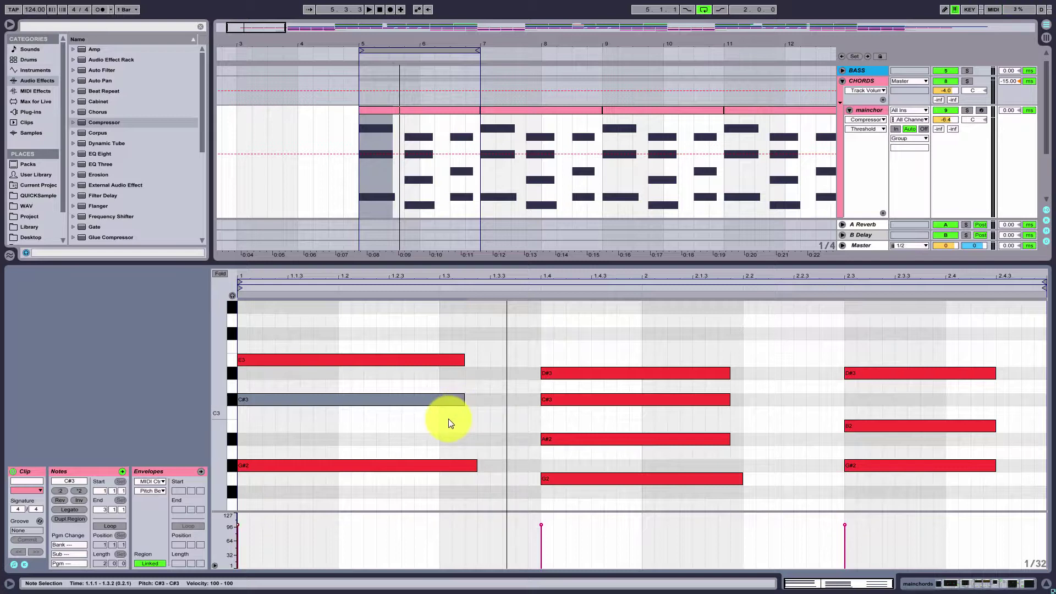
pyautogui.click(490, 391)
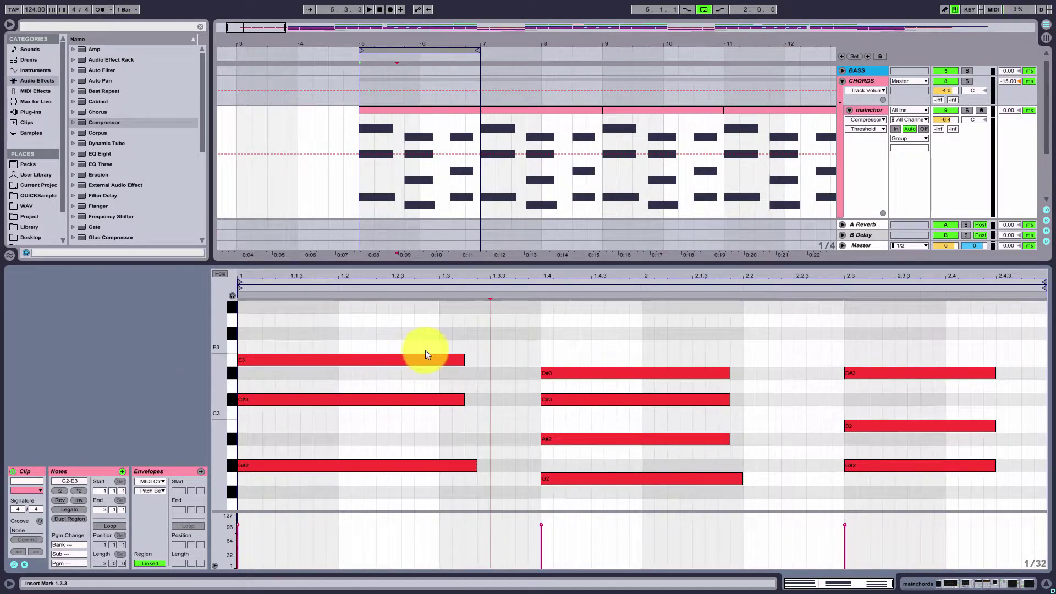
pyautogui.click(493, 342)
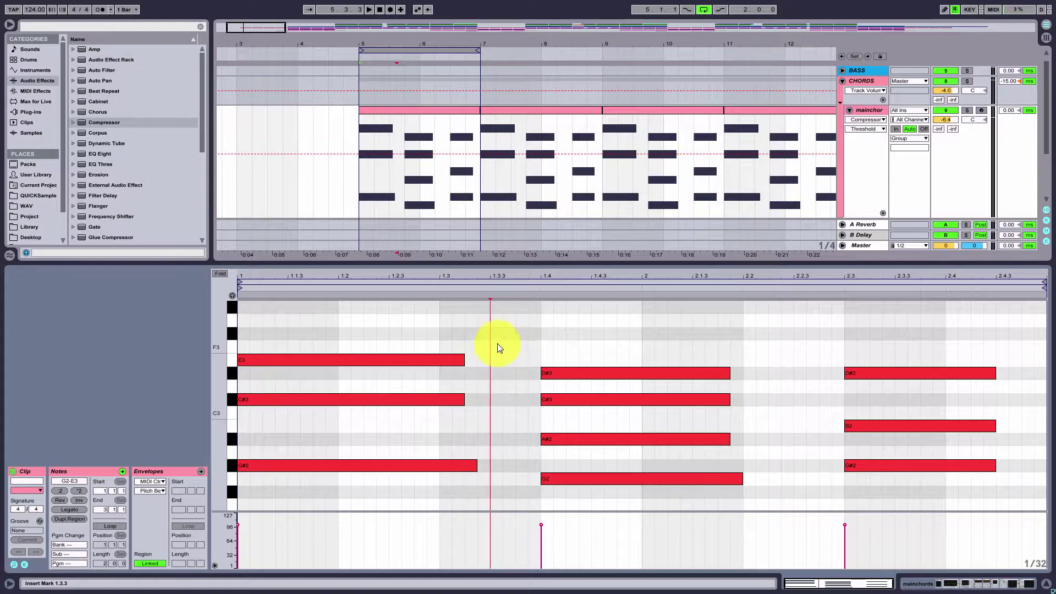
# Fold the first mainchords track and make the second mainchords track below it taller.
pyautogui.moveTo(278, 33)
pyautogui.mouseDown()
pyautogui.moveTo(259, 26)
pyautogui.moveTo(270, 27)
pyautogui.mouseUp()
pyautogui.moveTo(410, 32); pyautogui.dragTo(405, 28)
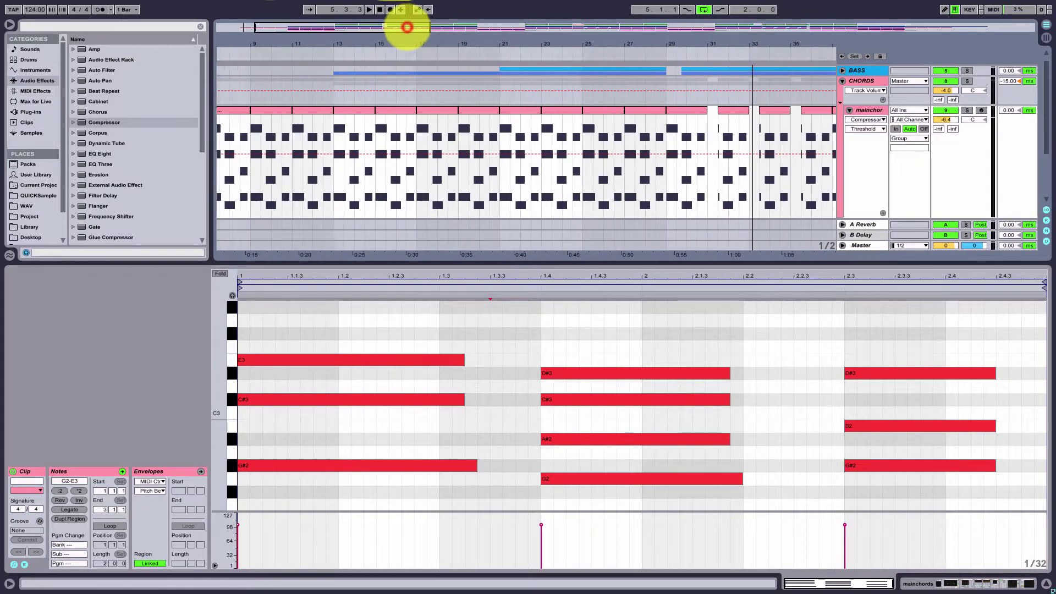
pyautogui.click(850, 111)
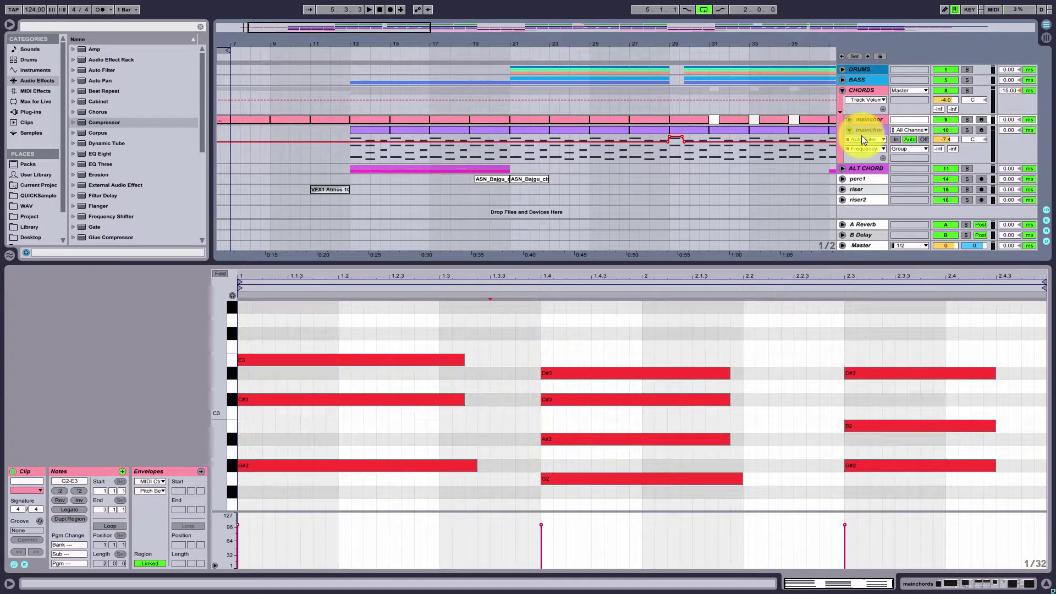
pyautogui.moveTo(867, 163); pyautogui.dragTo(866, 216)
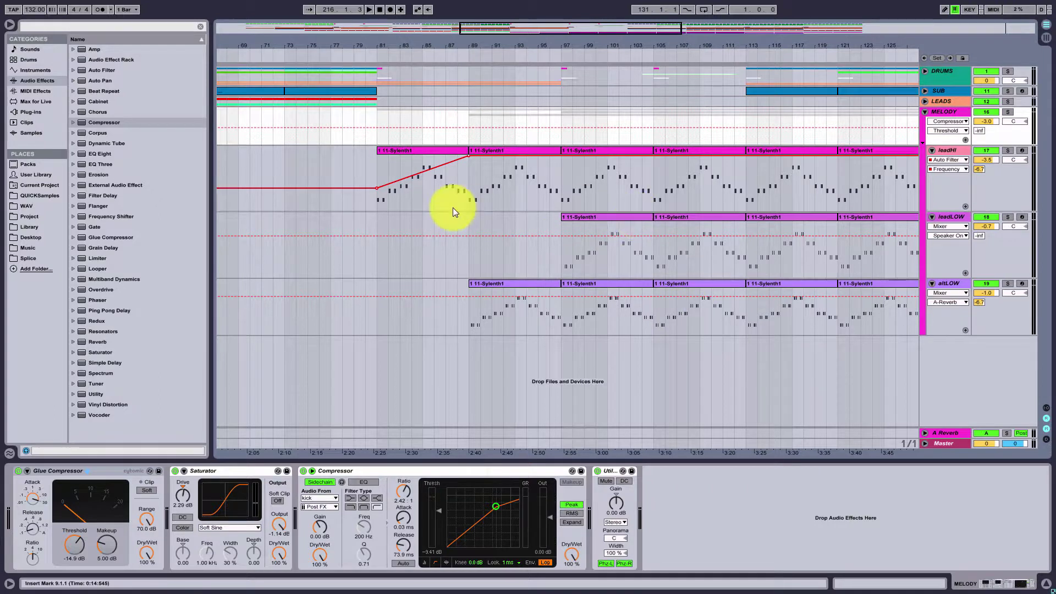
# Examine the leadHI clips from bar 81 and open the bar 89 clip in an enlarged note editor.
pyautogui.click(422, 203)
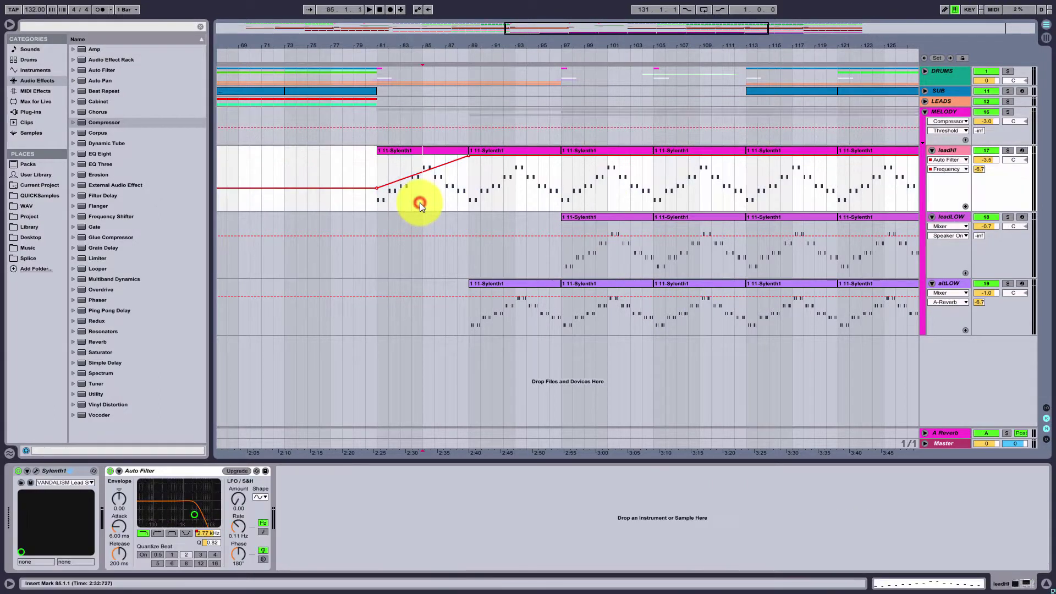
pyautogui.doubleClick(425, 149)
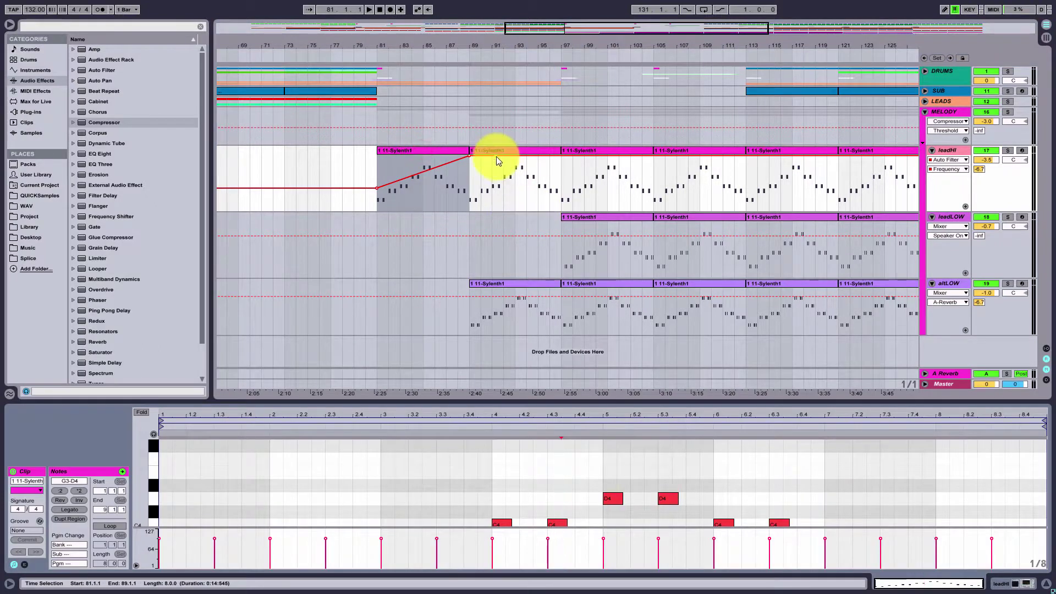
pyautogui.click(503, 153)
pyautogui.moveTo(507, 402); pyautogui.dragTo(484, 223)
pyautogui.click(325, 448)
pyautogui.scroll(3, 339, 438)
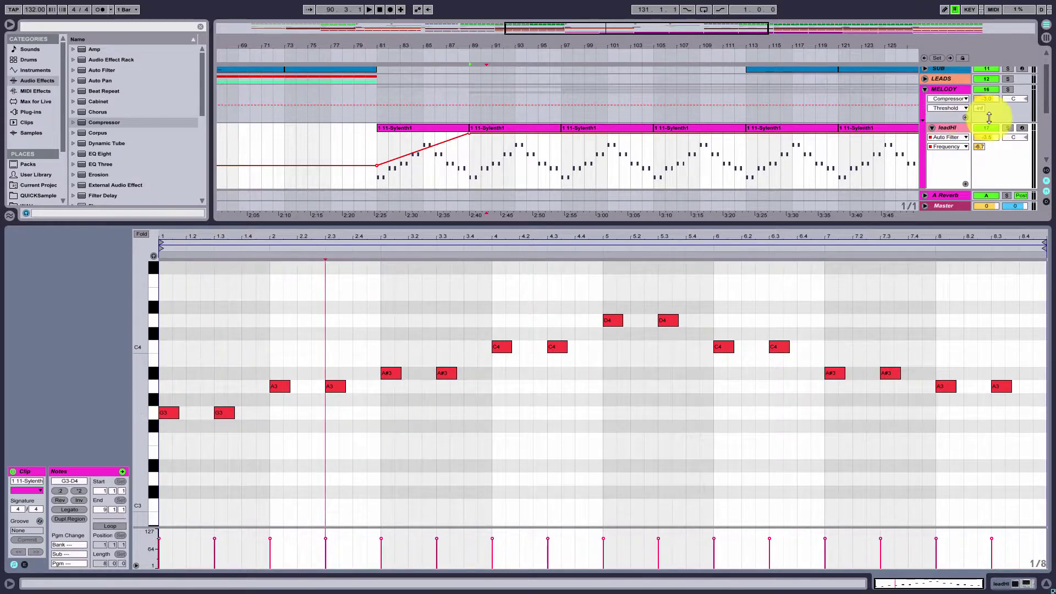
# Solo the leadHI track, listen to its melody in the bar 89 clip and examine the opening pair of G3 notes.
pyautogui.click(1009, 128)
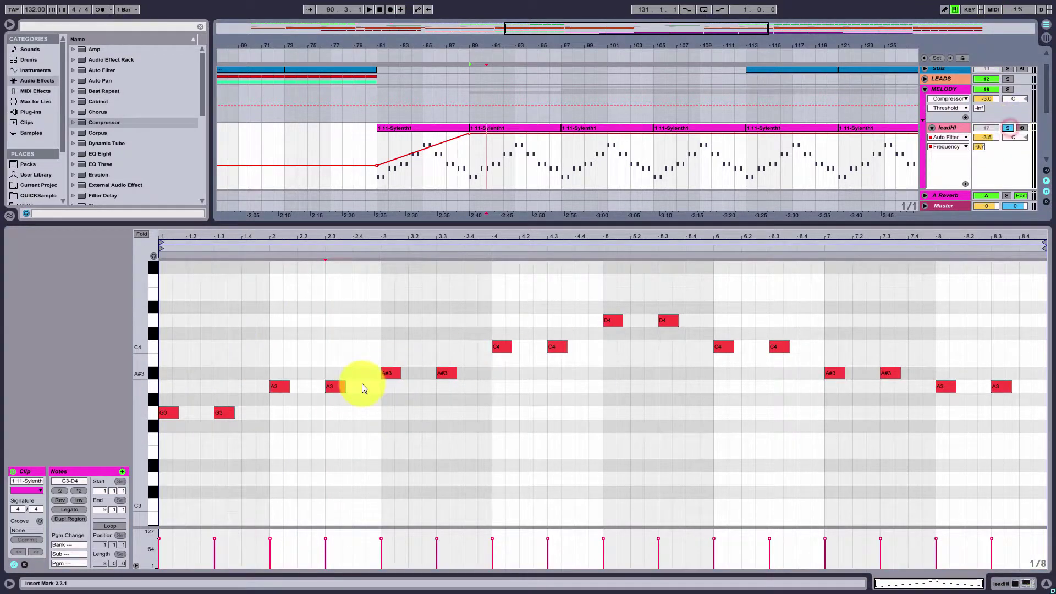
pyautogui.press('space')
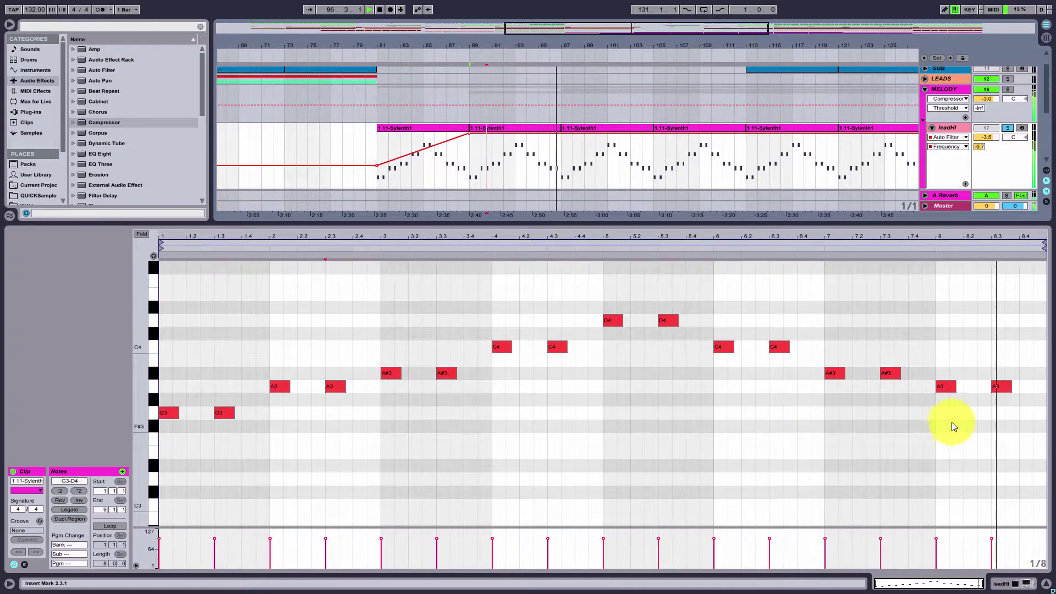
pyautogui.press('space')
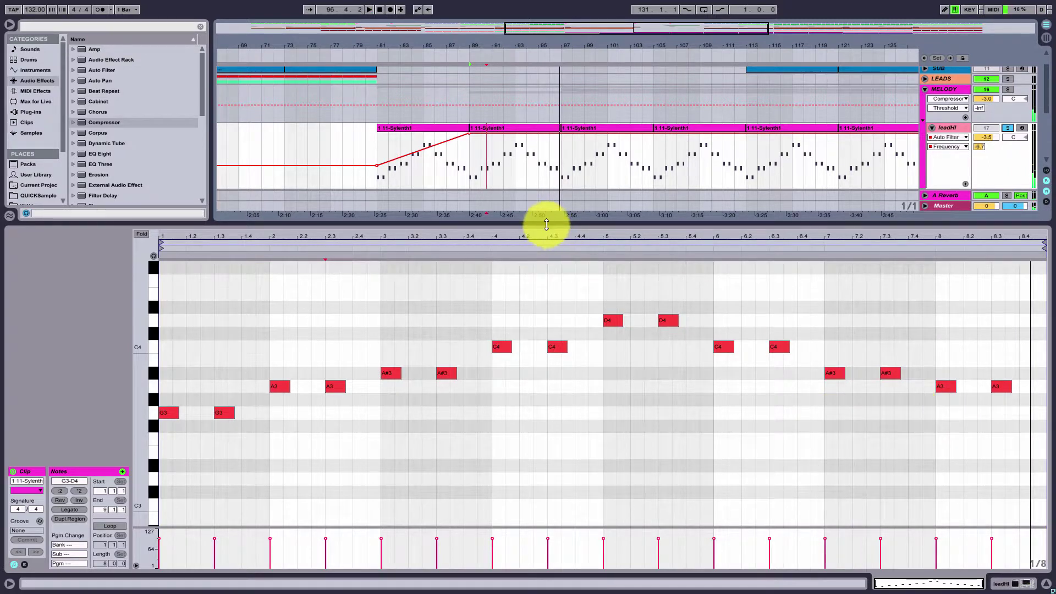
pyautogui.moveTo(546, 224); pyautogui.dragTo(548, 252)
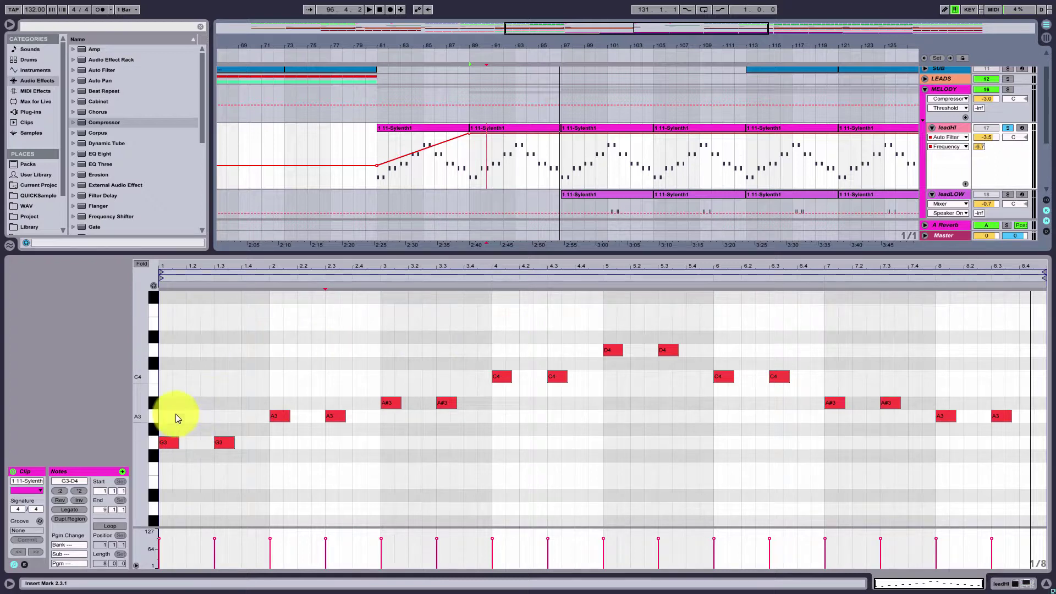
pyautogui.click(168, 443)
pyautogui.click(220, 444)
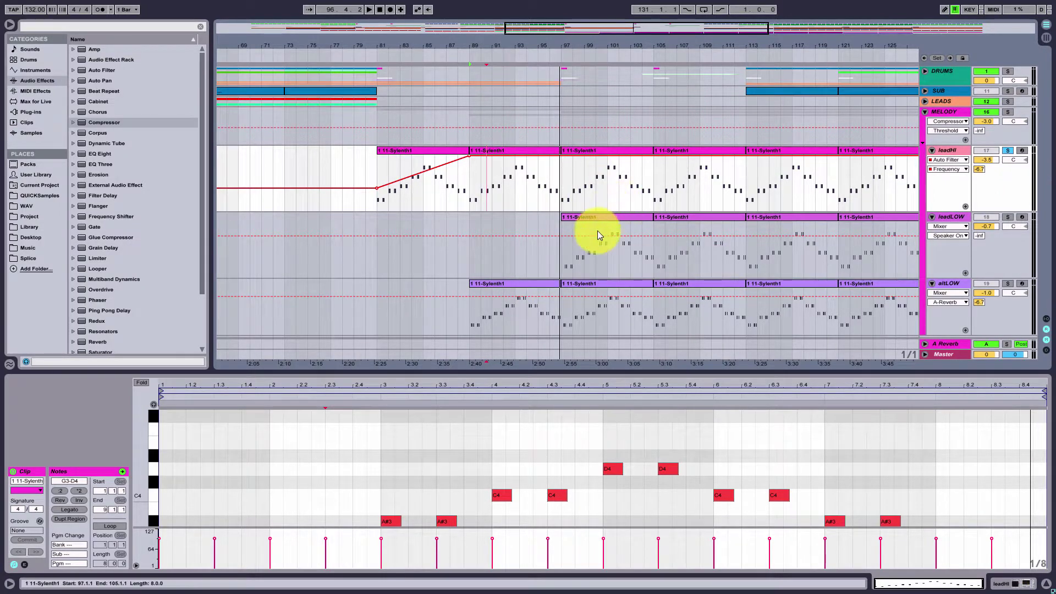
# Open the altLOW clip at bar 89, solo that track and listen to its melody from bar 89.
pyautogui.click(516, 283)
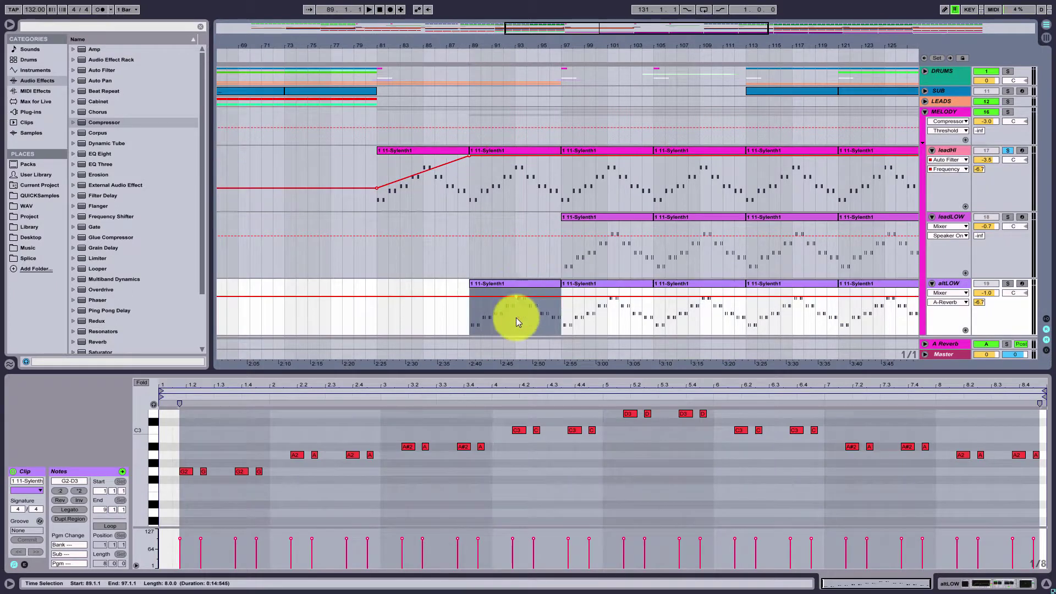
pyautogui.click(1009, 283)
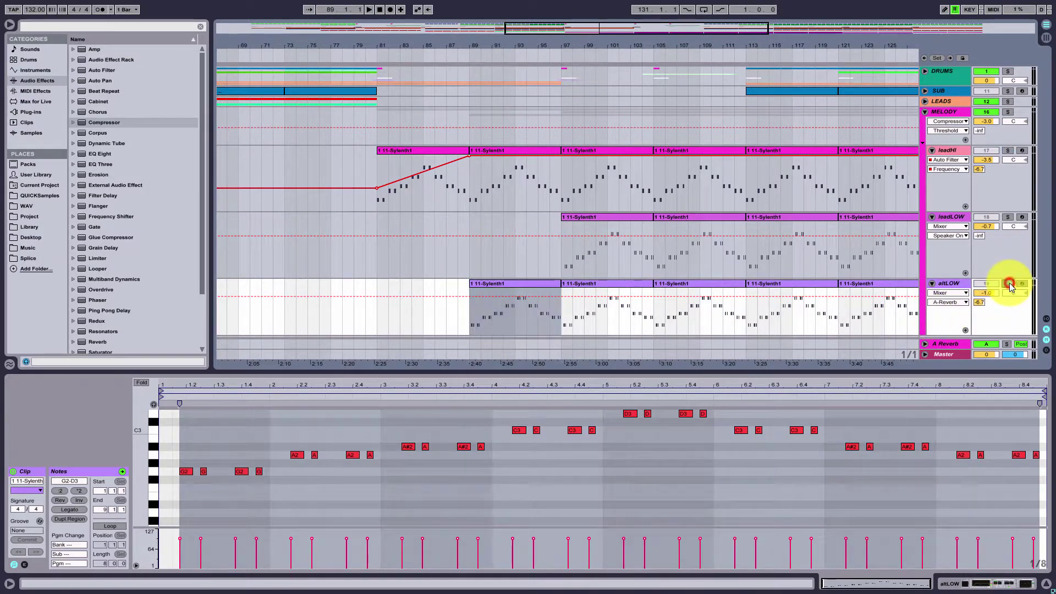
pyautogui.click(468, 312)
pyautogui.press('space')
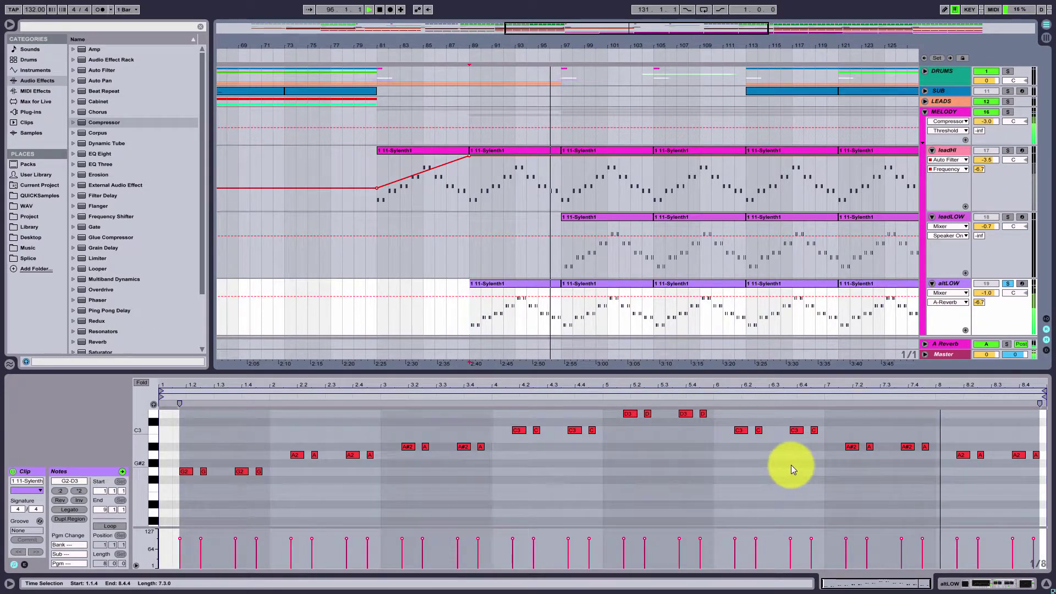
pyautogui.press('space')
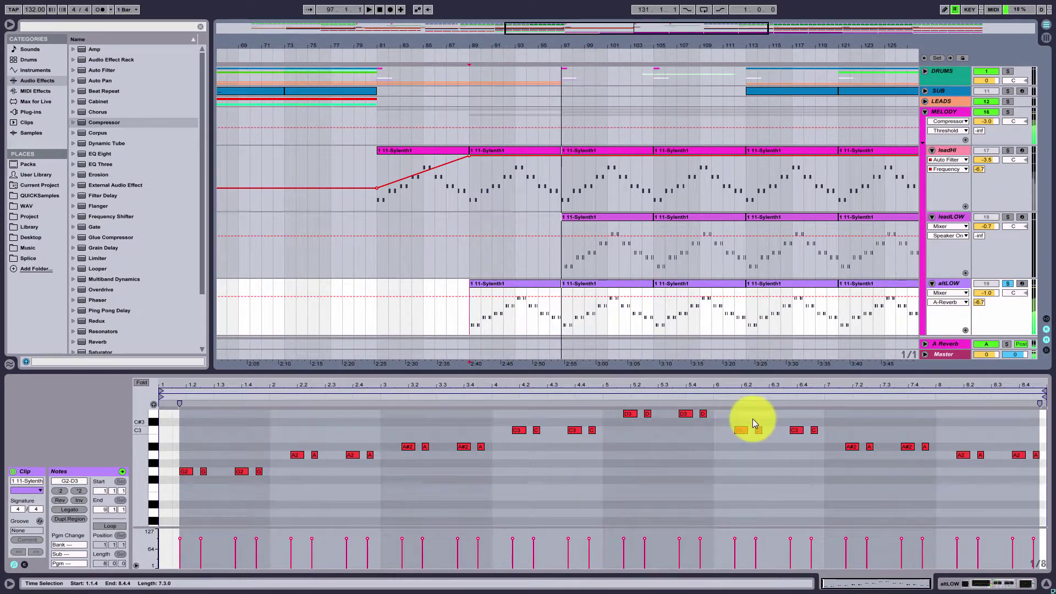
# Solo the leadLOW track, listen to its melody from bar 97 and examine the clip in an enlarged note editor.
pyautogui.moveTo(567, 29)
pyautogui.mouseDown()
pyautogui.moveTo(575, 30)
pyautogui.moveTo(566, 27)
pyautogui.mouseUp()
pyautogui.click(397, 251)
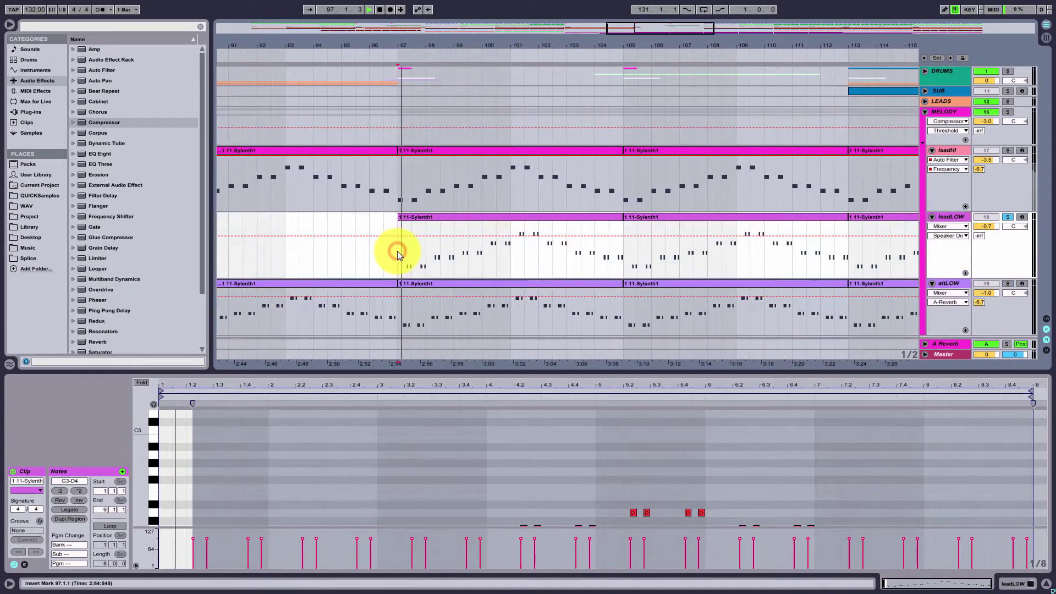
pyautogui.press('space')
pyautogui.moveTo(512, 371); pyautogui.dragTo(507, 290)
pyautogui.click(469, 394)
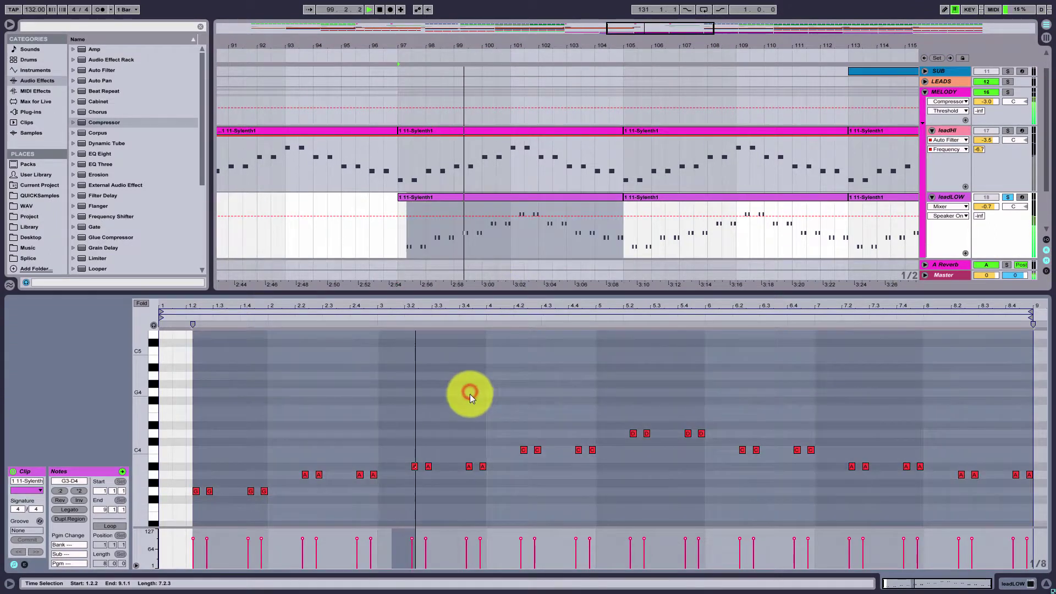
pyautogui.click(580, 401)
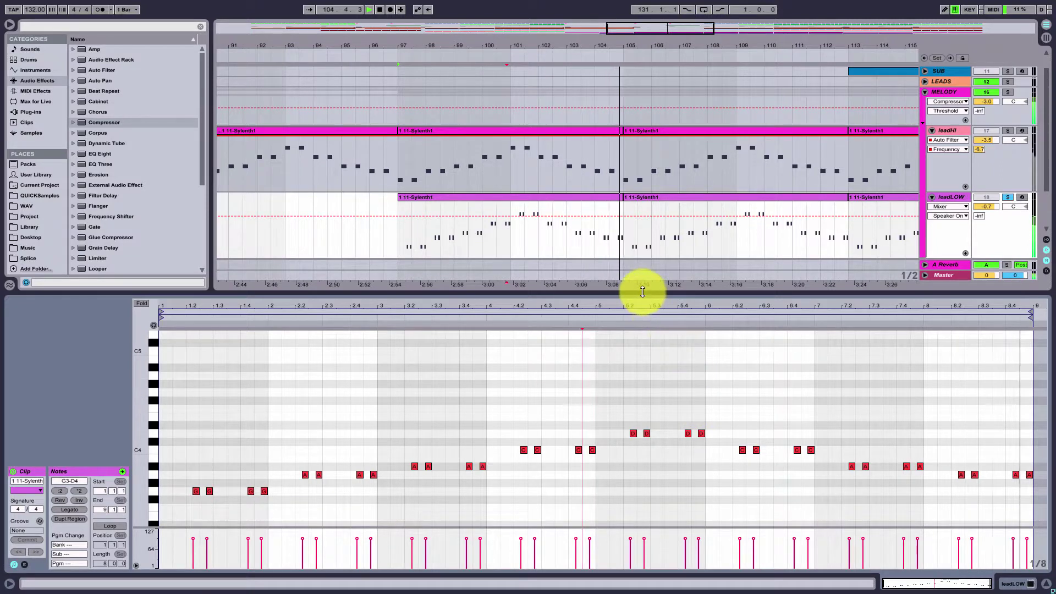
pyautogui.moveTo(639, 292); pyautogui.dragTo(633, 334)
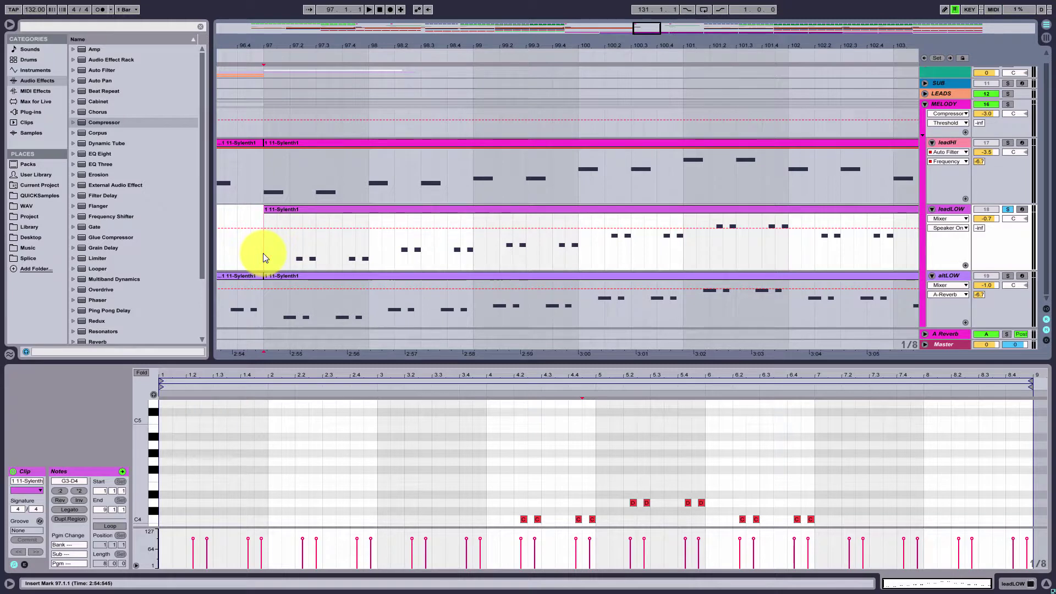
# Solo the MELODY group and listen to leadHI, leadLOW and altLOW together from bar 97 to bar 105.
pyautogui.click(1008, 104)
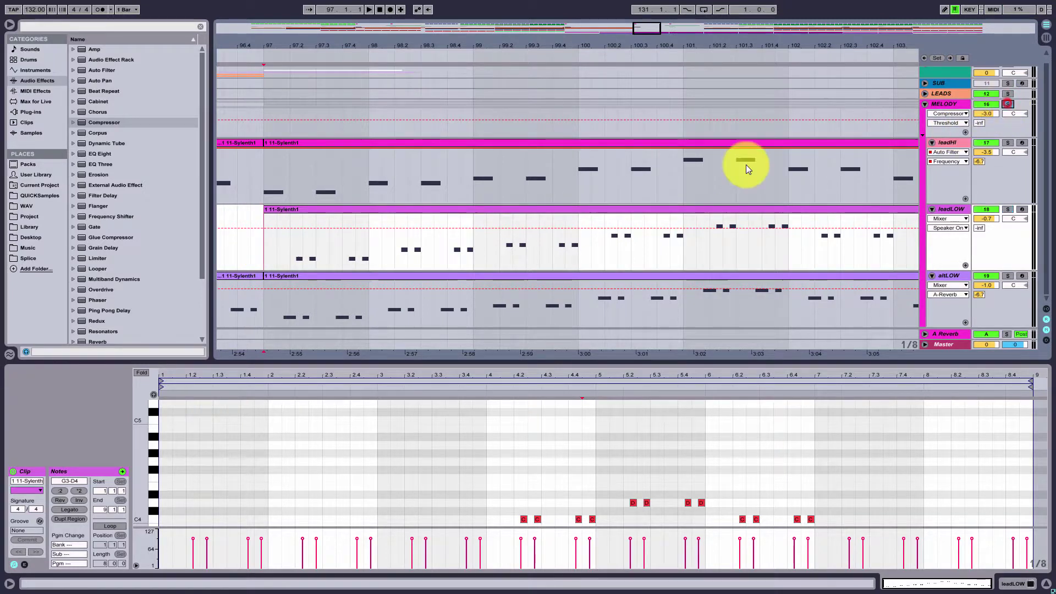
pyautogui.click(269, 236)
pyautogui.press('space')
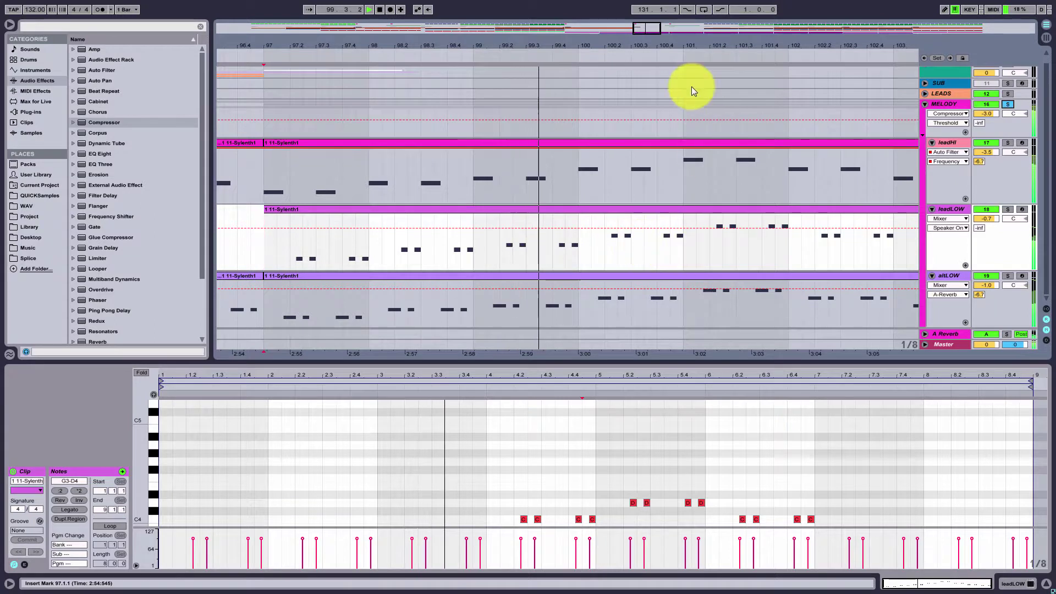
pyautogui.moveTo(653, 28); pyautogui.dragTo(654, 28)
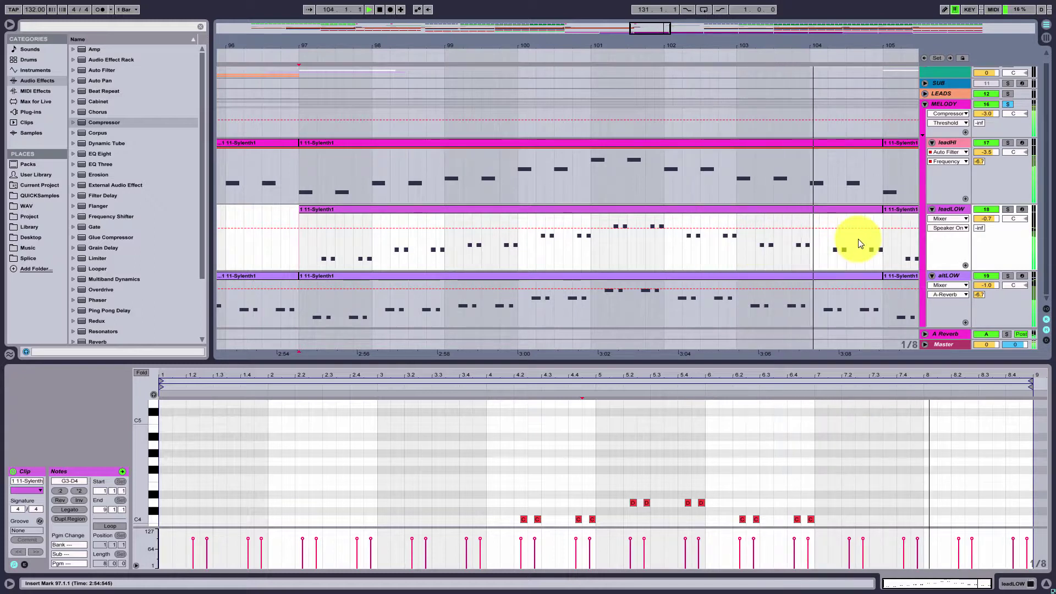
pyautogui.press('space')
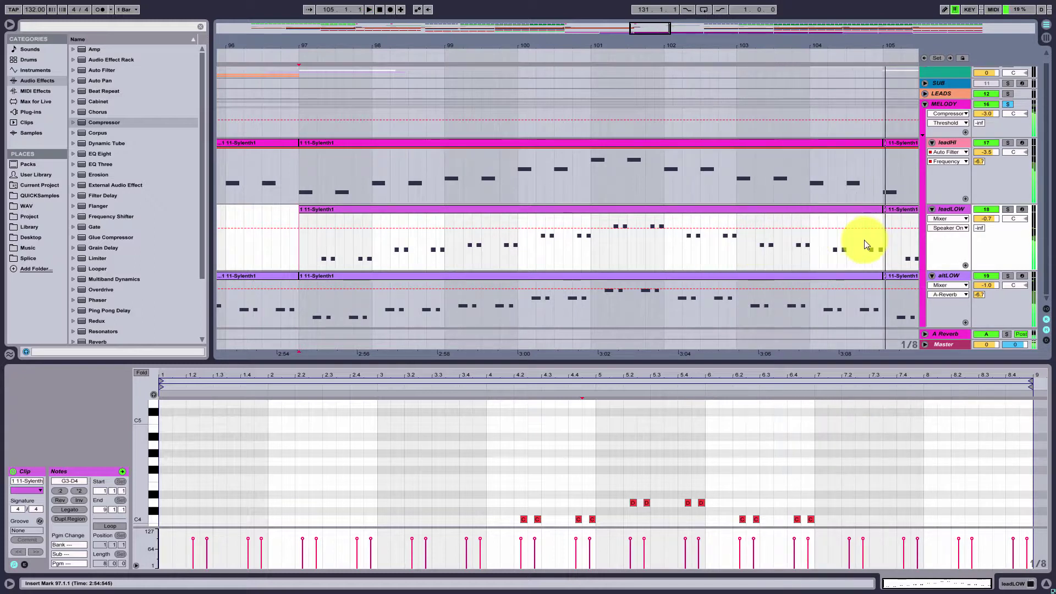
# Open the leadHI clip at bar 97 and show its notes in an enlarged note editor.
pyautogui.moveTo(654, 29); pyautogui.dragTo(650, 27)
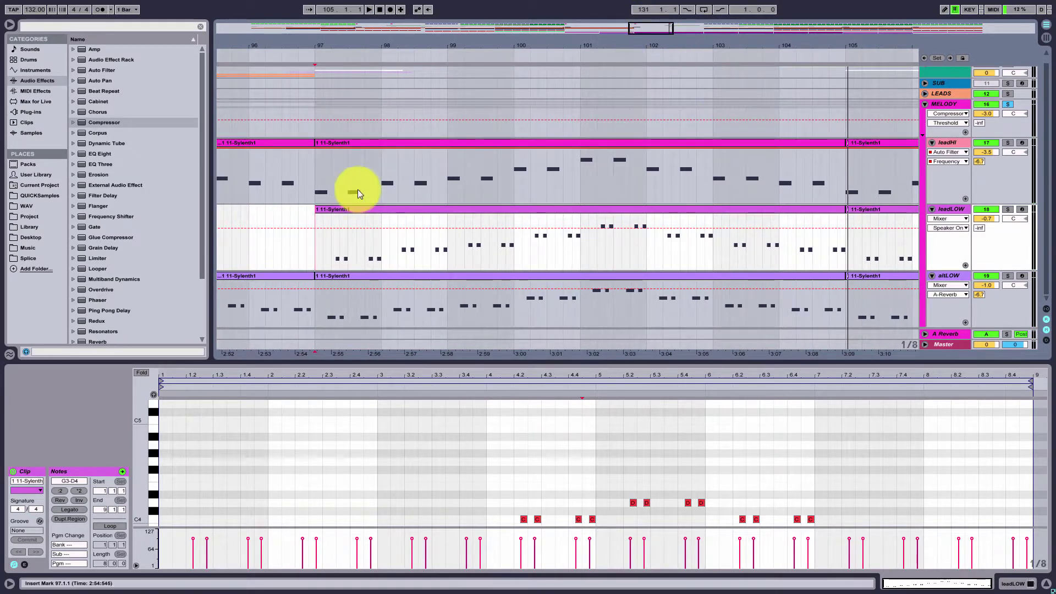
pyautogui.click(375, 146)
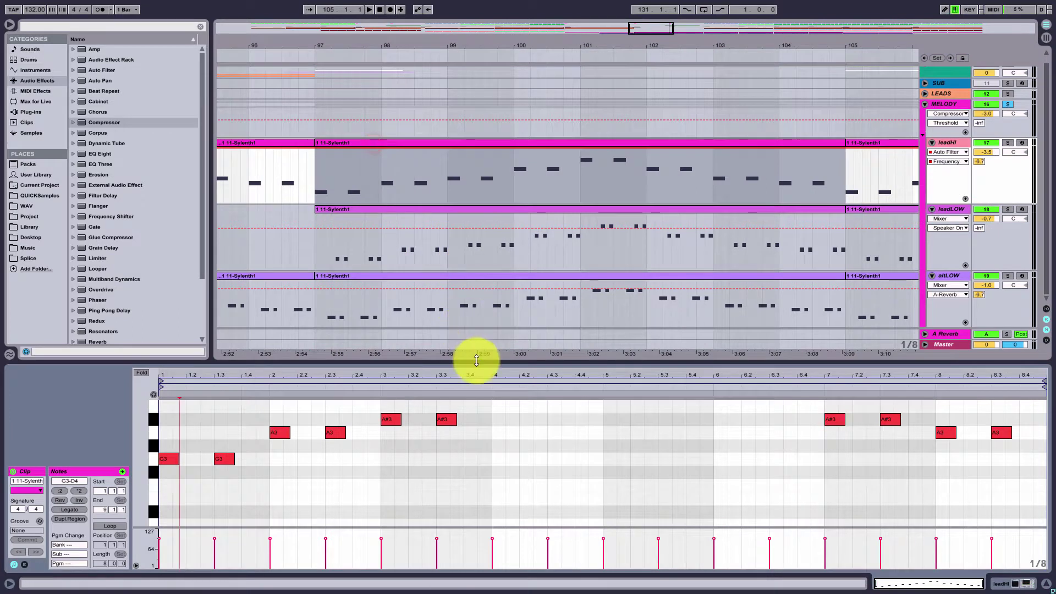
pyautogui.moveTo(476, 360); pyautogui.dragTo(477, 285)
pyautogui.click(481, 420)
pyautogui.scroll(3, 481, 418)
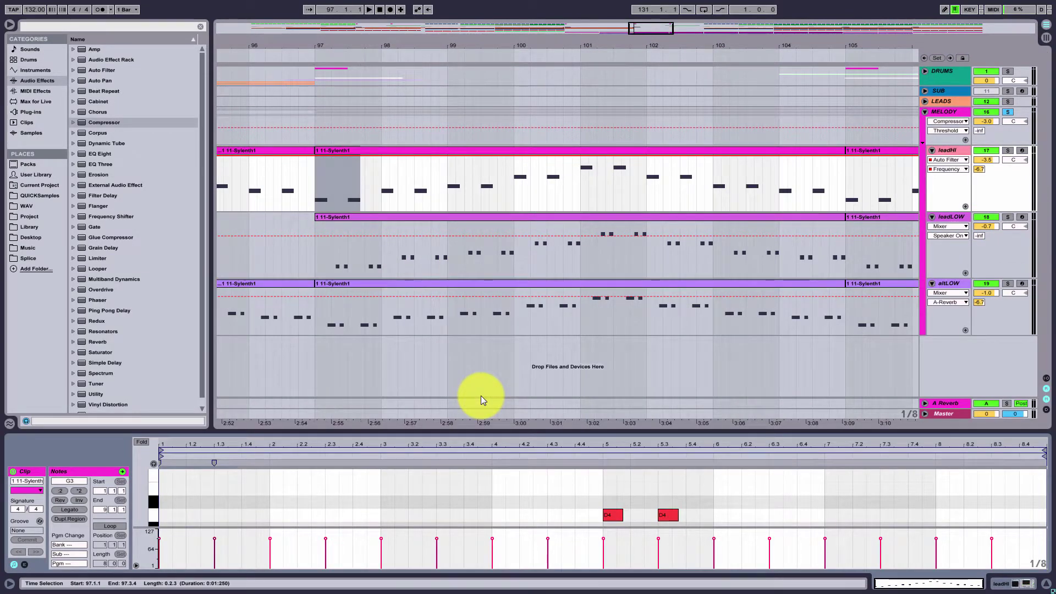
pyautogui.click(408, 147)
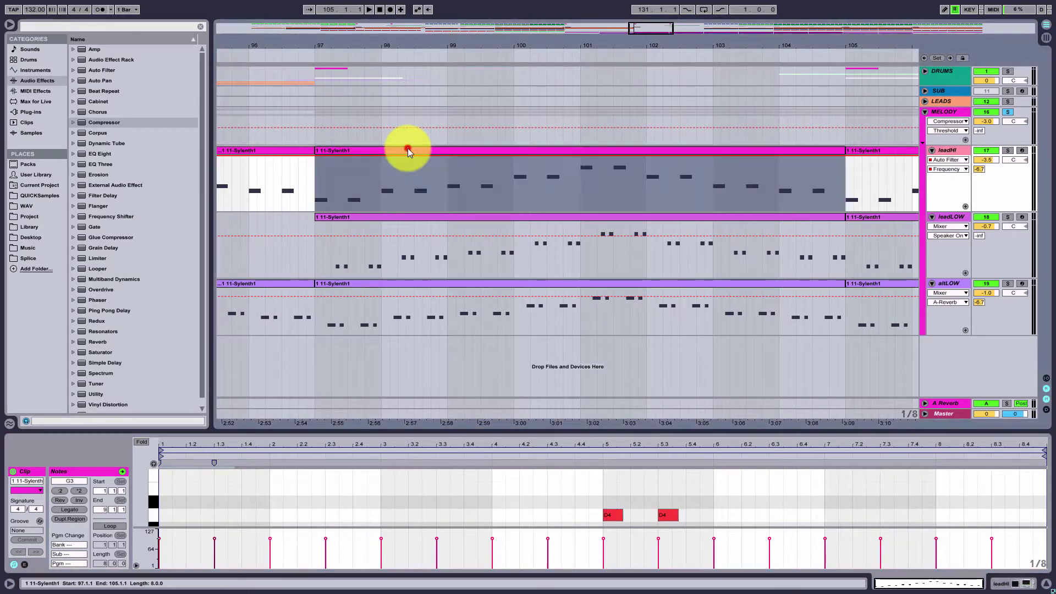
pyautogui.moveTo(483, 432); pyautogui.dragTo(487, 237)
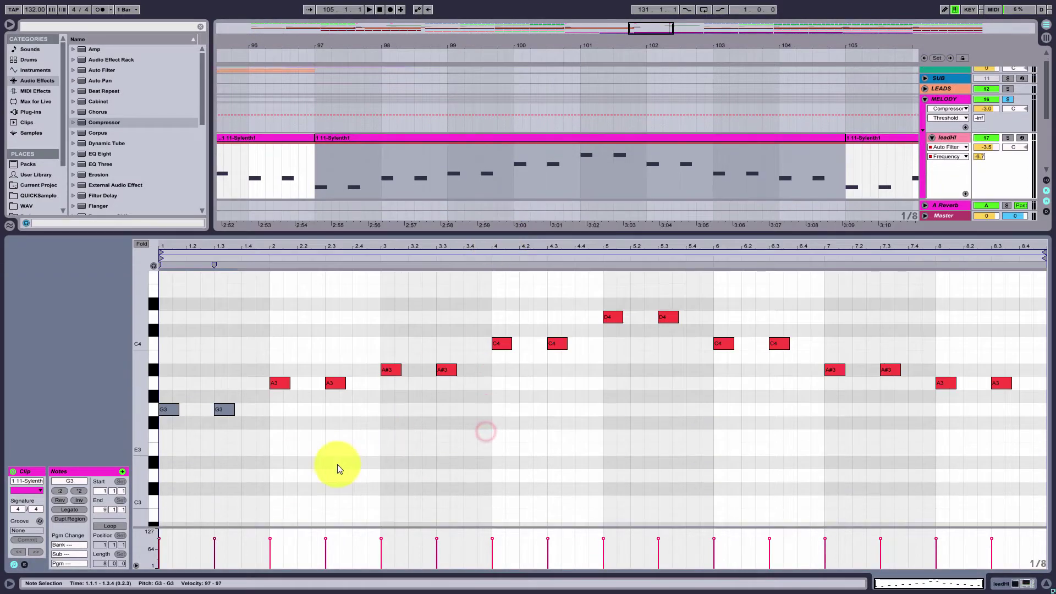
pyautogui.click(336, 465)
# Add harmony notes three semitones above the first four leadHI note pairs, and raise the fourth harmony pair to G4.
pyautogui.moveTo(164, 398); pyautogui.dragTo(559, 305)
pyautogui.click(479, 329)
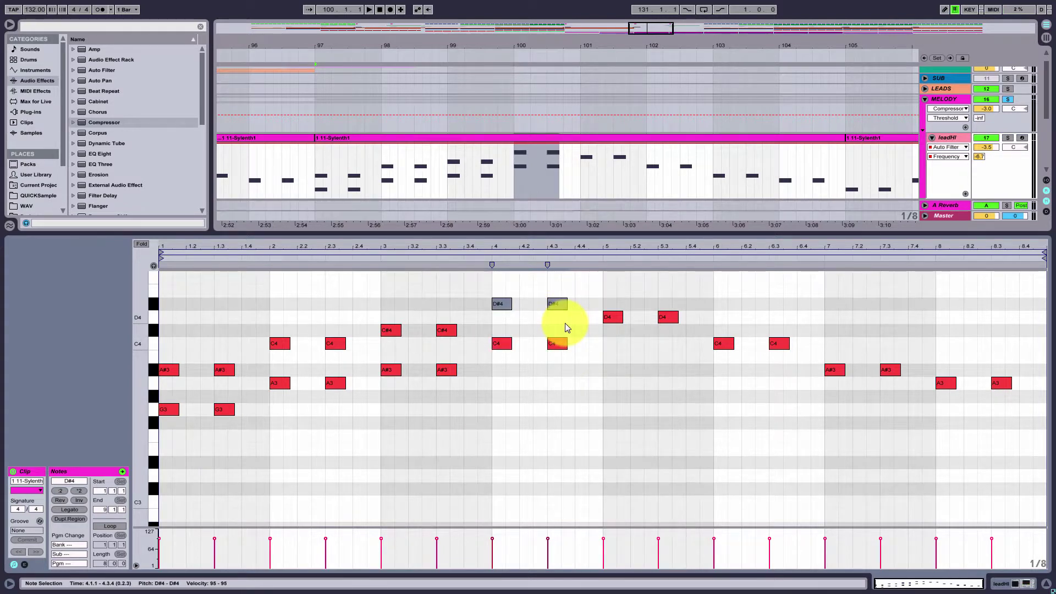
pyautogui.press('Down')
pyautogui.press('Up')
pyautogui.press('Up')
pyautogui.press('Up')
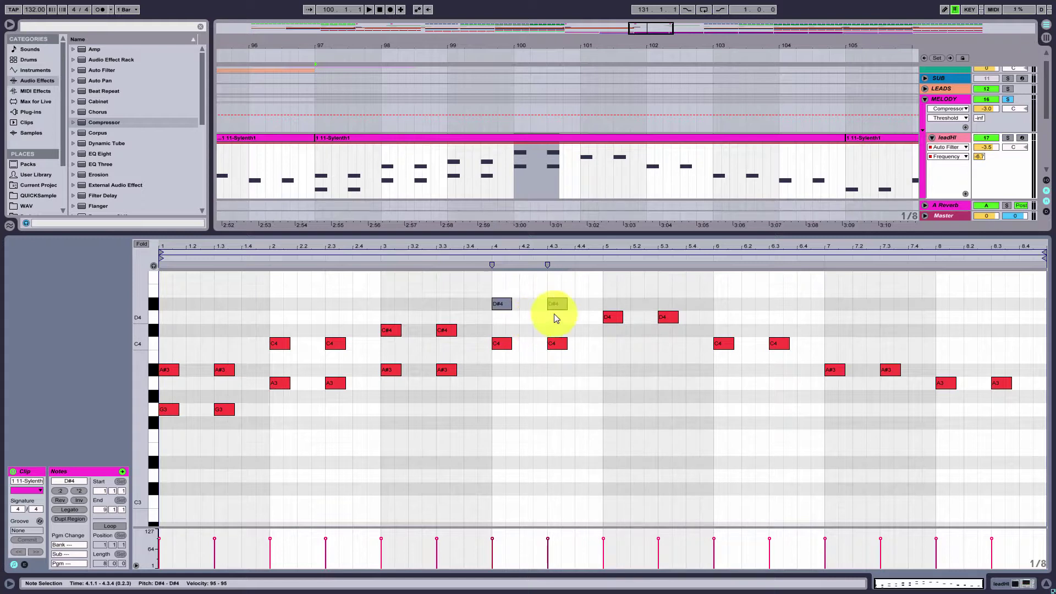
pyautogui.press('Up')
pyautogui.press('Up')
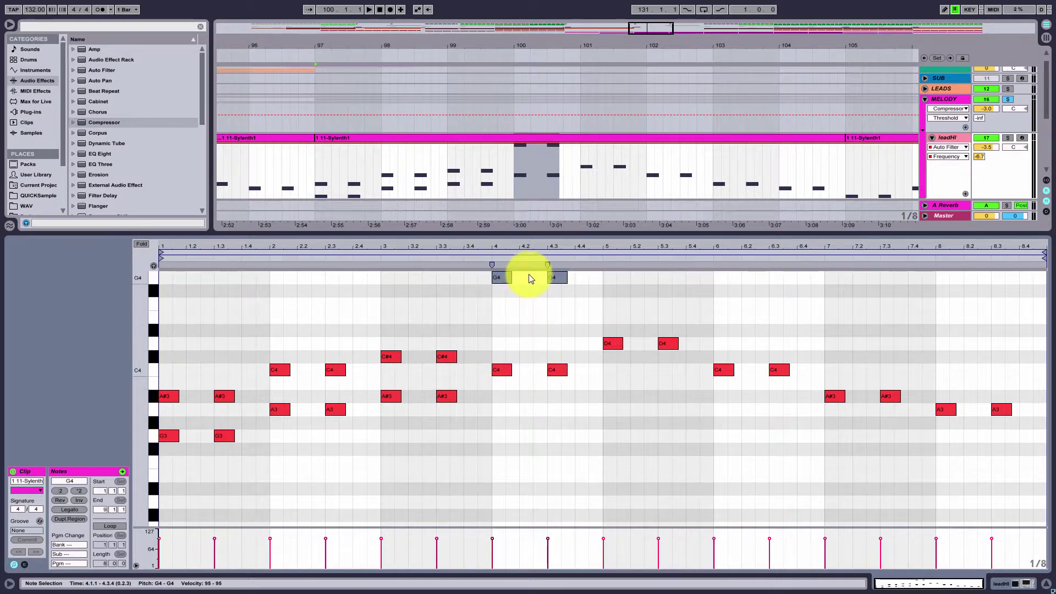
# Try lower pitches for the G4 harmony pair above the fourth pair of leadHI notes.
pyautogui.click(511, 302)
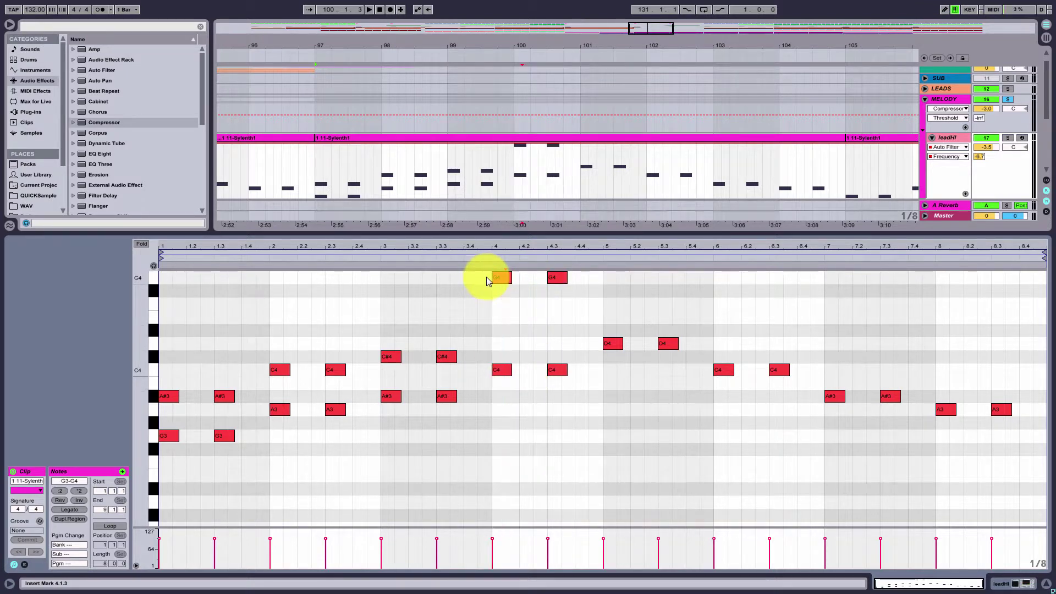
pyautogui.moveTo(483, 274); pyautogui.dragTo(569, 293)
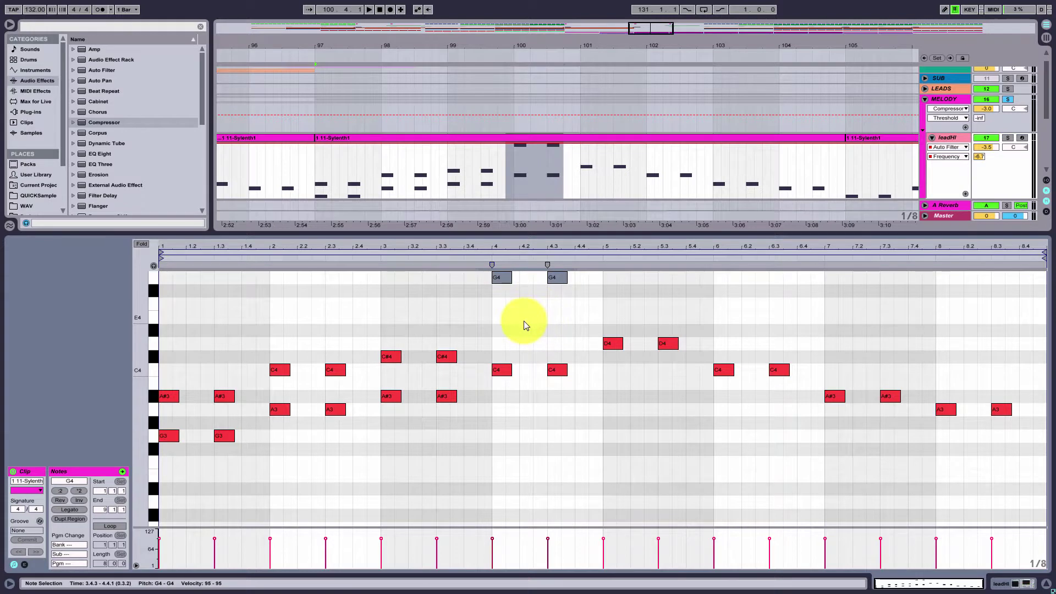
pyautogui.press('Down')
pyautogui.press('Down')
pyautogui.press('Down')
pyautogui.press('Down')
pyautogui.press('Down')
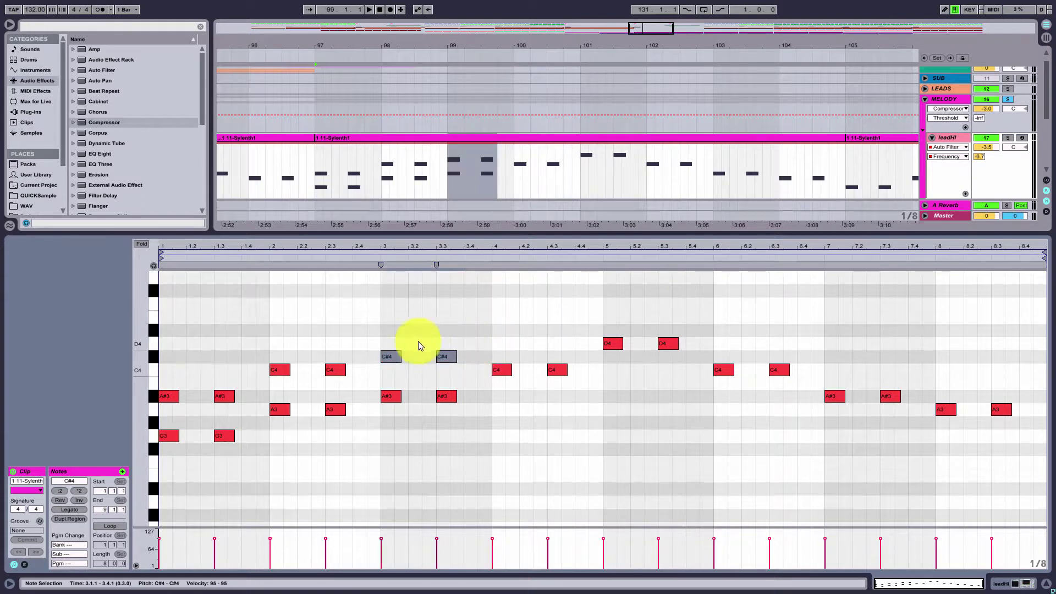
# Delete the remaining harmony notes above the first three note pairs of the leadHI clip.
pyautogui.press('Delete')
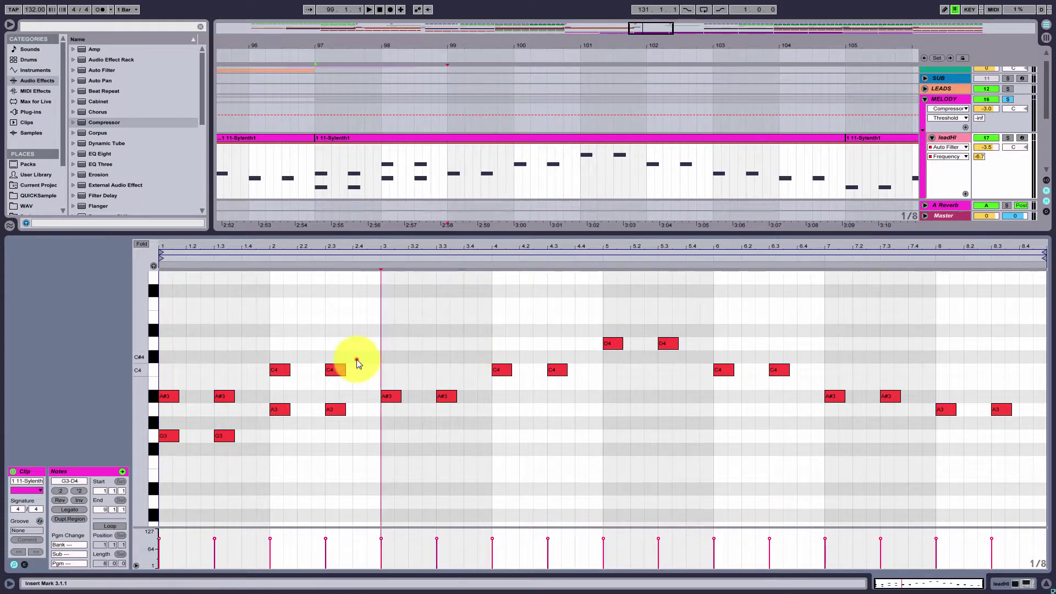
pyautogui.moveTo(354, 358); pyautogui.dragTo(164, 401)
pyautogui.press('Delete')
pyautogui.click(241, 388)
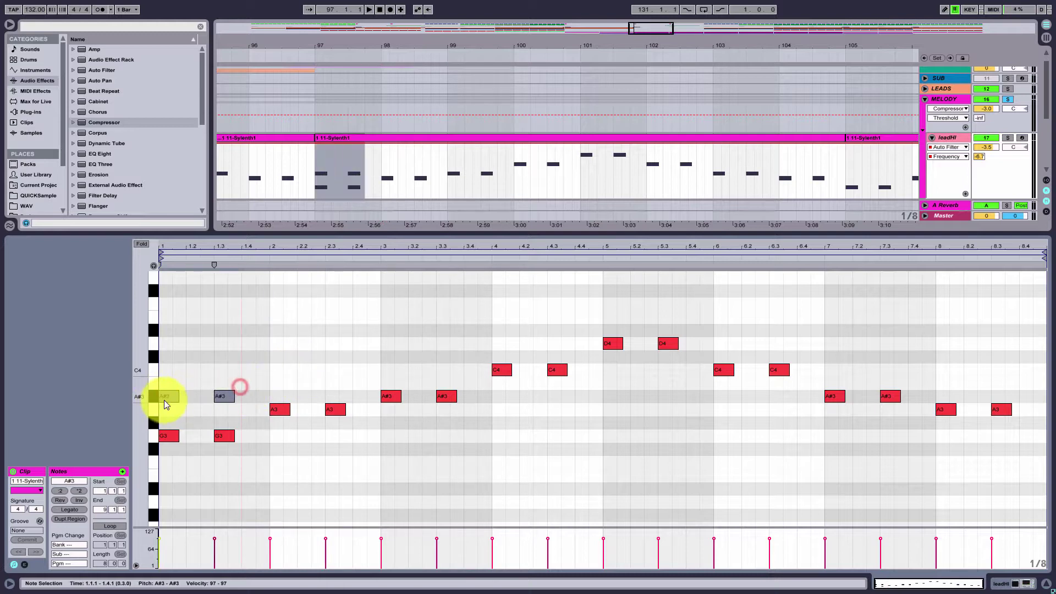
pyautogui.press('Delete')
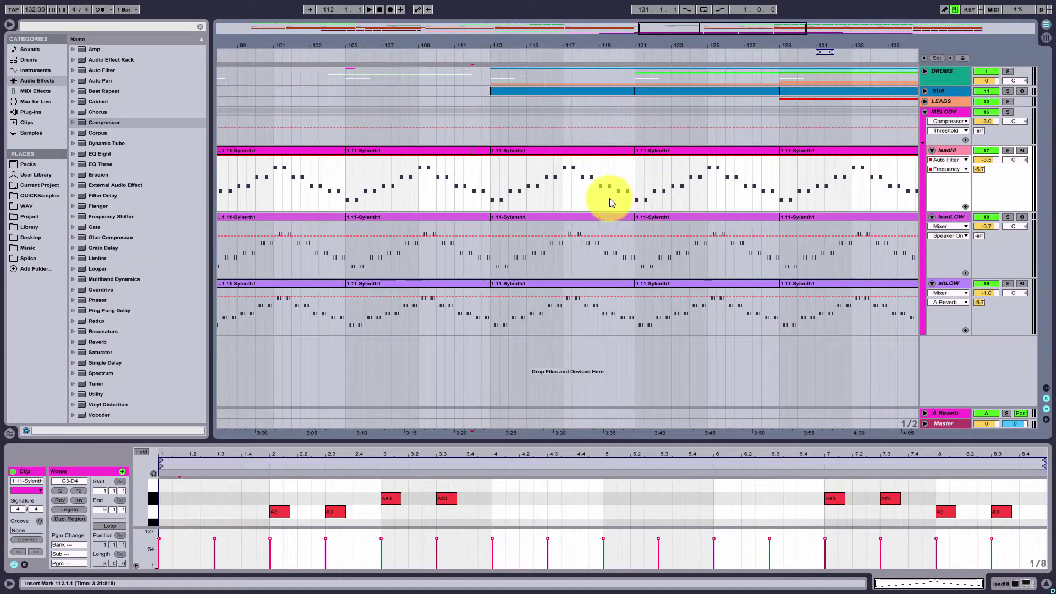
# Listen to the full arrangement from bar 112 on the leadHI track.
pyautogui.click(476, 185)
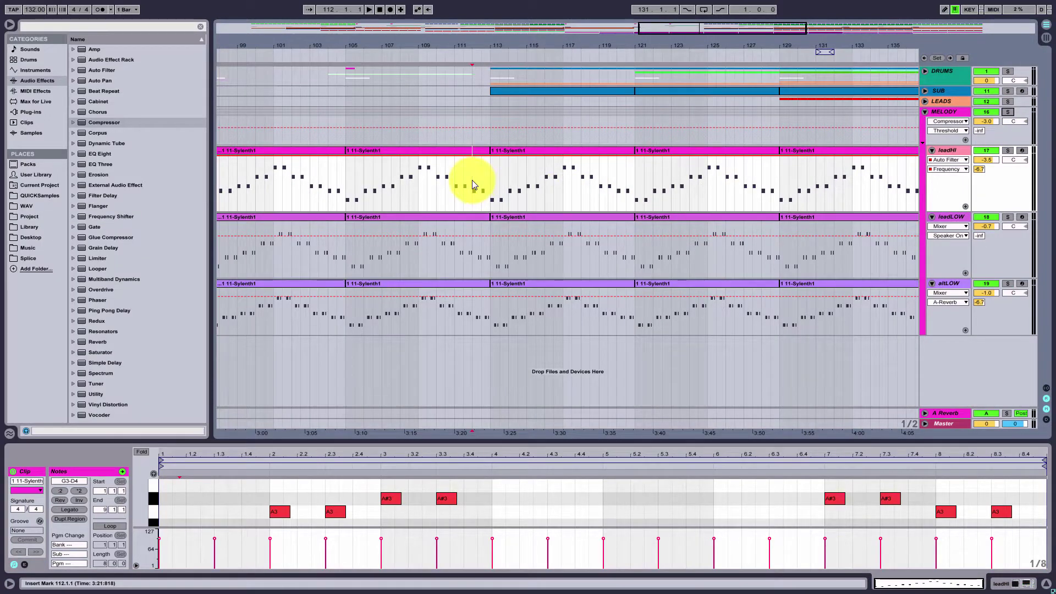
pyautogui.click(472, 180)
pyautogui.press('space')
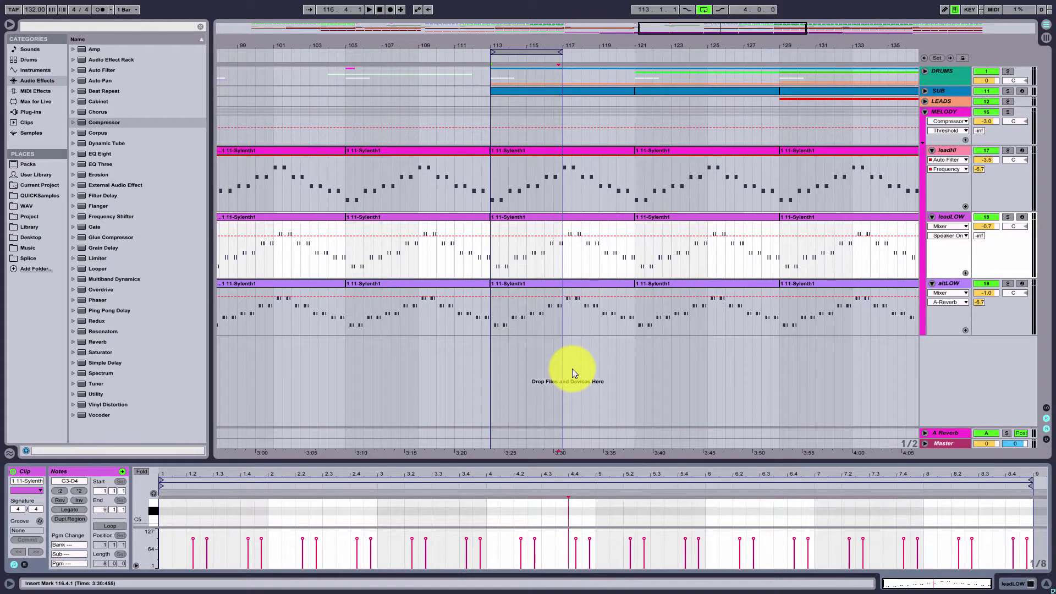
# Create a new Live set and load the Absynth 5 instrument plug-in onto a new track.
pyautogui.hotkey('ctrl', 'n')
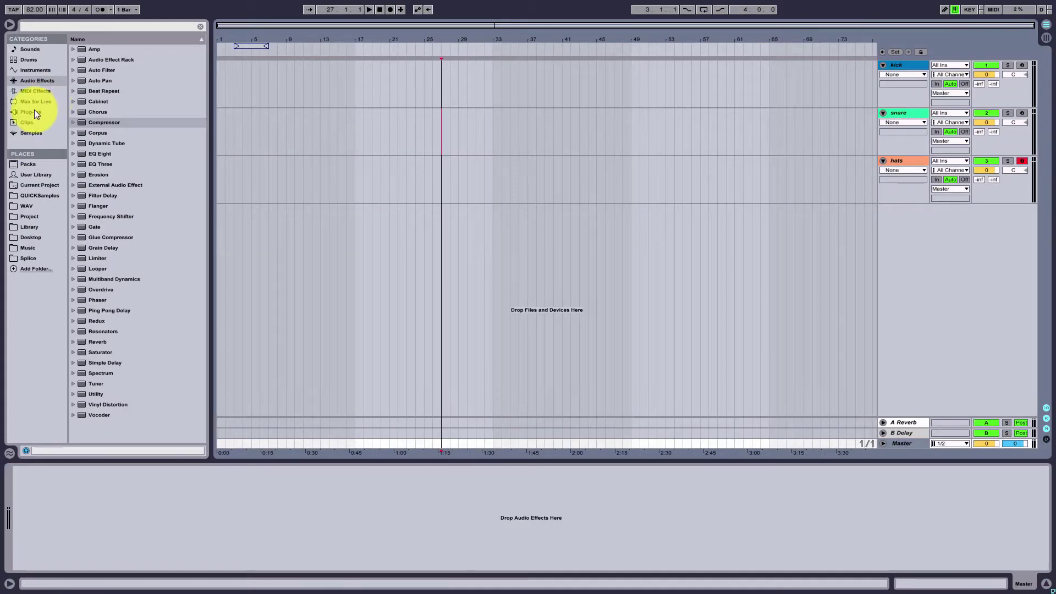
pyautogui.click(30, 112)
pyautogui.click(73, 60)
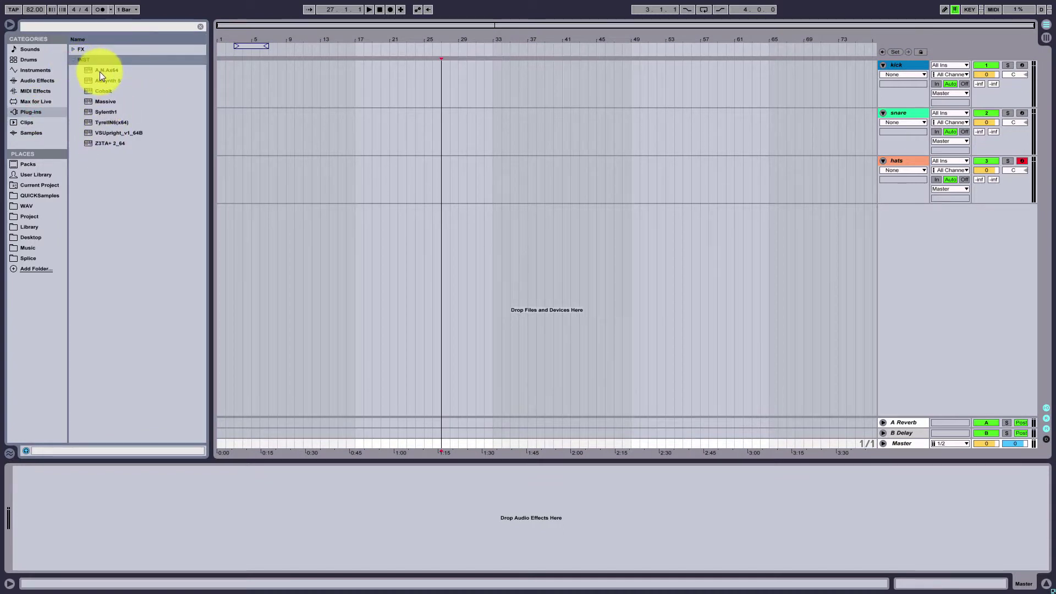
pyautogui.moveTo(94, 82); pyautogui.dragTo(406, 332)
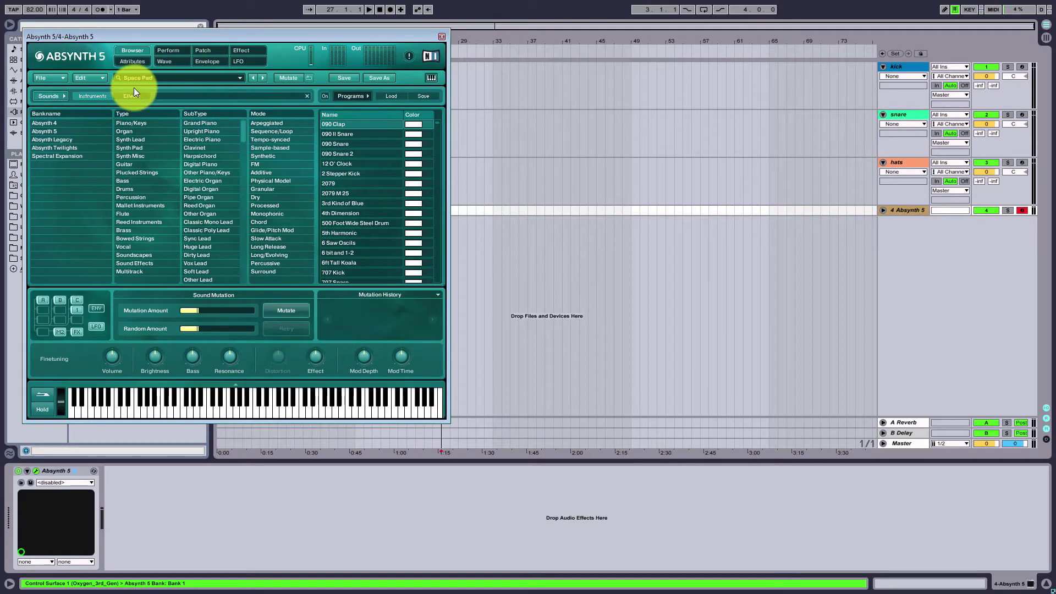
# Filter the Absynth 5 presets by Piano/Keys, audition Big Pianostring and Black Smith, and load Apportioned Piano.
pyautogui.click(138, 124)
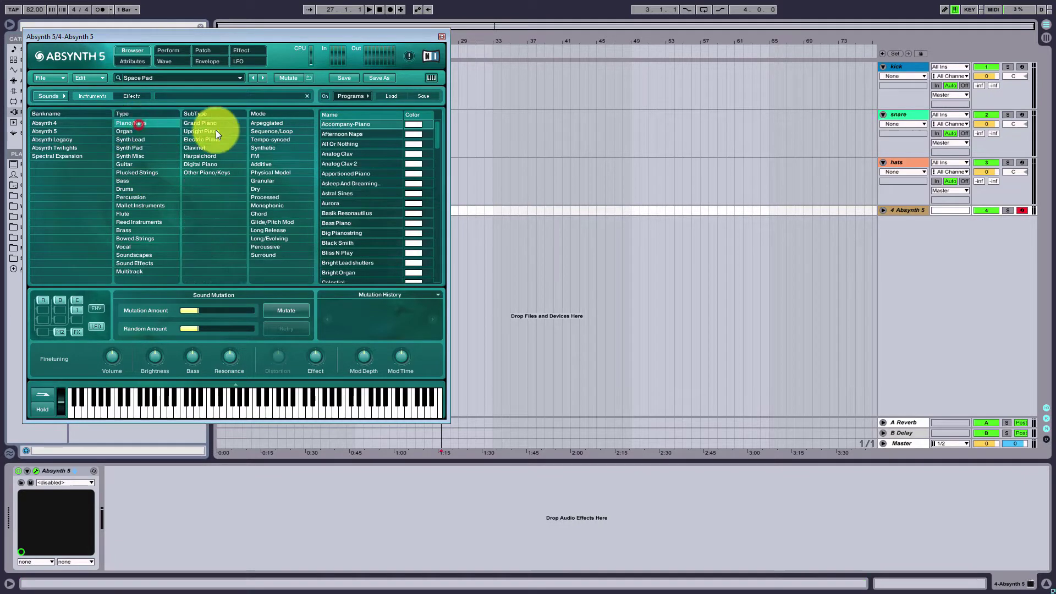
pyautogui.click(354, 236)
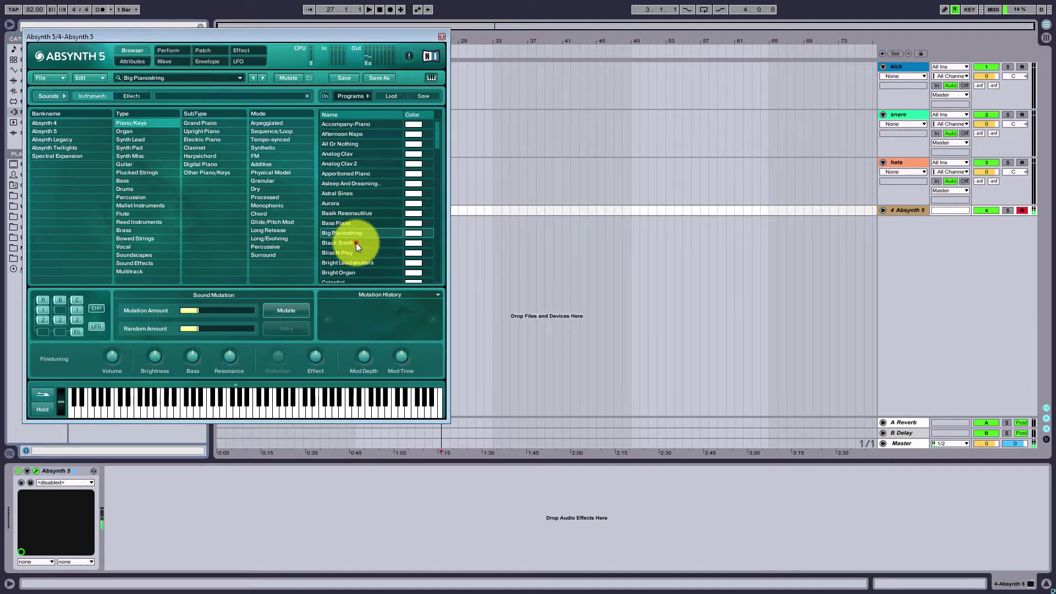
pyautogui.click(355, 242)
pyautogui.click(359, 174)
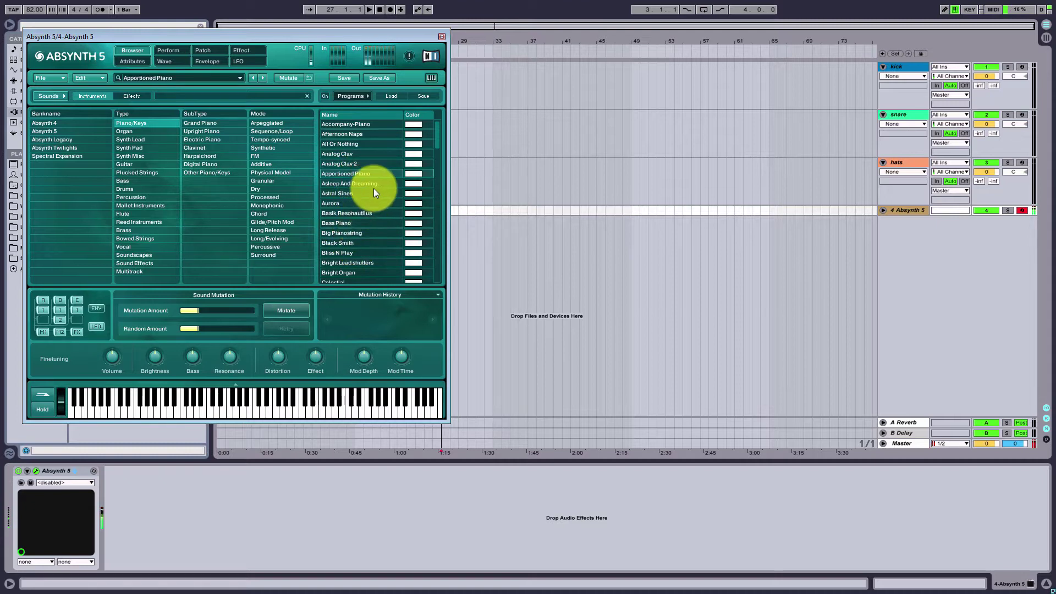
# View the preset's patch and envelopes, and move the Oscil C Amp envelope's first peak breakpoint to 0.1563 seconds.
pyautogui.click(214, 52)
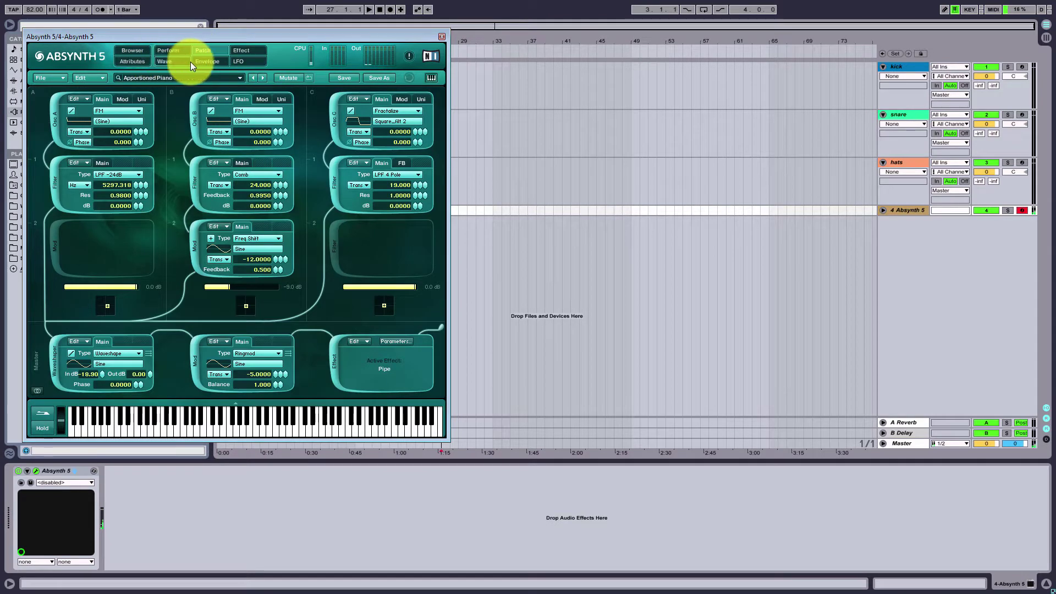
pyautogui.click(194, 61)
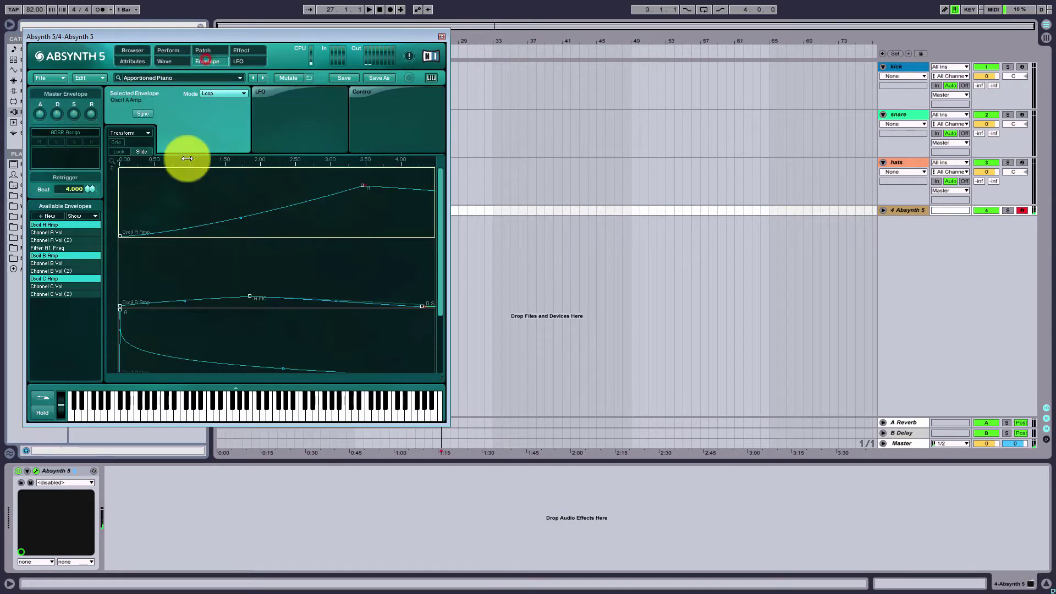
pyautogui.click(120, 309)
pyautogui.moveTo(120, 308); pyautogui.dragTo(131, 306)
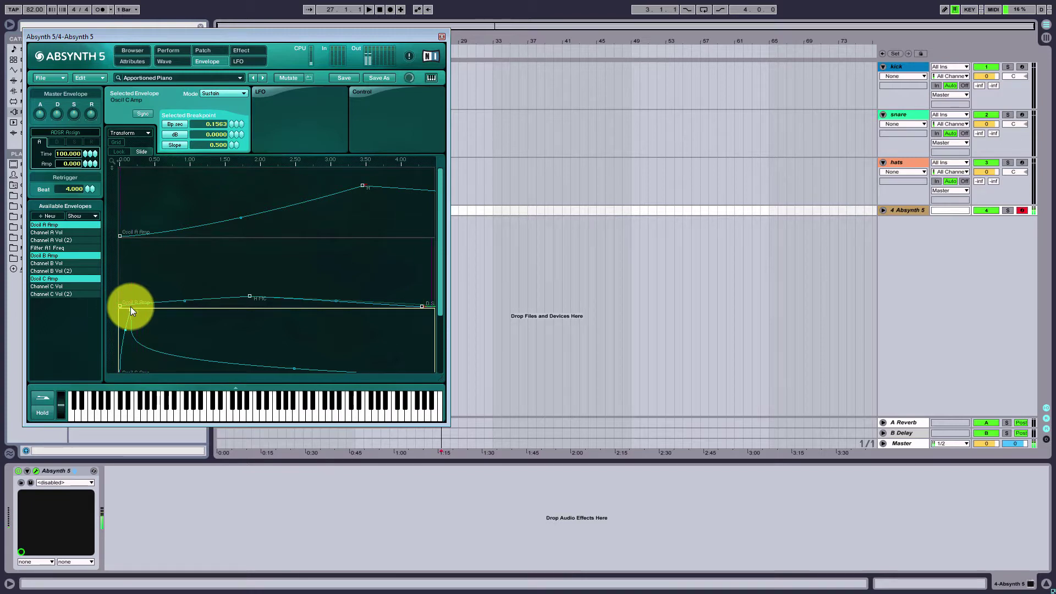
# Close the Absynth 5 editor, and unfold its track and make it taller.
pyautogui.click(442, 36)
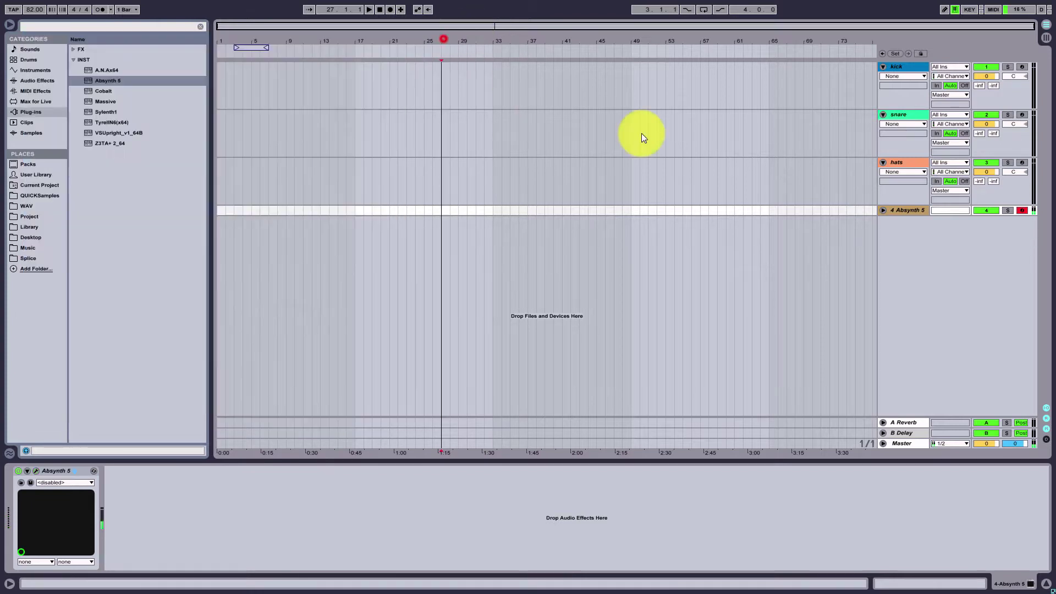
pyautogui.moveTo(905, 215); pyautogui.dragTo(905, 330)
pyautogui.click(917, 271)
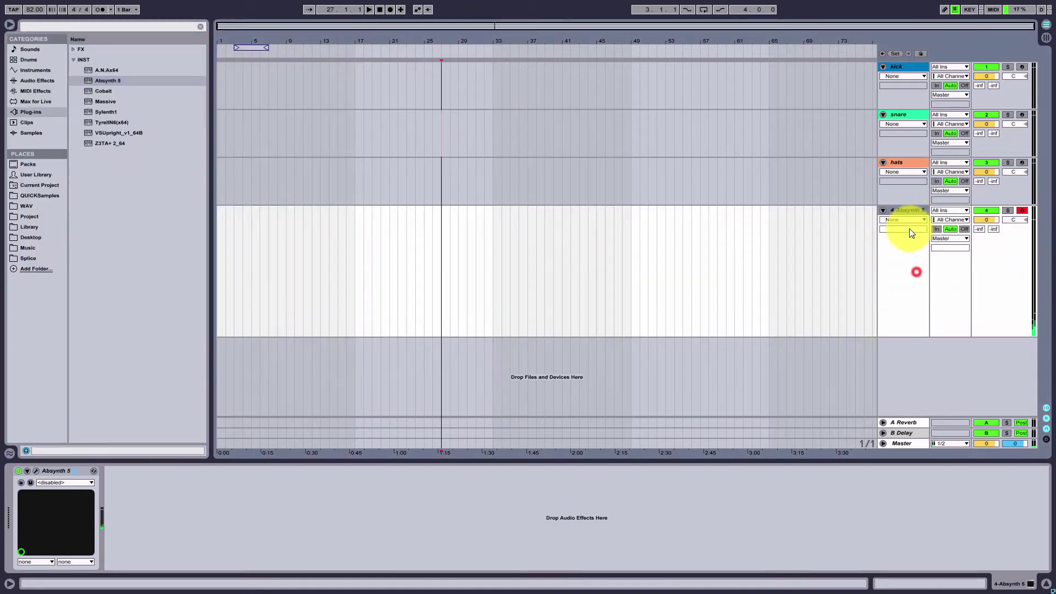
# Colour the Absynth 5 track white, and insert a looped one-bar MIDI clip on it at bar 17.
pyautogui.rightClick(905, 213)
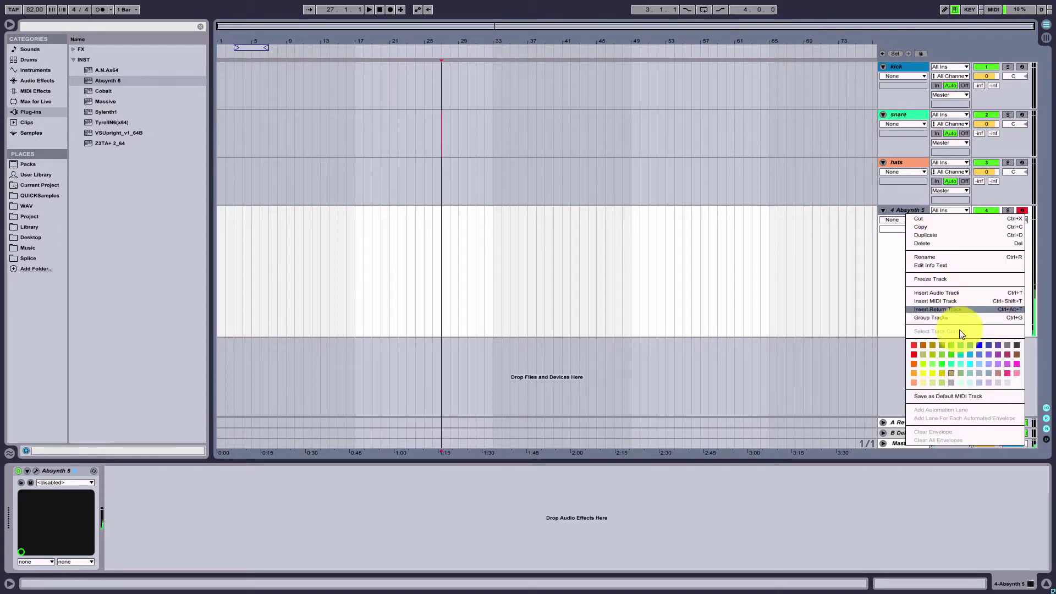
pyautogui.click(1016, 382)
pyautogui.moveTo(384, 24); pyautogui.dragTo(382, 30)
pyautogui.moveTo(398, 285); pyautogui.dragTo(470, 286)
pyautogui.hotkey('ctrl', 'shift', 'm')
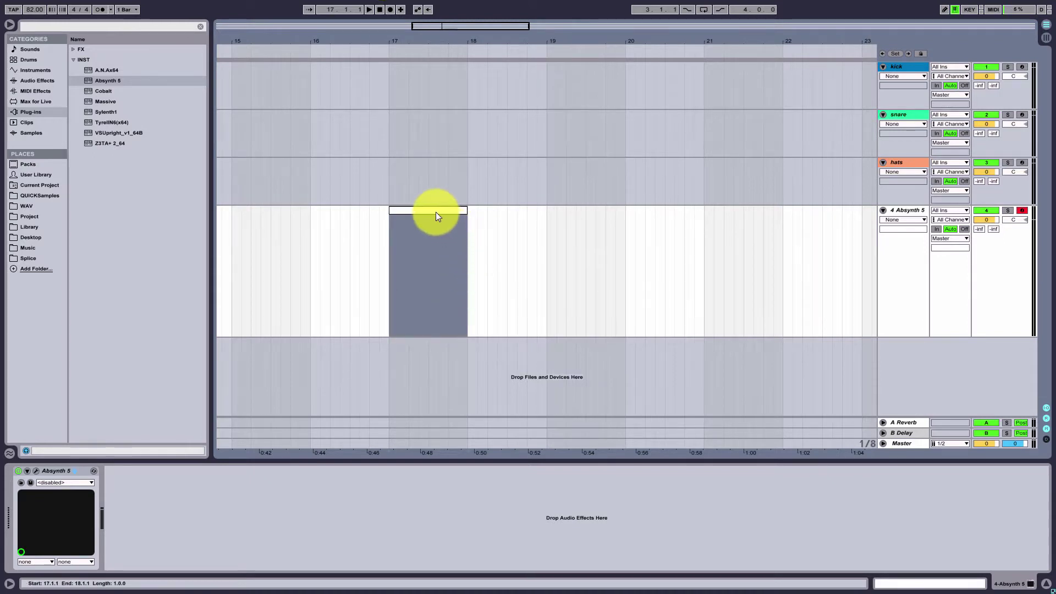
pyautogui.hotkey('ctrl', 'l')
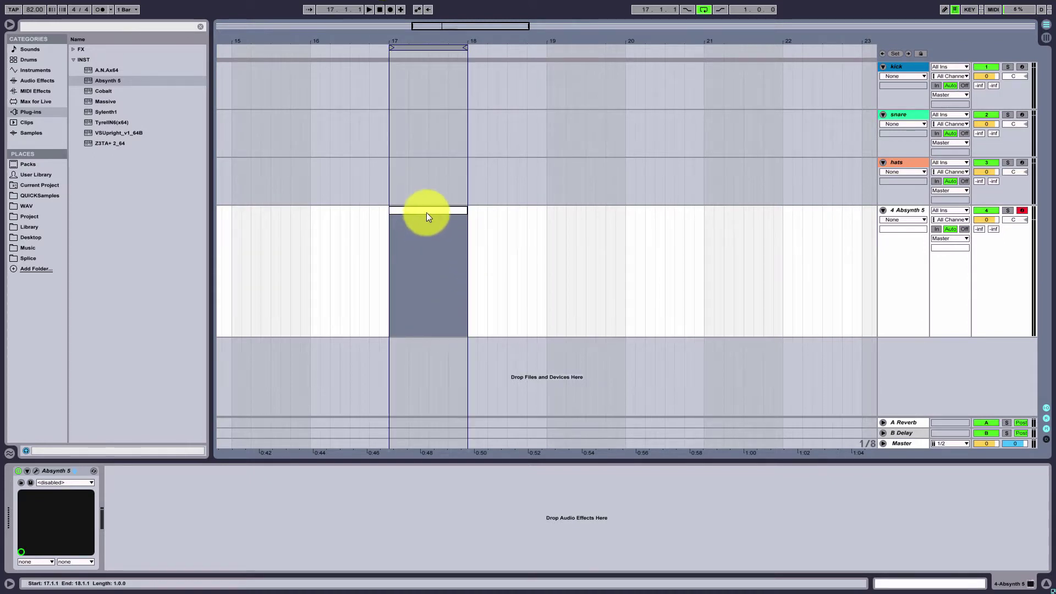
# Open the new clip in an enlarged note editor showing the octaves around C2 and C3, and audition a note.
pyautogui.doubleClick(428, 211)
pyautogui.moveTo(437, 459); pyautogui.dragTo(423, 235)
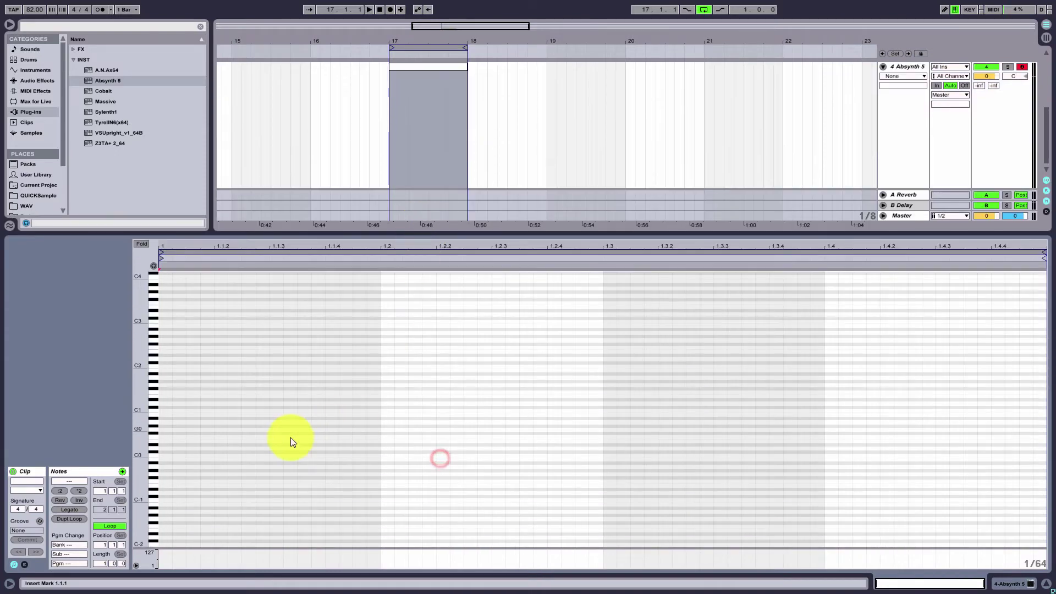
pyautogui.moveTo(142, 411); pyautogui.dragTo(142, 410)
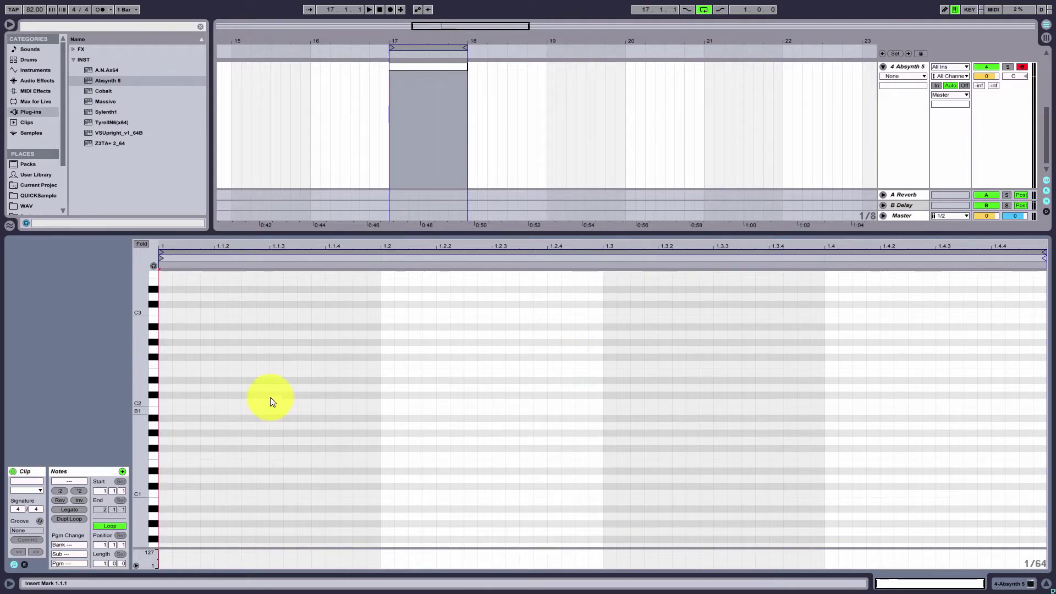
pyautogui.press('s')
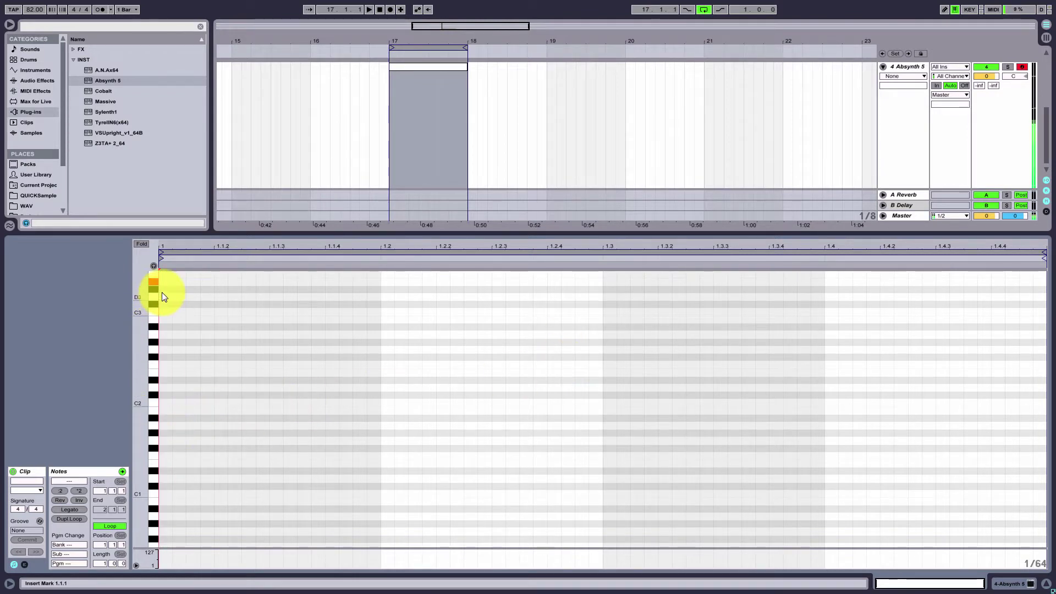
pyautogui.scroll(3, 162, 325)
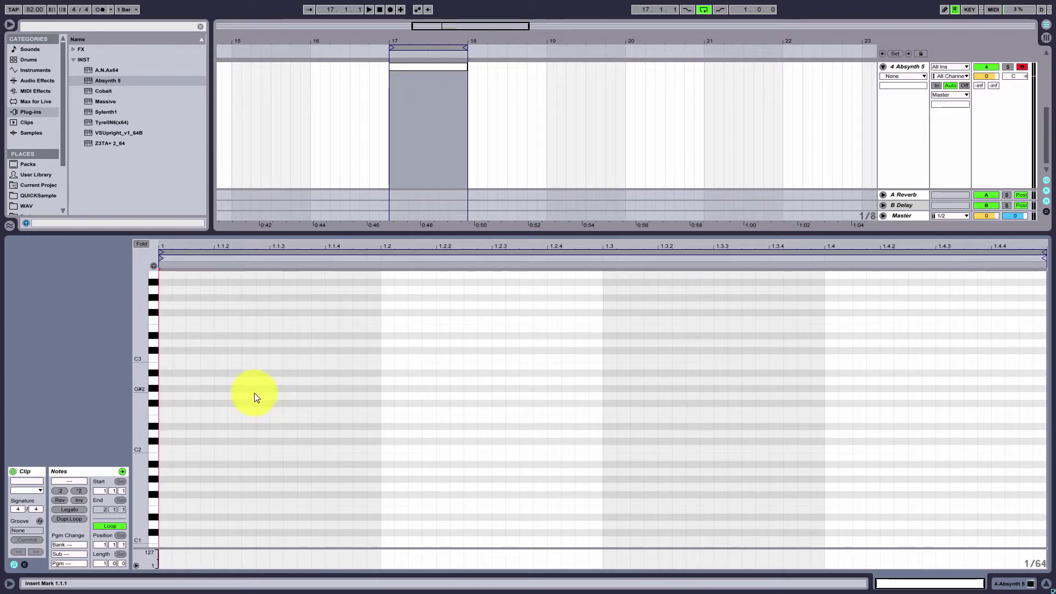
# Add a note on C2 at the clip's start, lengthen it to one beat and transpose it up an octave to C3.
pyautogui.click(164, 449)
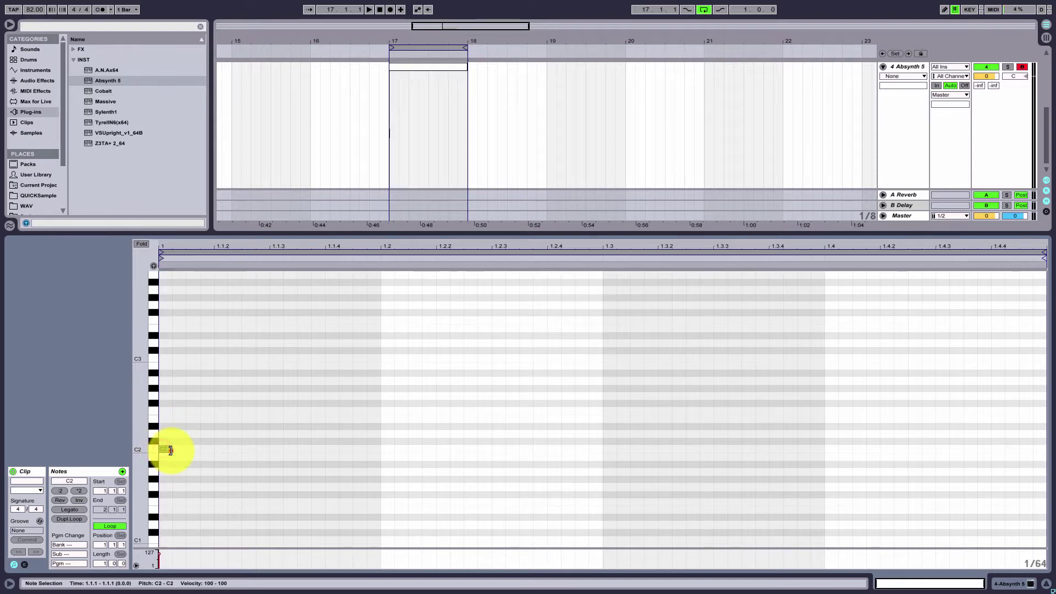
pyautogui.moveTo(172, 449); pyautogui.dragTo(239, 449)
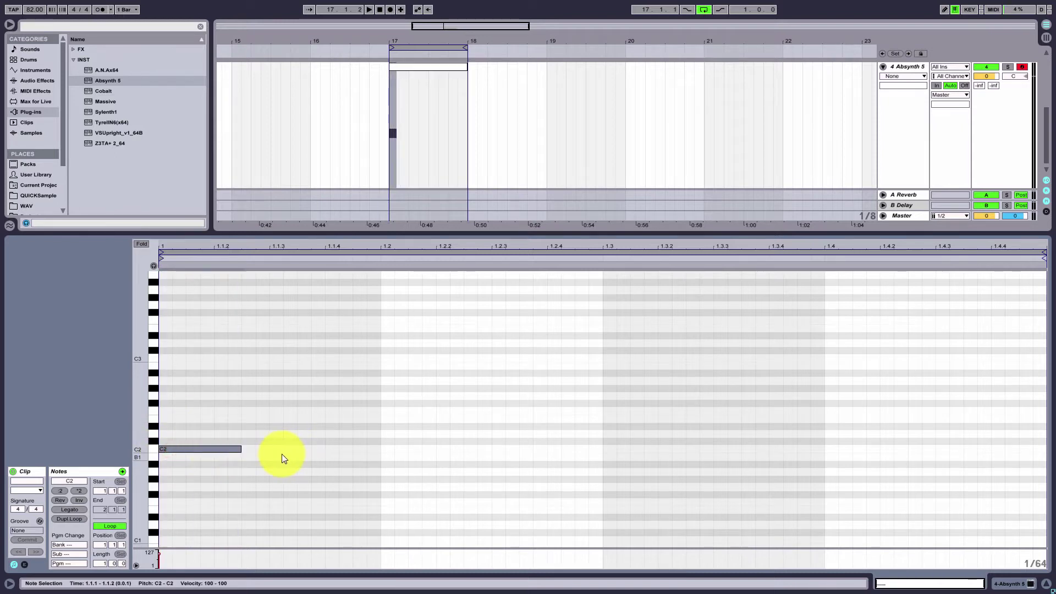
pyautogui.press('space')
pyautogui.press('space')
pyautogui.moveTo(241, 449); pyautogui.dragTo(389, 447)
pyautogui.hotkey('shift', 'Up')
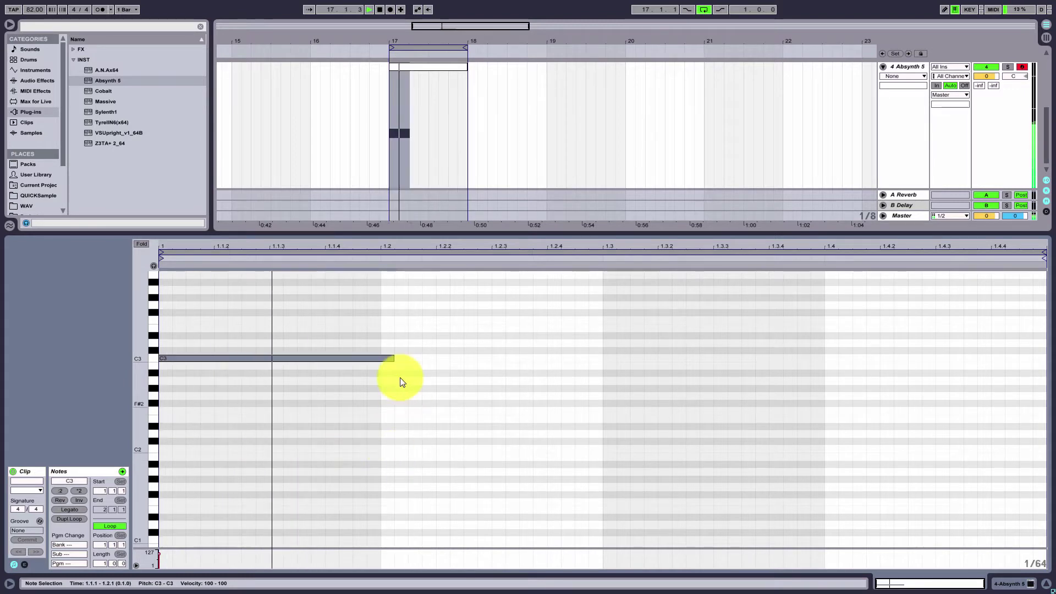
pyautogui.moveTo(393, 358); pyautogui.dragTo(379, 359)
pyautogui.scroll(5, 243, 411)
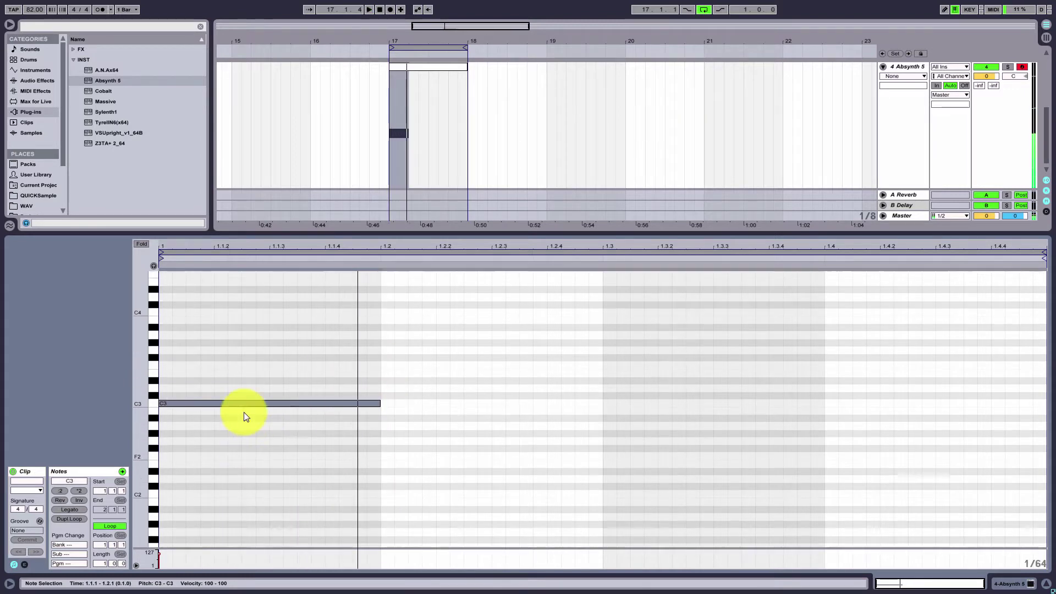
# Copy the C3 note up to D3 and play the two notes together.
pyautogui.click(175, 434)
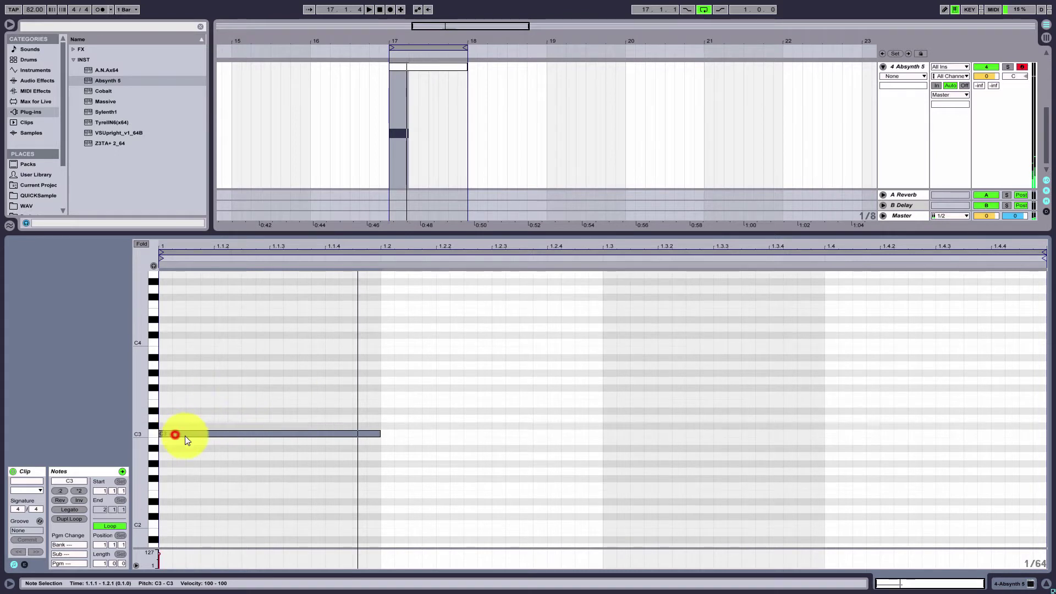
pyautogui.moveTo(197, 436); pyautogui.dragTo(196, 421)
pyautogui.press('space')
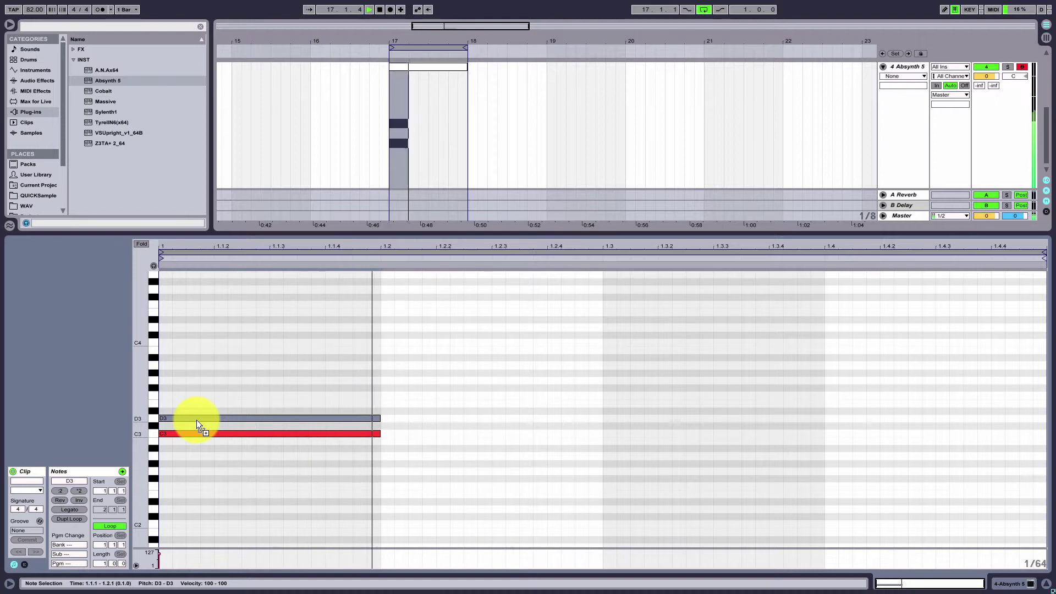
# Audition the upper note at E3, F3 and D#3 against the C3, and set it back to D3.
pyautogui.click(199, 418)
pyautogui.moveTo(200, 418); pyautogui.dragTo(203, 405)
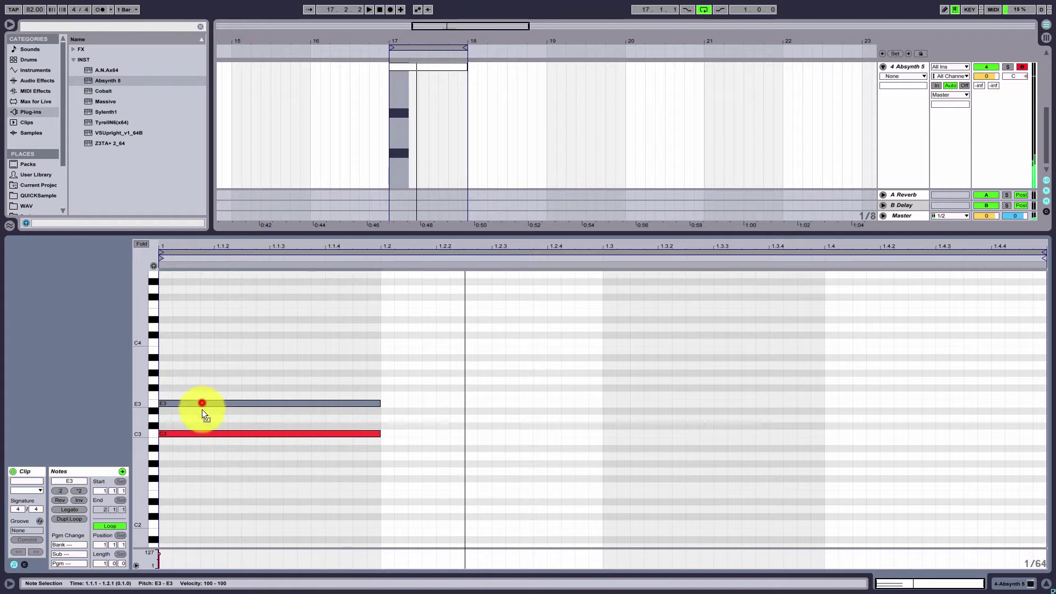
pyautogui.moveTo(202, 405); pyautogui.dragTo(202, 411)
pyautogui.press('Up')
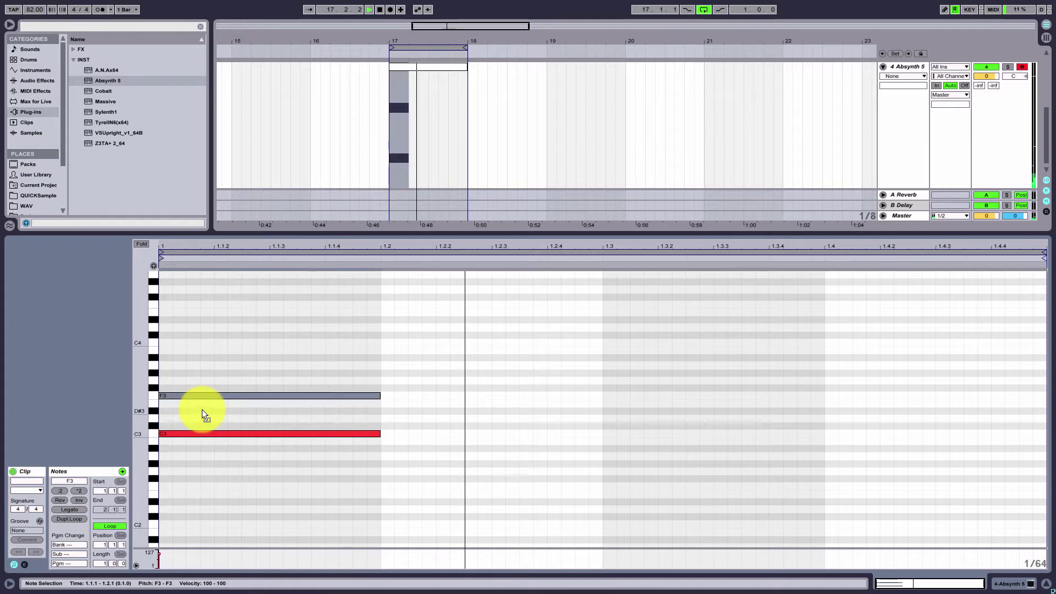
pyautogui.press('Down')
pyautogui.press('Down')
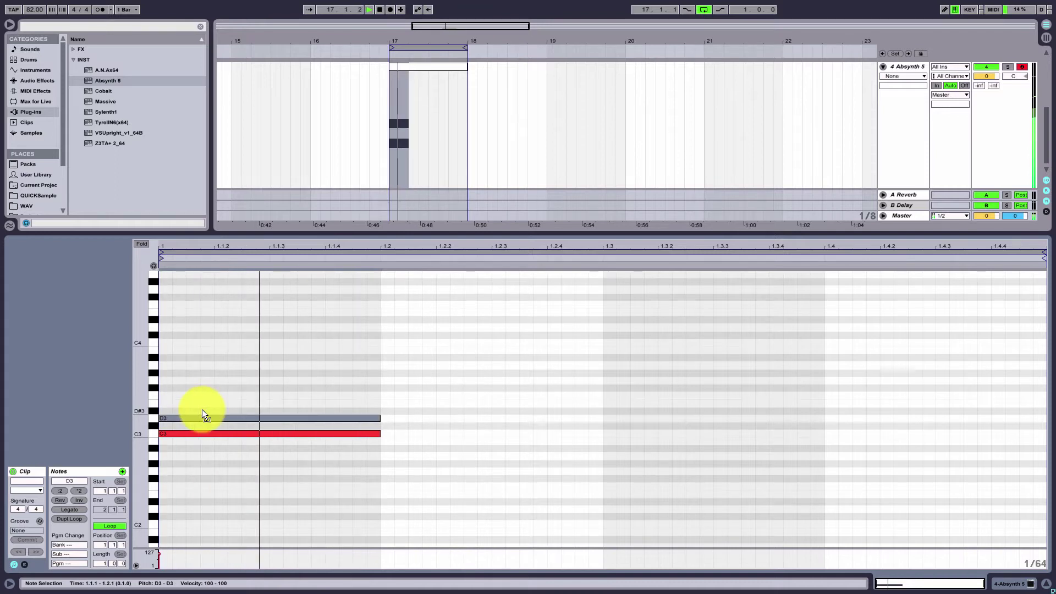
pyautogui.press('Up')
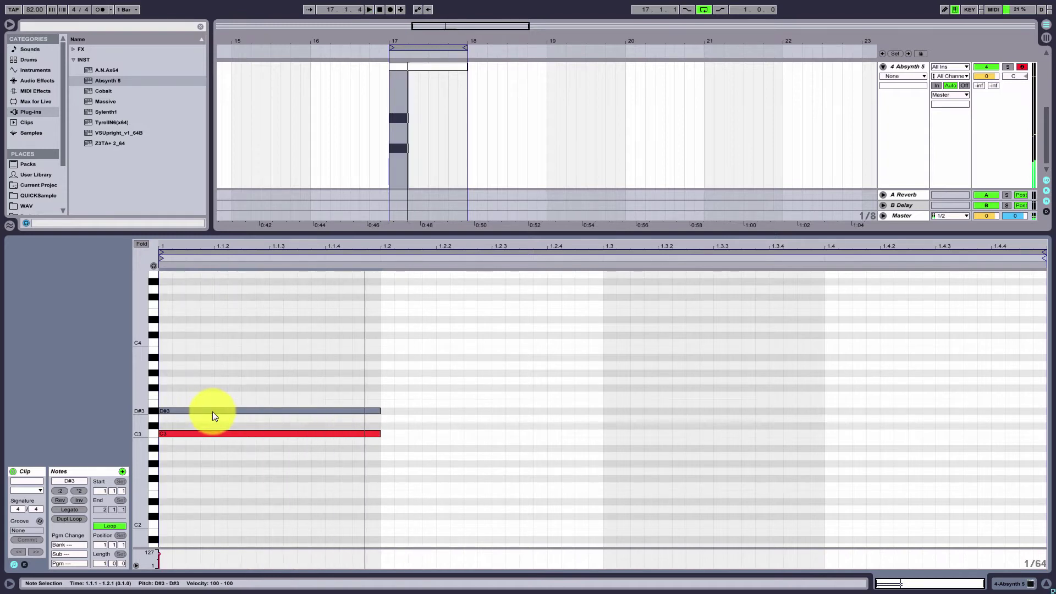
pyautogui.press('Down')
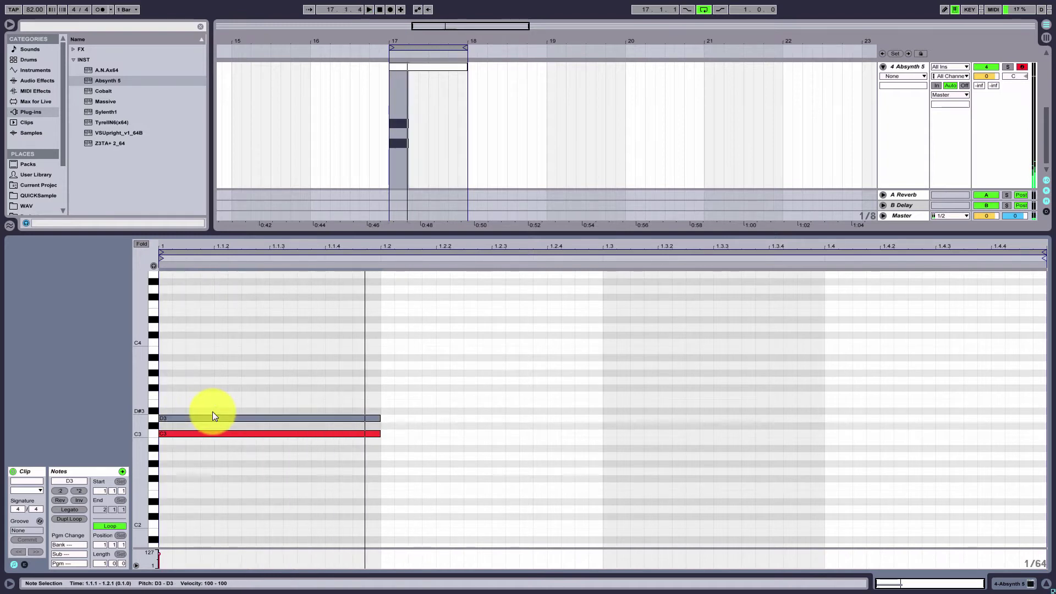
# Shorten the C3 and D3 notes to three sixteenths plus a little, and duplicate the pair onto beat 1.2.
pyautogui.click(284, 381)
pyautogui.moveTo(341, 404); pyautogui.dragTo(353, 432)
pyautogui.hotkey('ctrl', 'd')
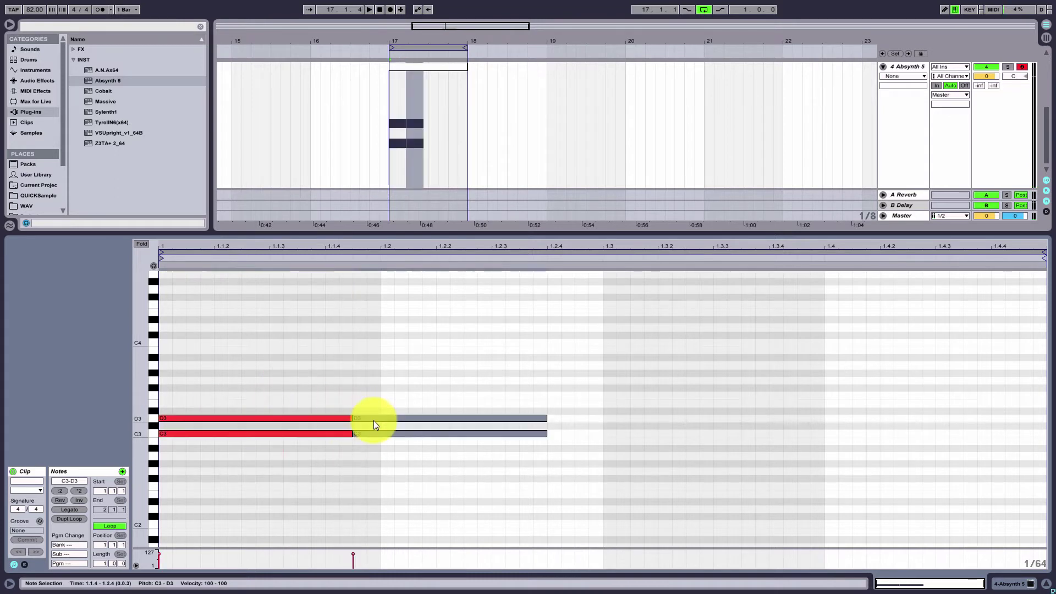
pyautogui.press('Right')
pyautogui.press('Right')
# Raise the upper note of the second chord to D#3 and play the progression.
pyautogui.click(389, 395)
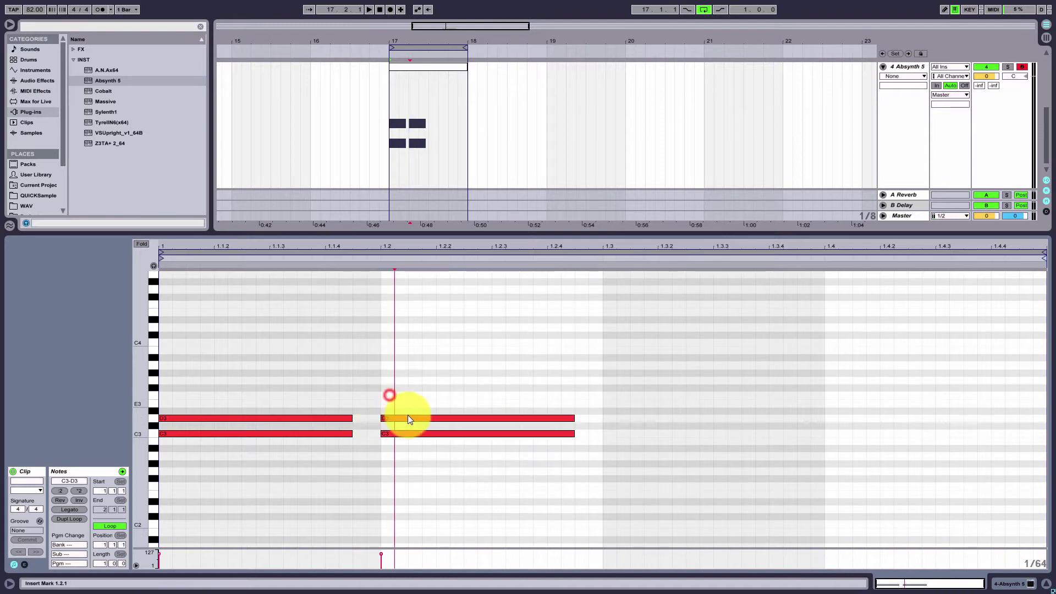
pyautogui.click(412, 418)
pyautogui.press('Up')
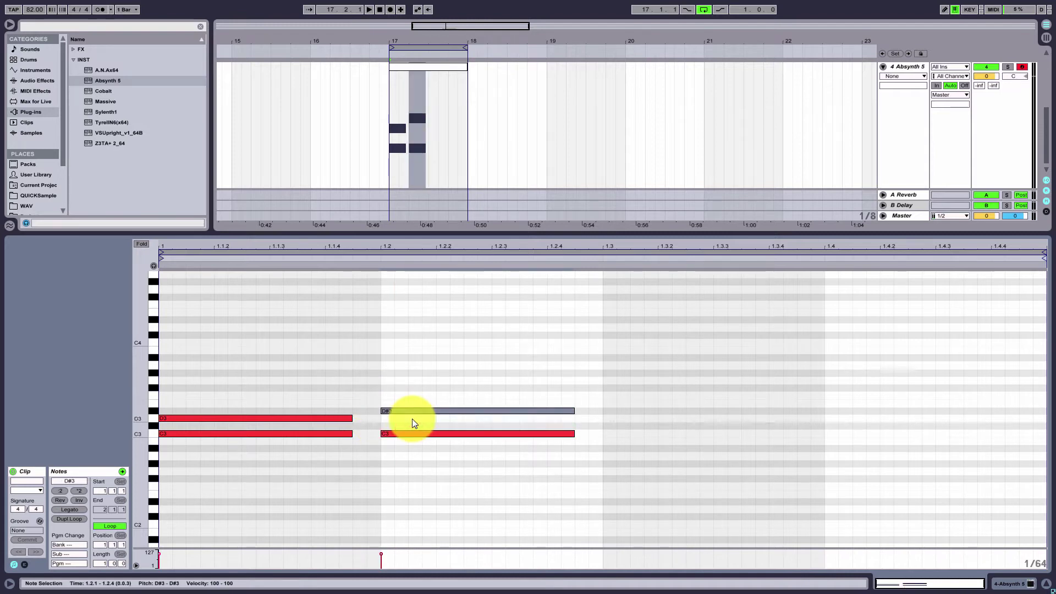
pyautogui.press('space')
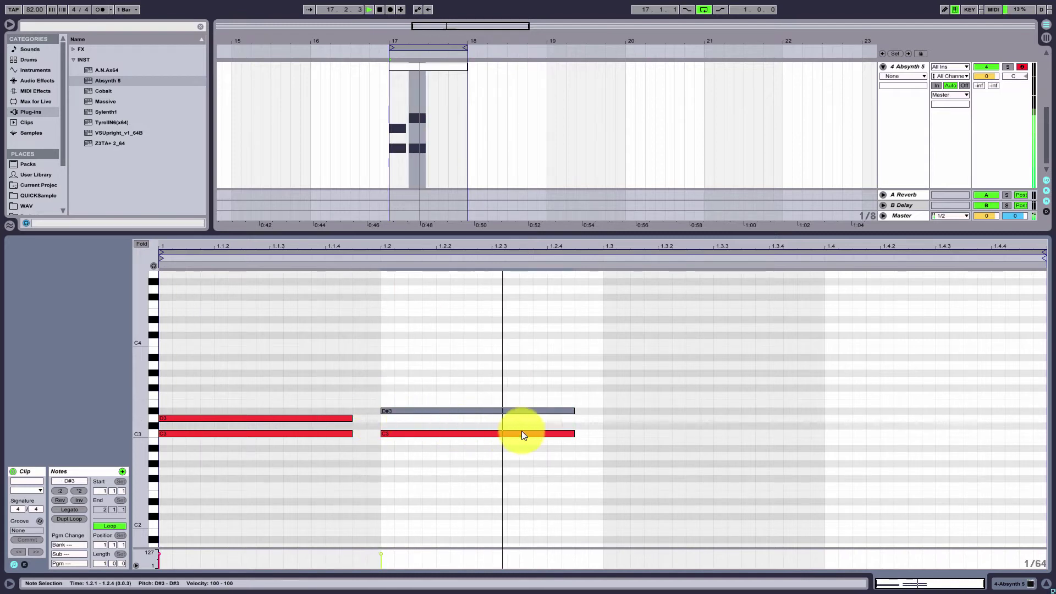
pyautogui.press('space')
# Duplicate the second chord onto beat 1.3 and raise the copy's upper note to F3.
pyautogui.moveTo(506, 392); pyautogui.dragTo(530, 461)
pyautogui.hotkey('ctrl', 'd')
pyautogui.press('Right')
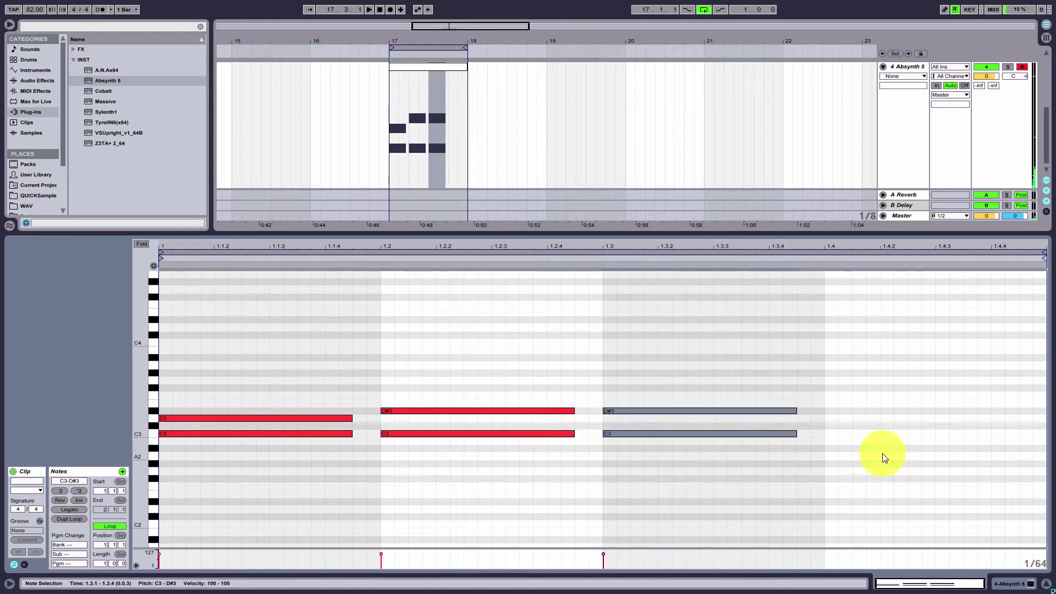
pyautogui.click(694, 417)
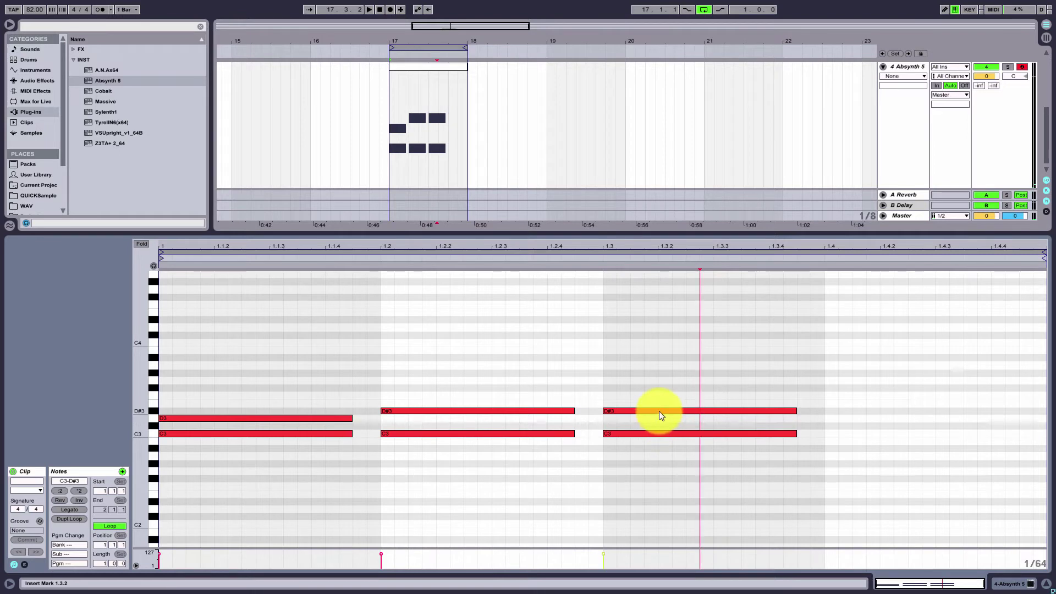
pyautogui.click(659, 411)
pyautogui.press('space')
pyautogui.moveTo(659, 411); pyautogui.dragTo(657, 397)
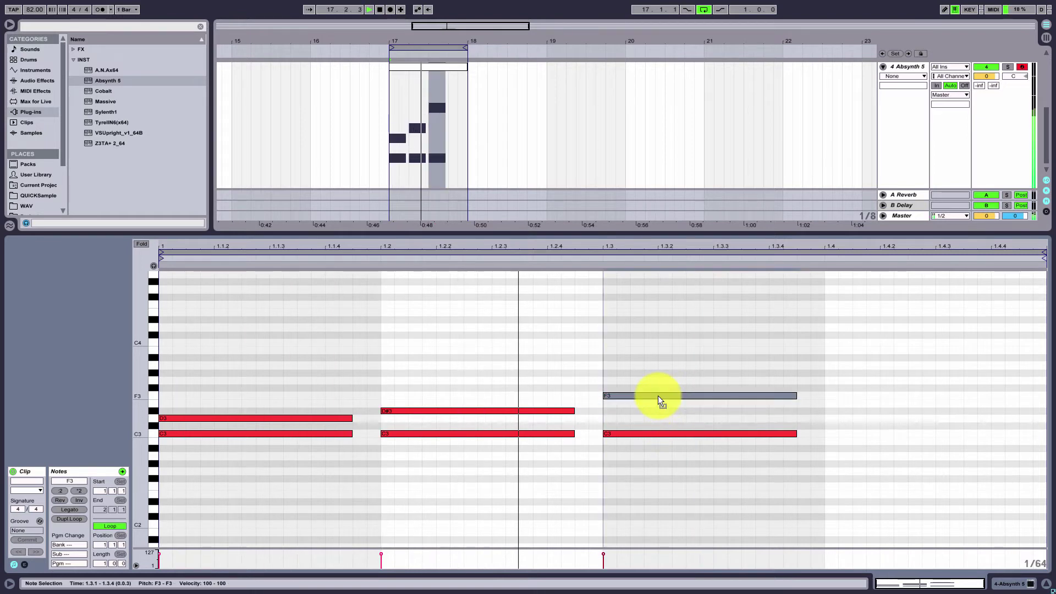
# Copy the C3 and D#3 chord from beat 1.2 to beat 1.4 and play the four-chord loop.
pyautogui.click(647, 362)
pyautogui.moveTo(510, 358); pyautogui.dragTo(451, 442)
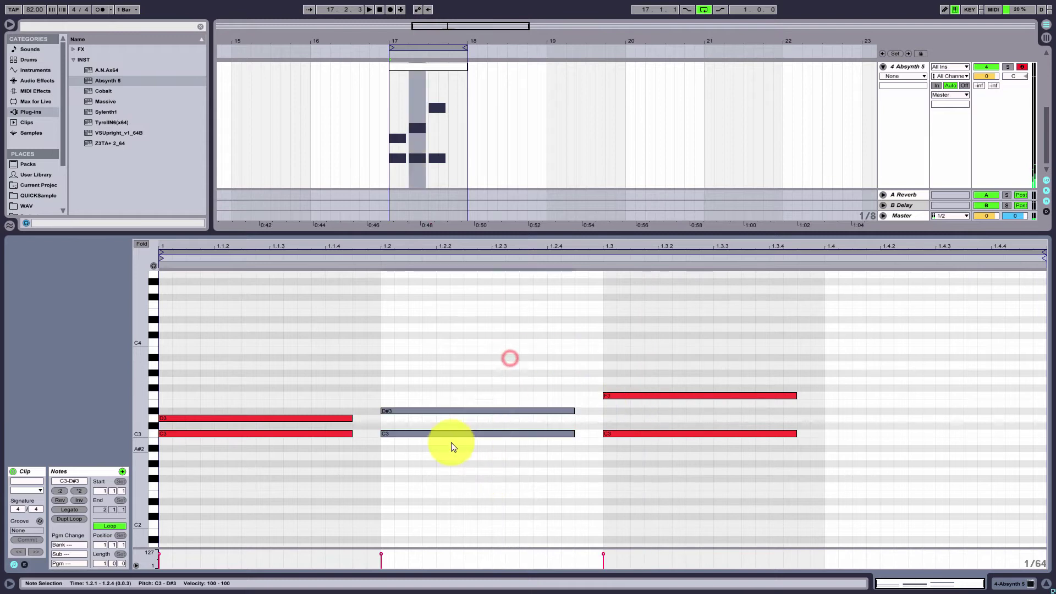
pyautogui.moveTo(389, 433); pyautogui.dragTo(834, 434)
pyautogui.press('space')
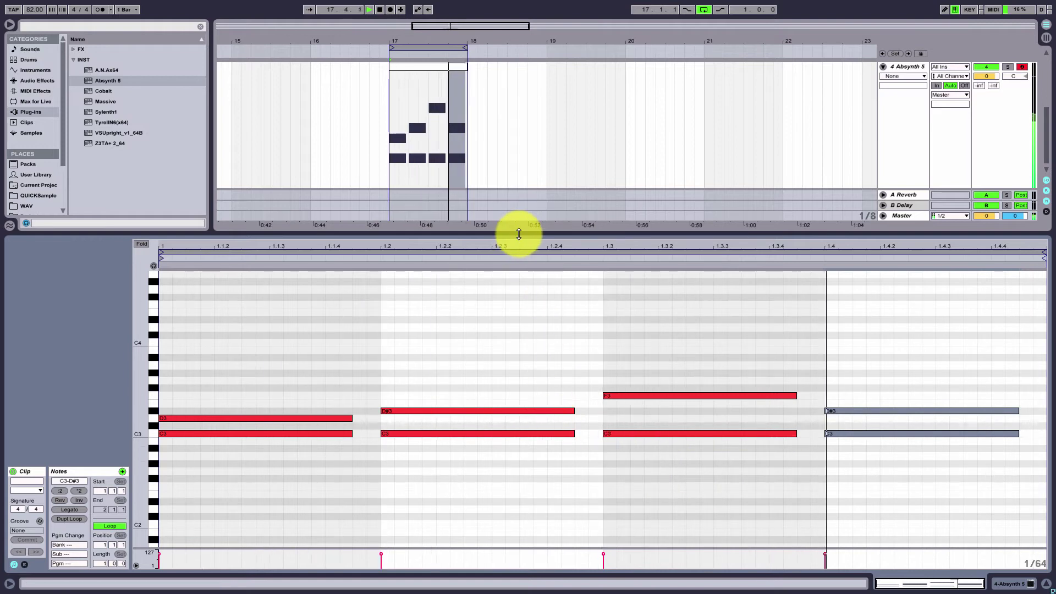
pyautogui.moveTo(519, 235); pyautogui.dragTo(519, 264)
pyautogui.press('space')
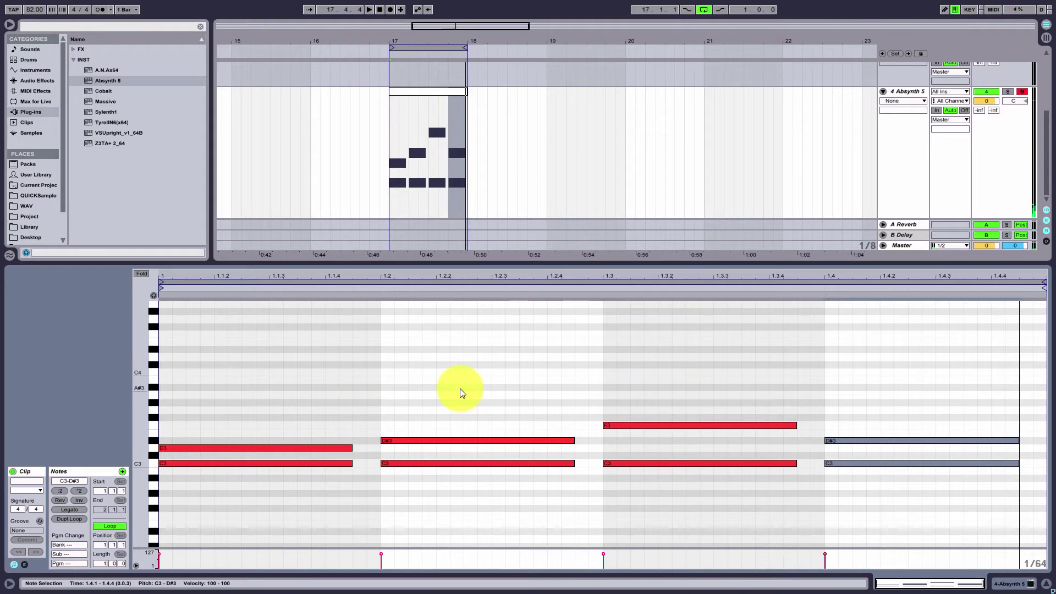
# Duplicate the chord clip into bar 18 and consolidate both clips into one two-bar clip.
pyautogui.click(469, 175)
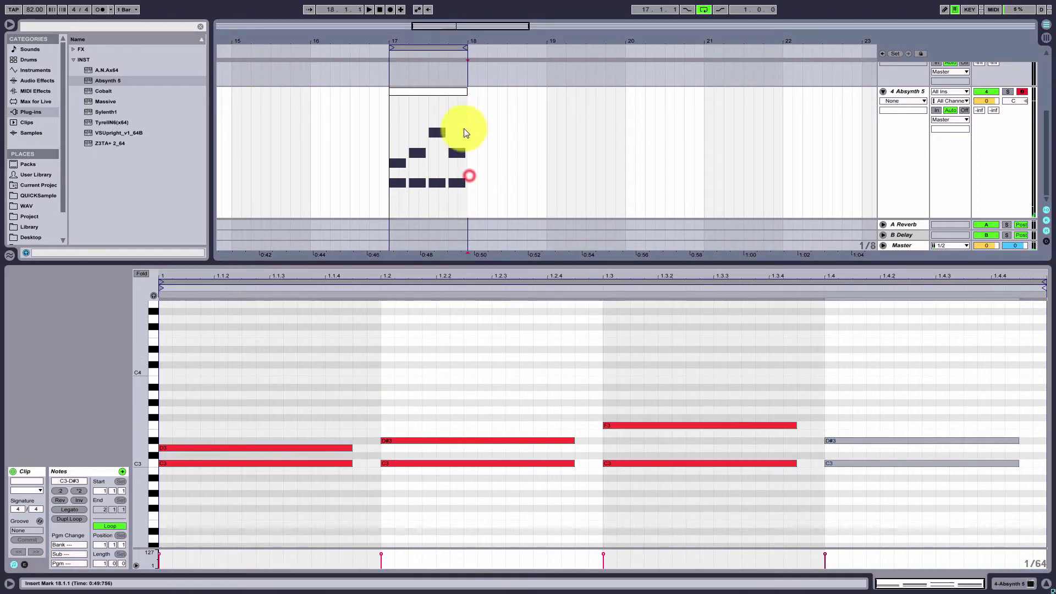
pyautogui.click(443, 93)
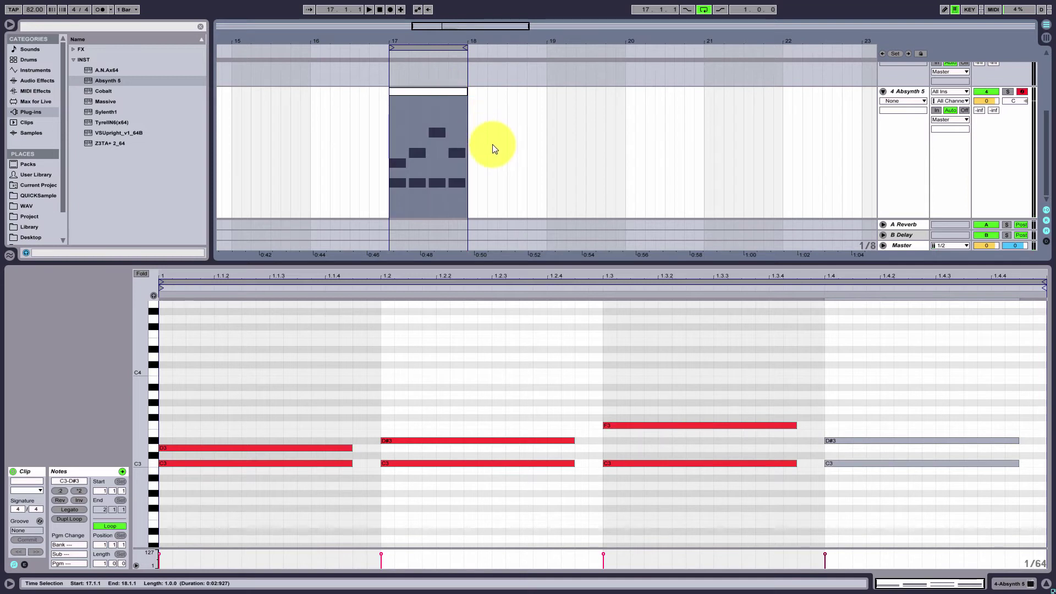
pyautogui.hotkey('ctrl', 'd')
pyautogui.keyDown('shift'); pyautogui.click(462, 93); pyautogui.keyUp('shift')
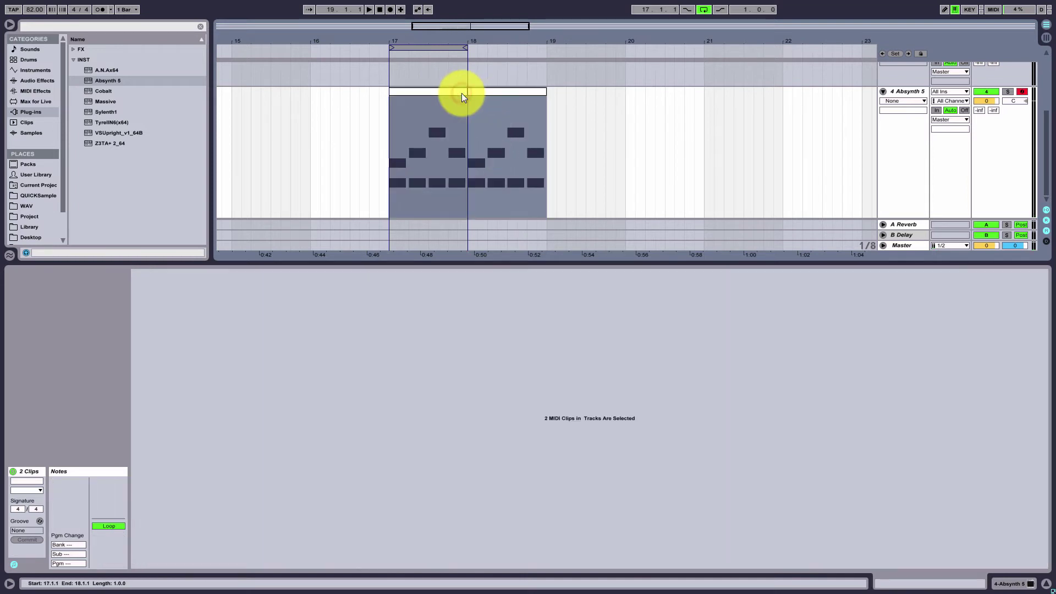
pyautogui.hotkey('ctrl', 'j')
# Extend the arrangement loop to bar 19 and play the two-bar chord pattern in the enlarged note editor.
pyautogui.moveTo(465, 47); pyautogui.dragTo(541, 60)
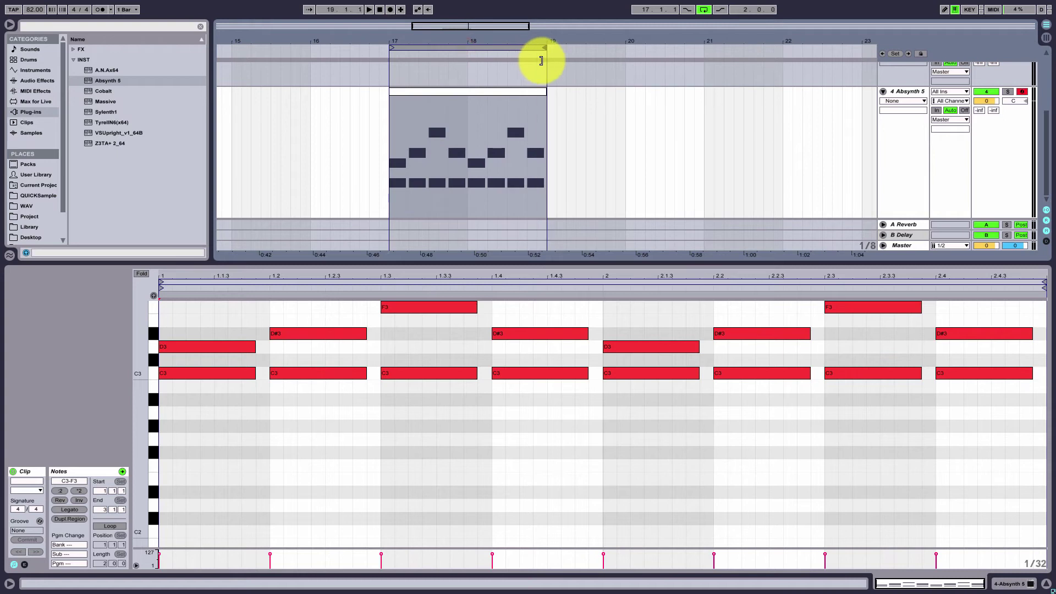
pyautogui.click(486, 91)
pyautogui.click(555, 435)
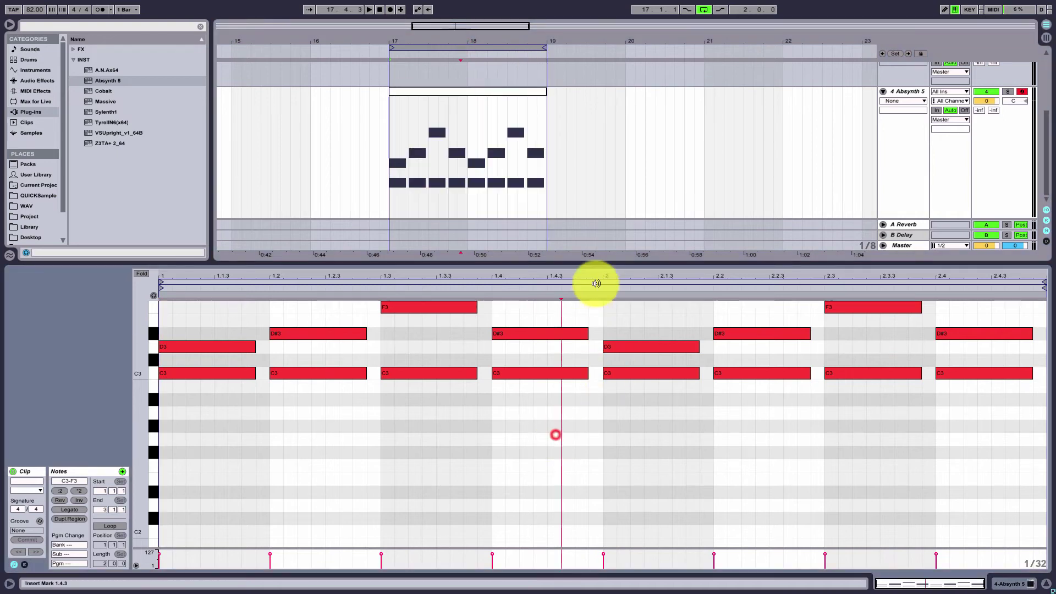
pyautogui.moveTo(601, 264); pyautogui.dragTo(602, 234)
pyautogui.scroll(3, 589, 389)
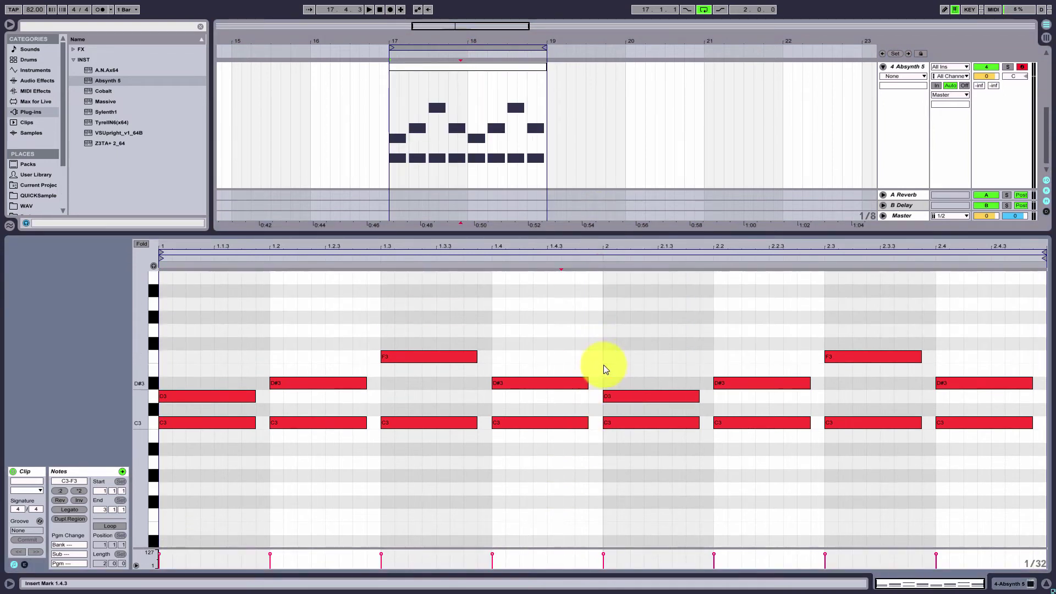
pyautogui.press('space')
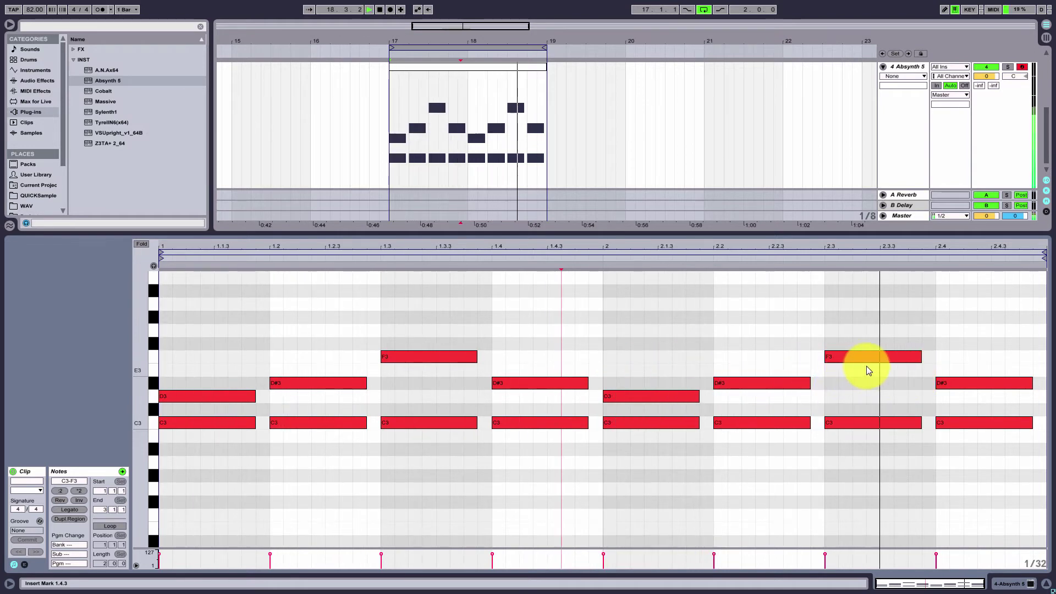
# Raise the upper note of the chord at beat 2.2 to F#3 and play the two-bar pattern.
pyautogui.click(759, 381)
pyautogui.press('Up')
pyautogui.press('Up')
pyautogui.press('Up')
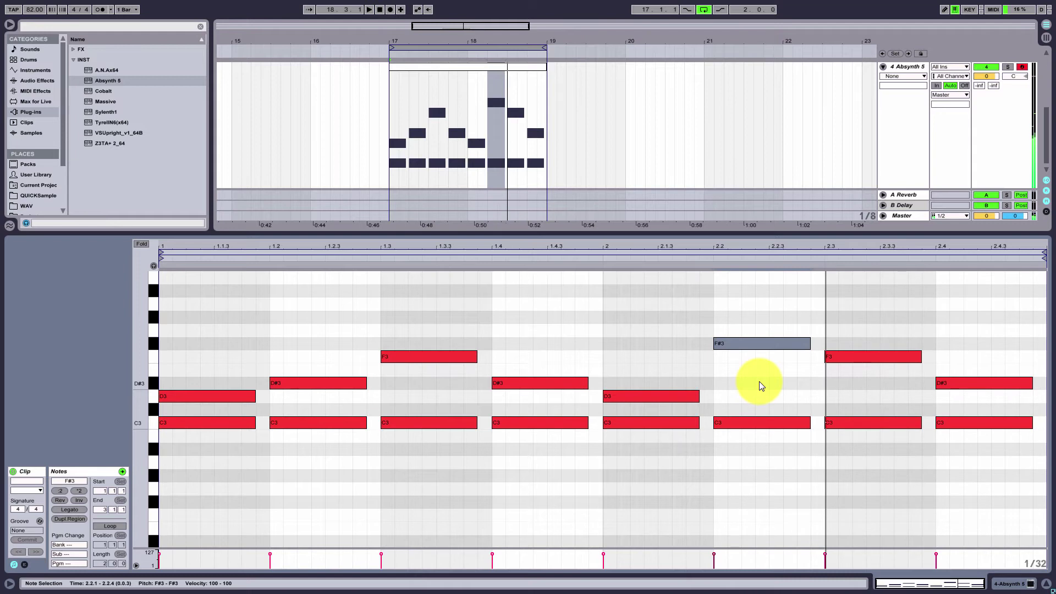
pyautogui.click(710, 369)
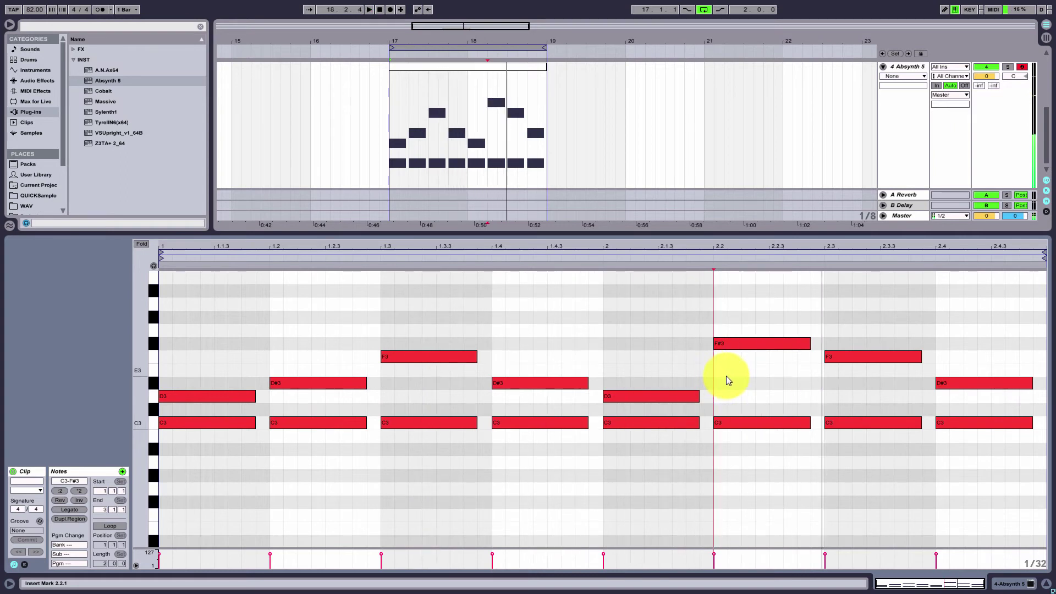
# Lower the upper note of the chord at beat 2.2 to D#3.
pyautogui.click(725, 348)
pyautogui.press('Down')
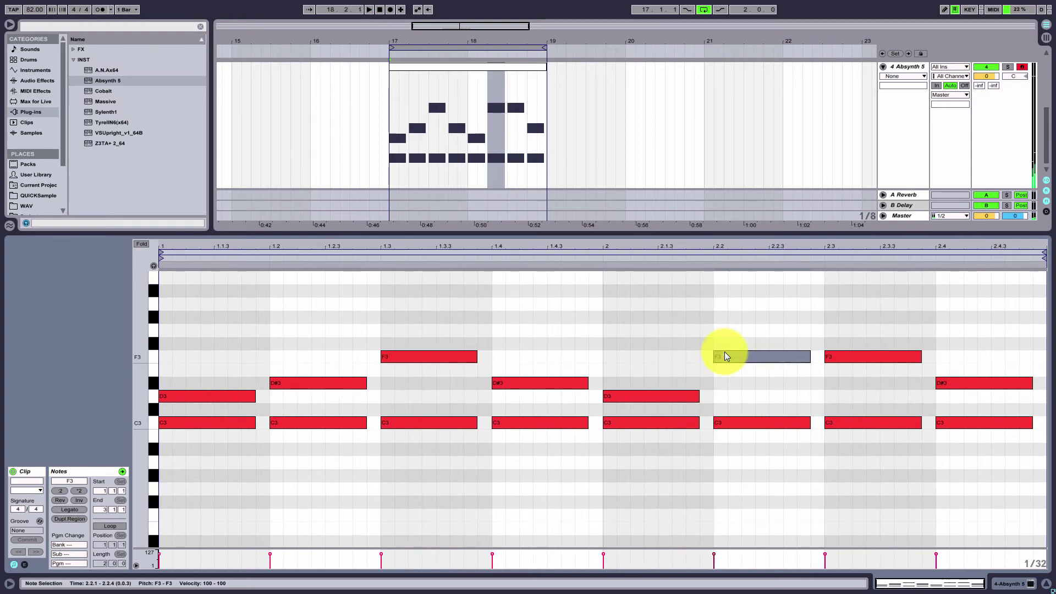
pyautogui.press('Down')
pyautogui.press('Down')
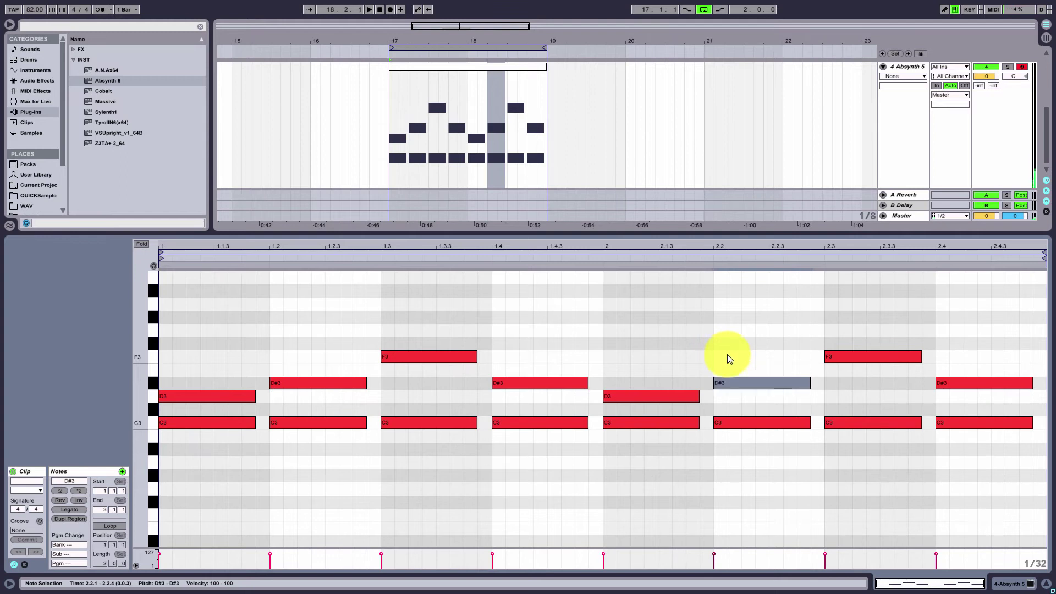
pyautogui.click(521, 329)
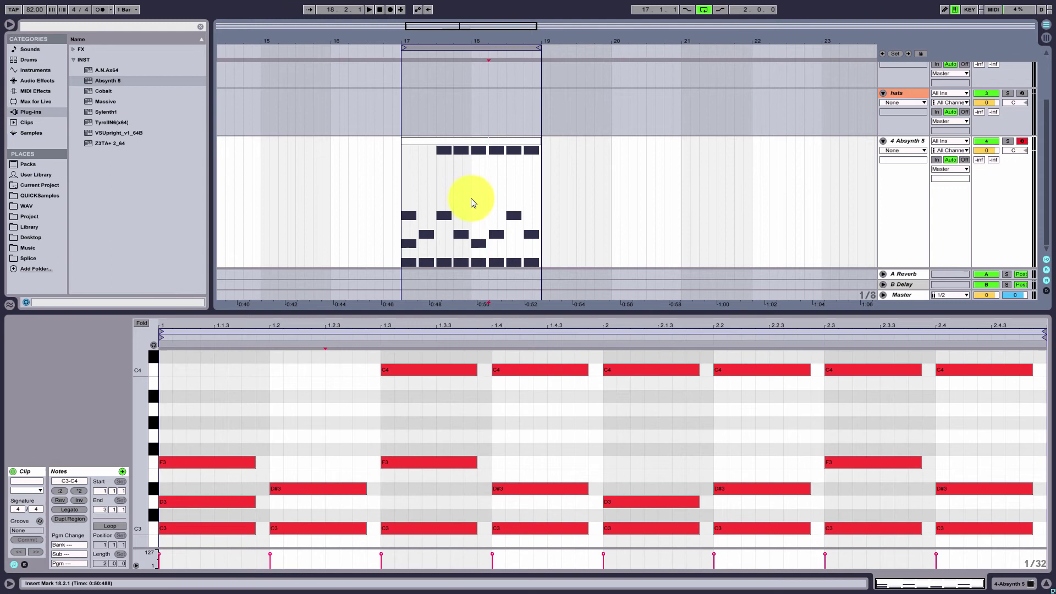
# Delete the four C4 notes from the clip's second bar and set the arrangement loop to bar 18 only.
pyautogui.moveTo(471, 203); pyautogui.dragTo(540, 202)
pyautogui.moveTo(633, 409); pyautogui.dragTo(990, 357)
pyautogui.press('Delete')
pyautogui.moveTo(471, 193); pyautogui.dragTo(526, 196)
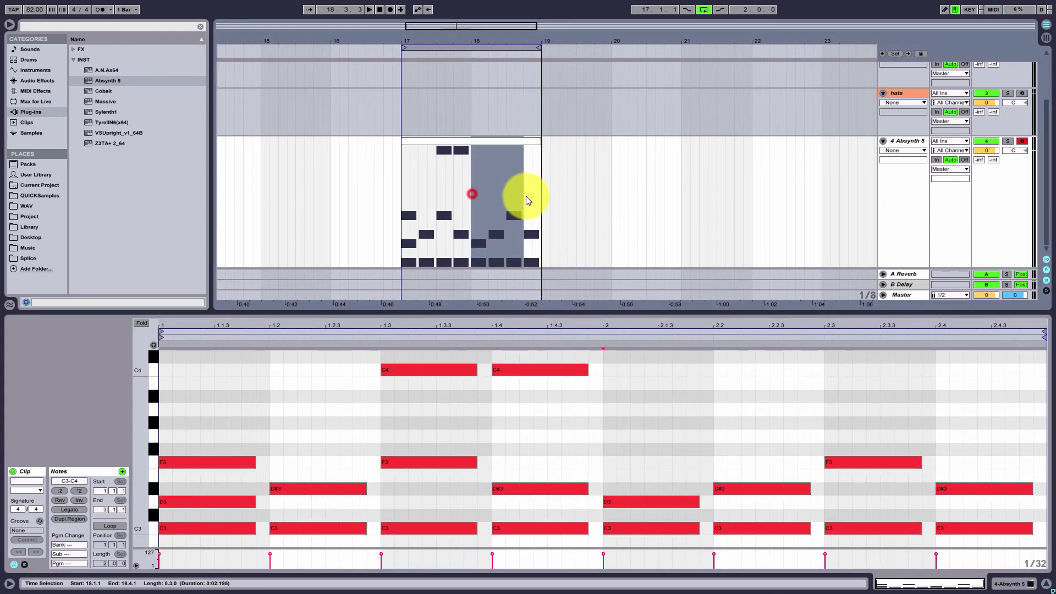
pyautogui.hotkey('ctrl', 'l')
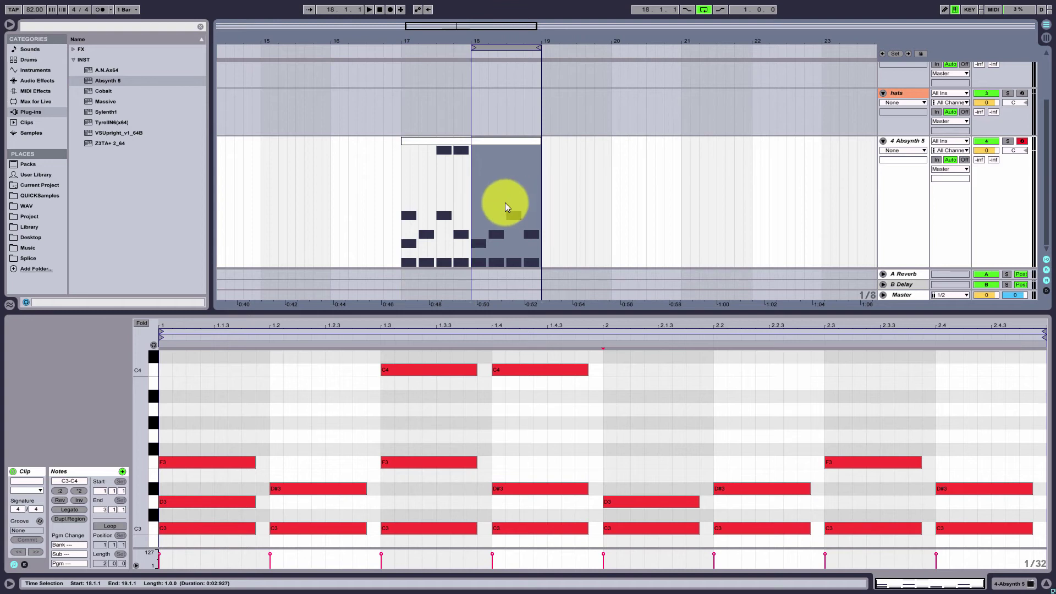